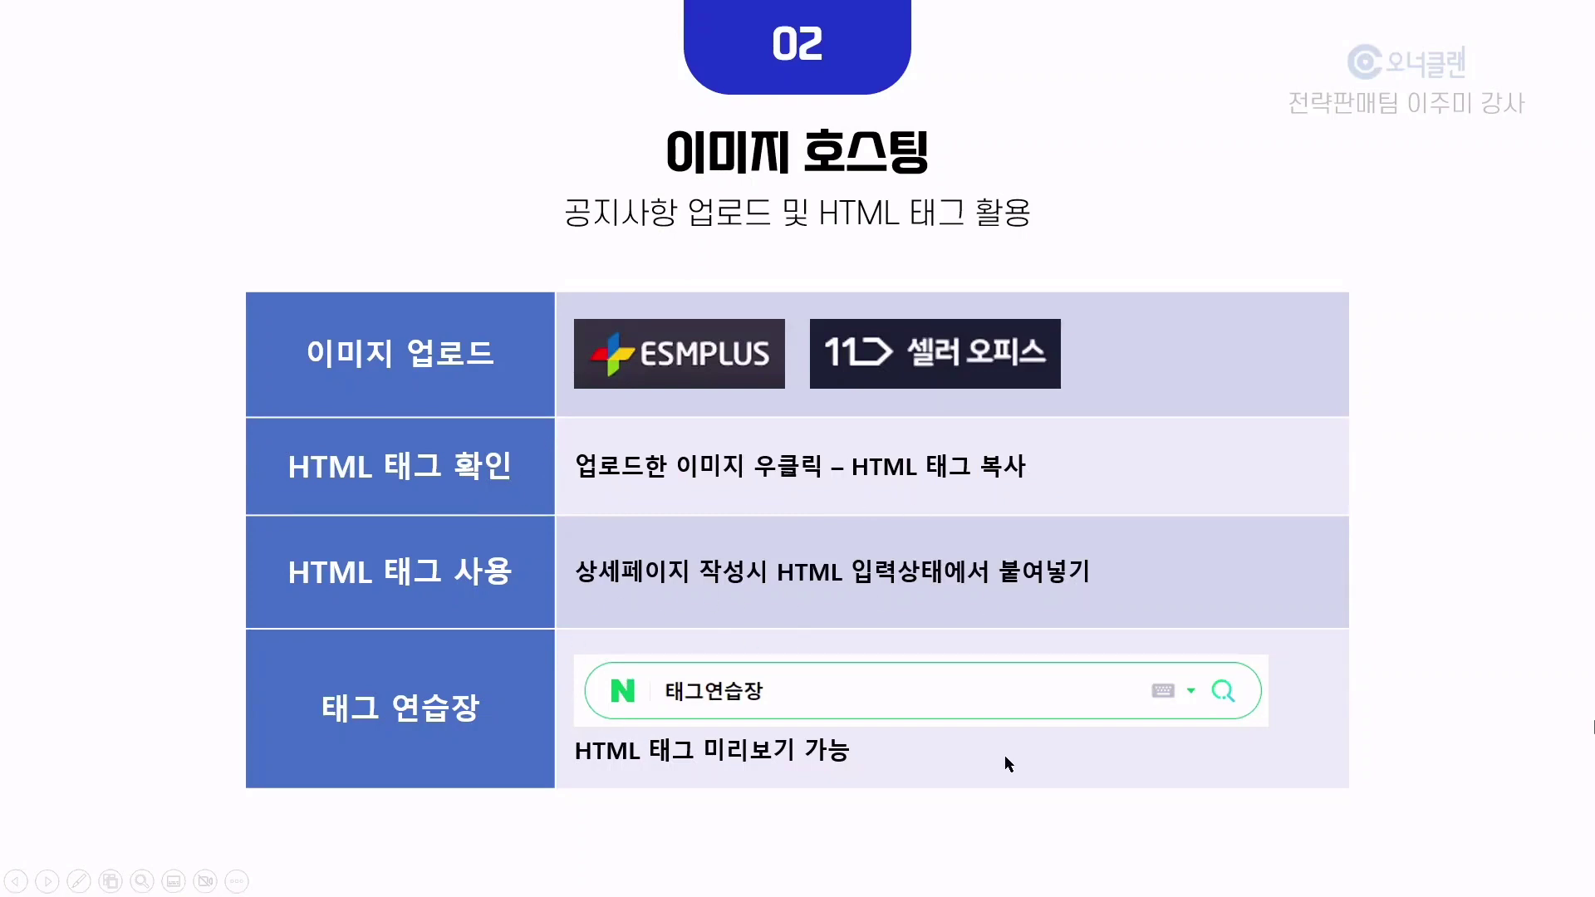
- Switch to ESM Plus in Chrome, open ESM 이미지호스팅 and select the Auction (A) account's drive
key(alt+Tab)
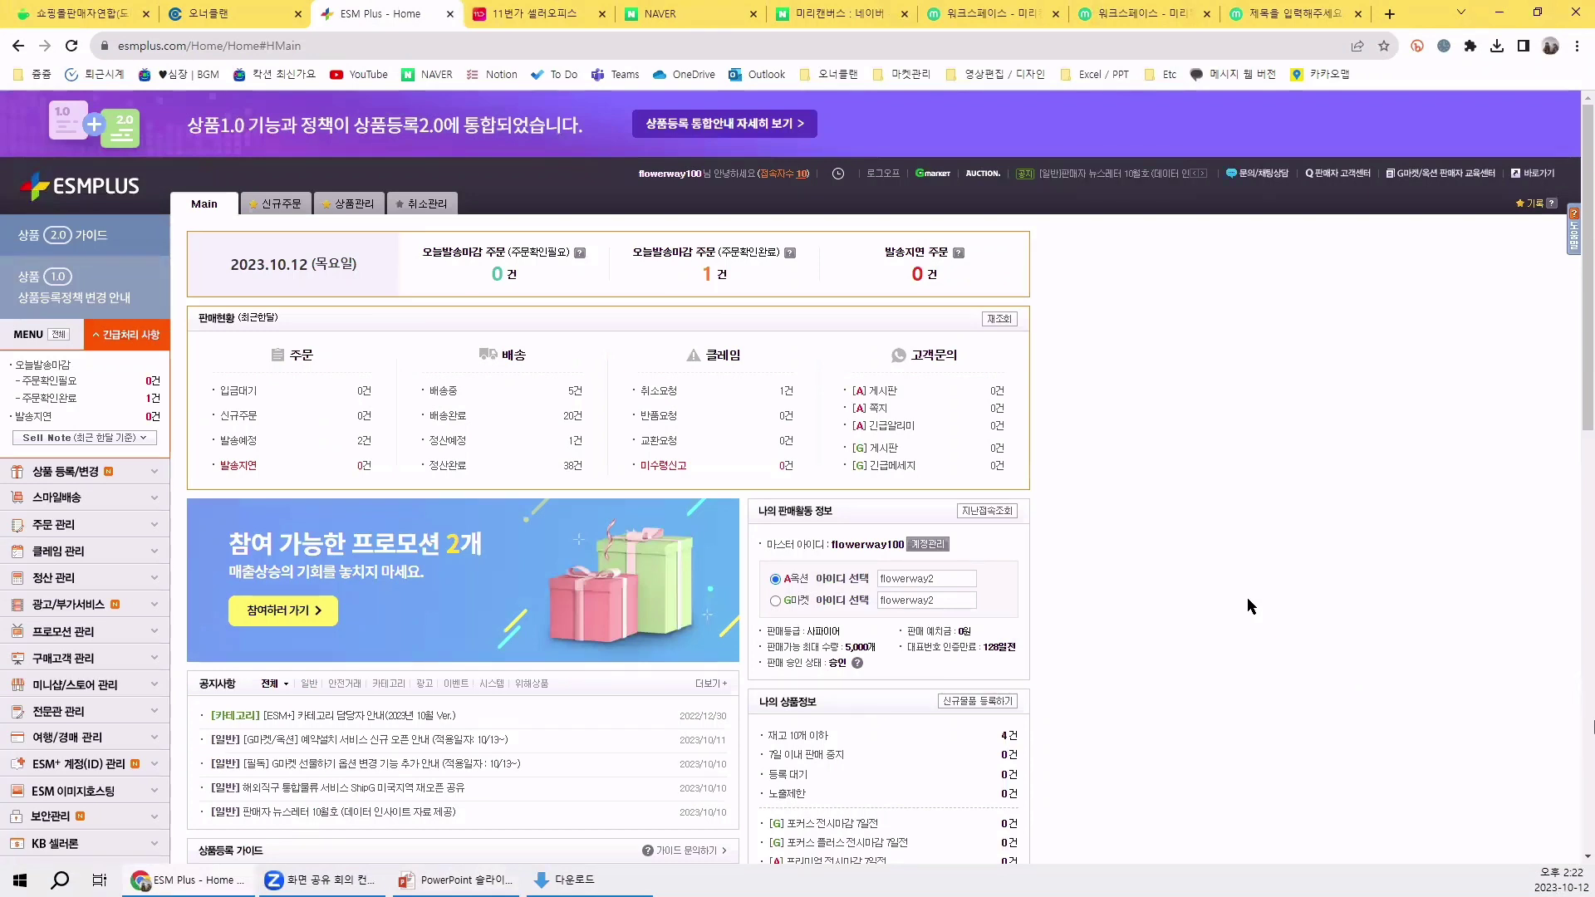
scroll(73, 523, down, 2)
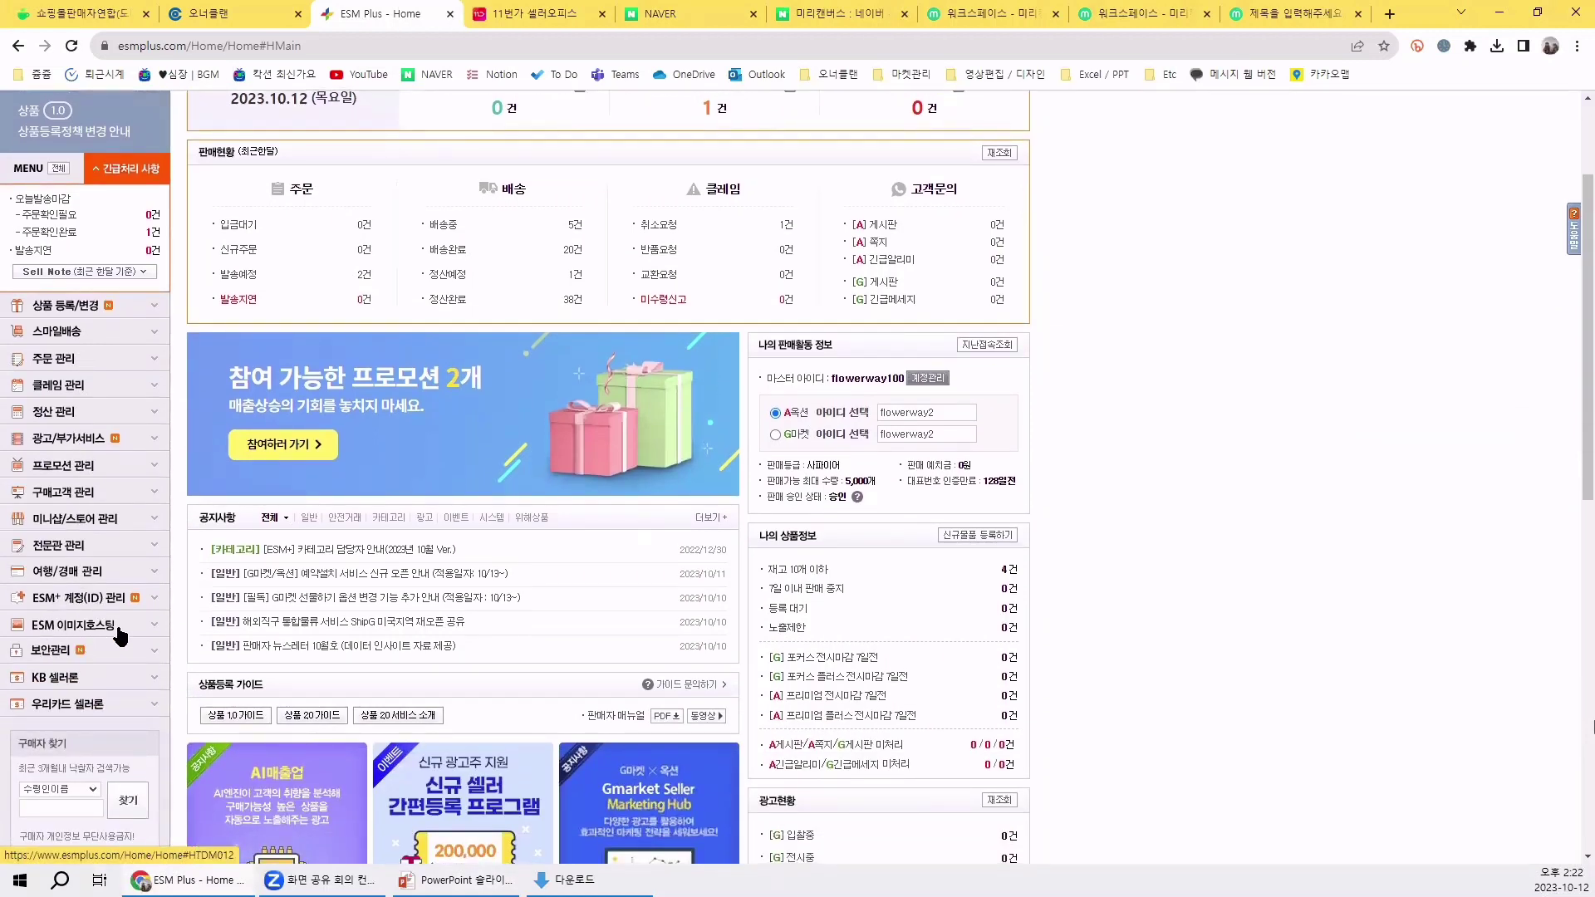
click(118, 626)
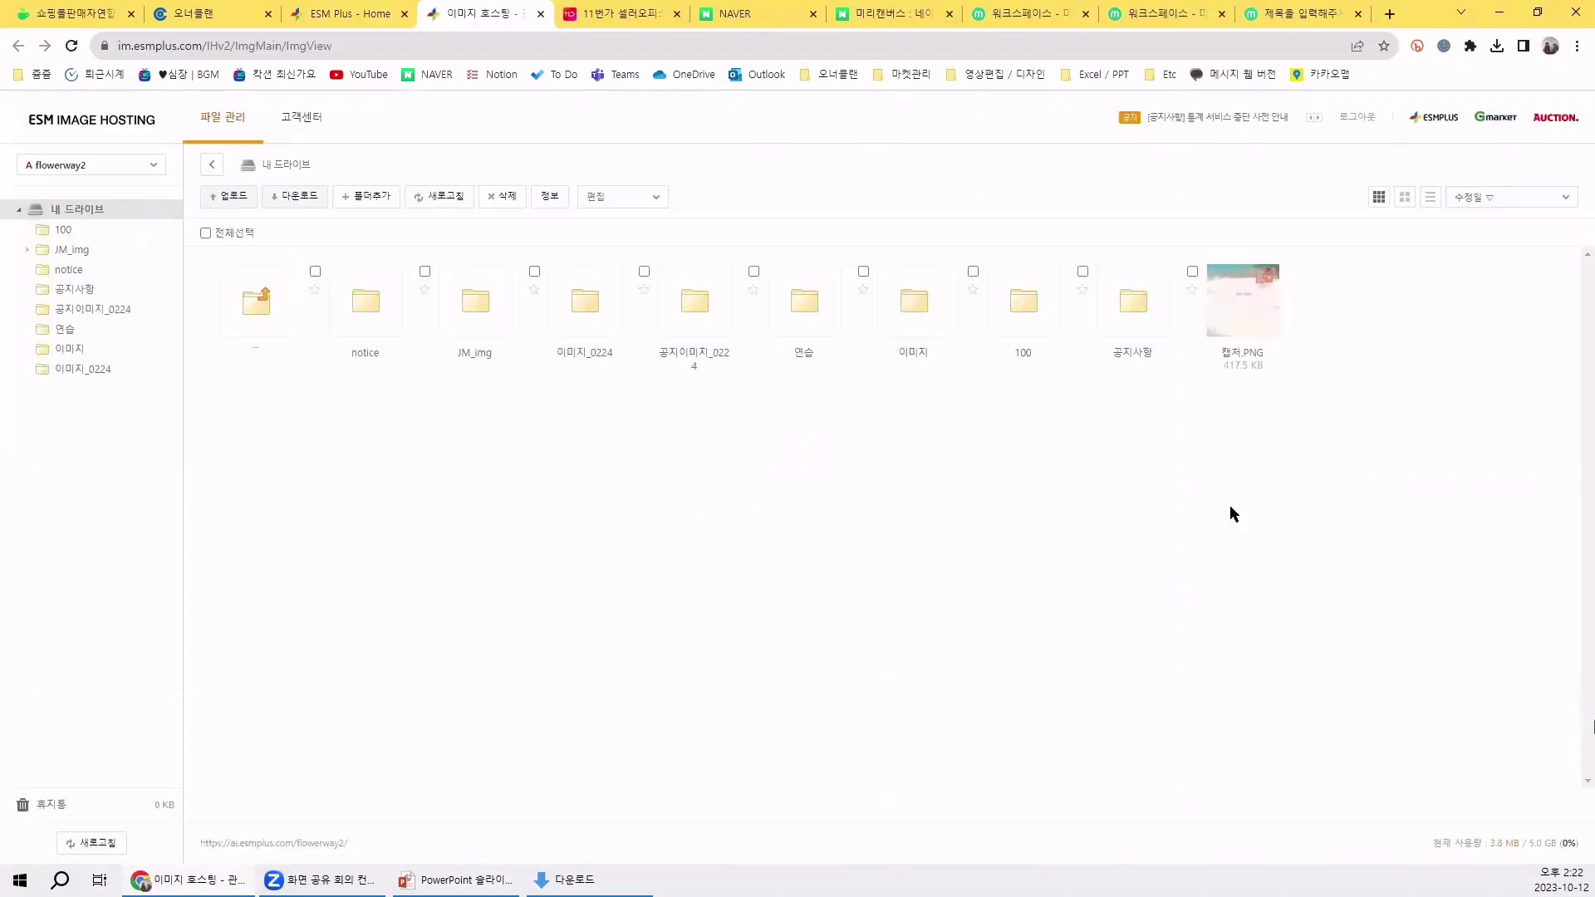
click(89, 166)
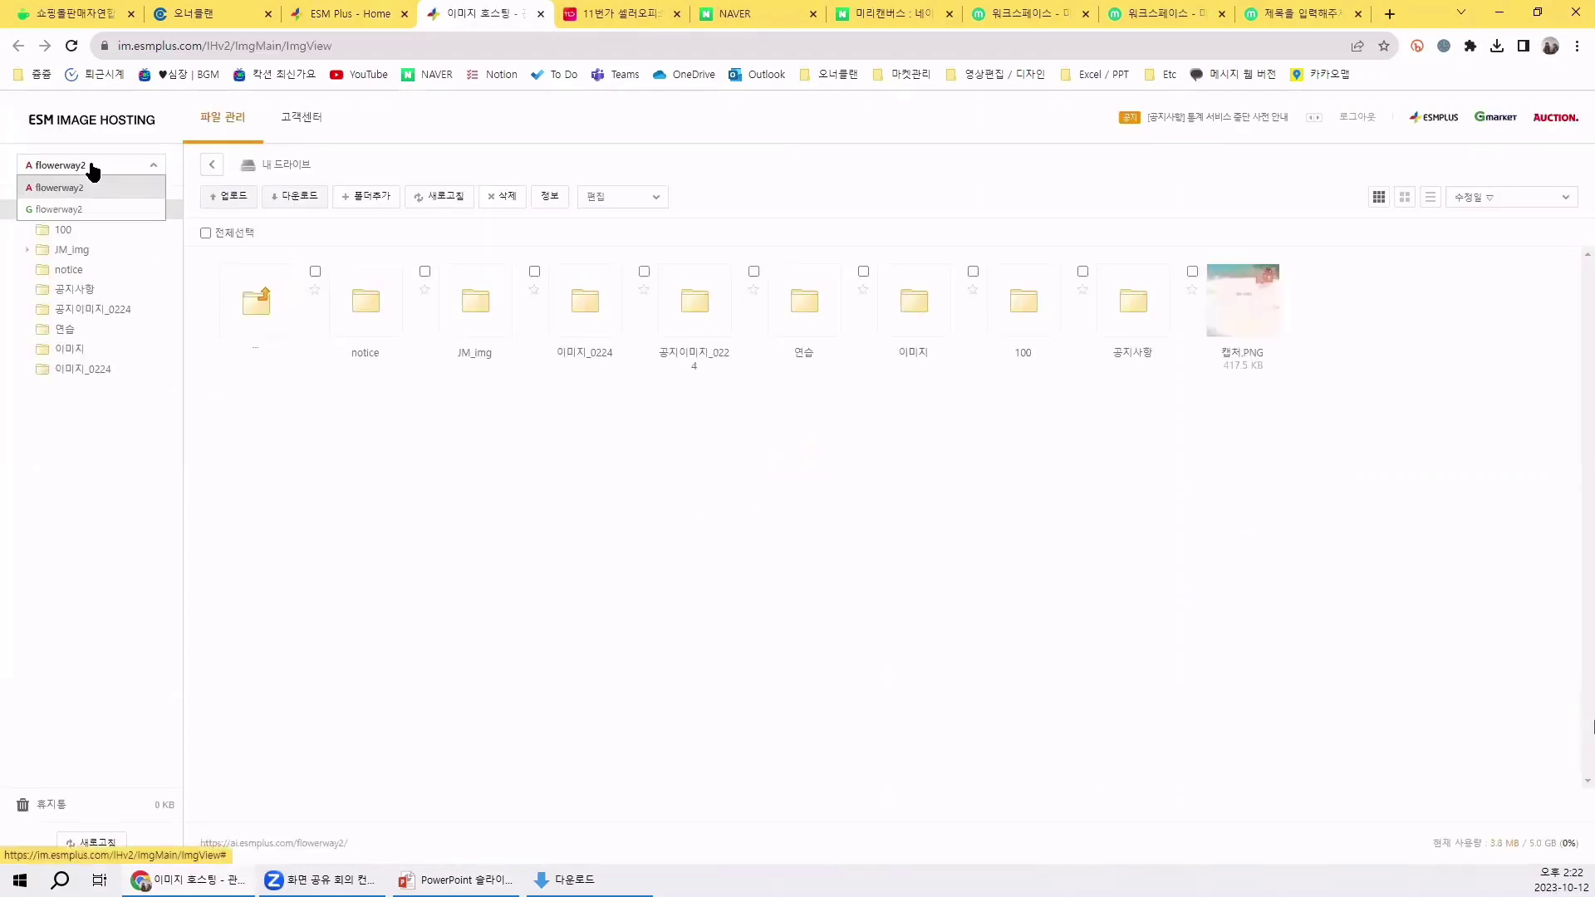
click(42, 189)
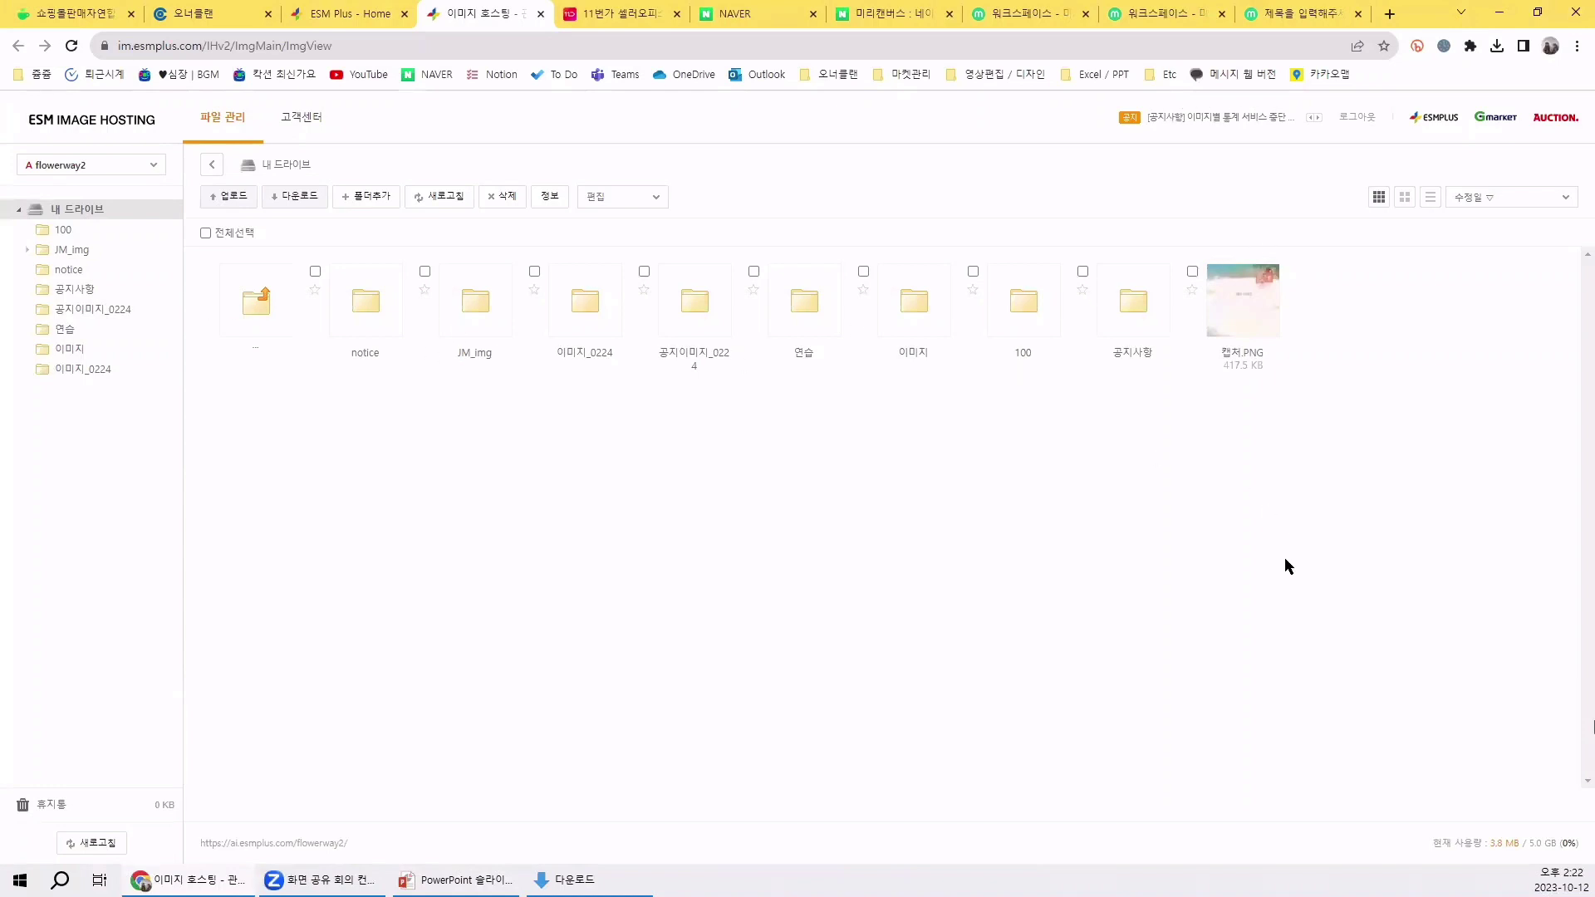
- Open the notice folder inside JM_img and view the image 101.jpg in its own window, closing it again
double_click(467, 314)
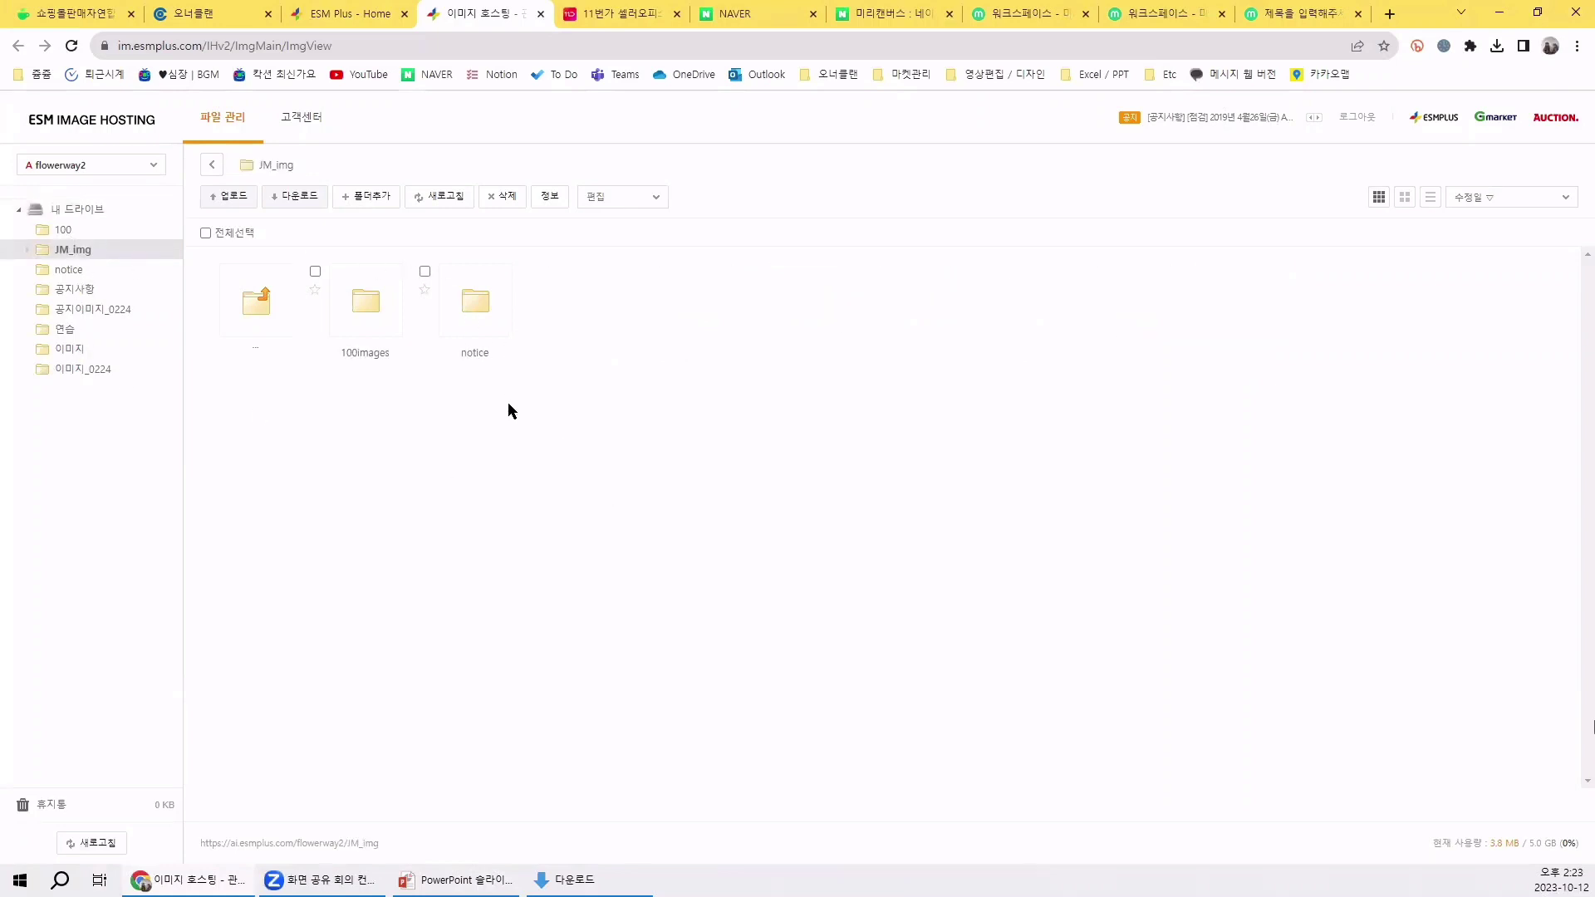
double_click(454, 309)
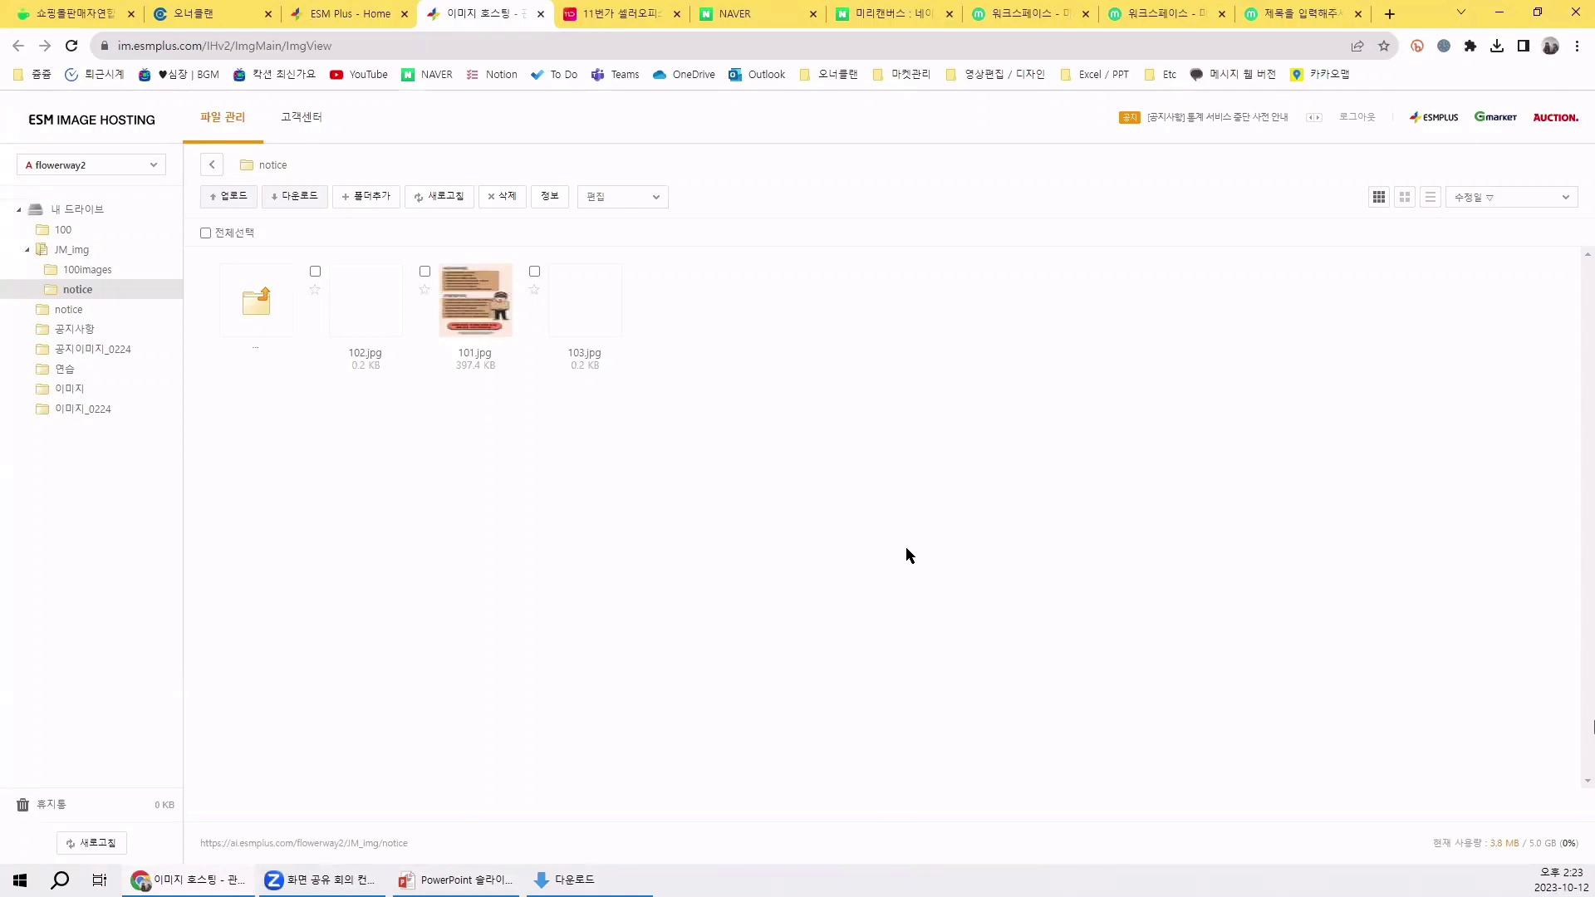
right_click(475, 308)
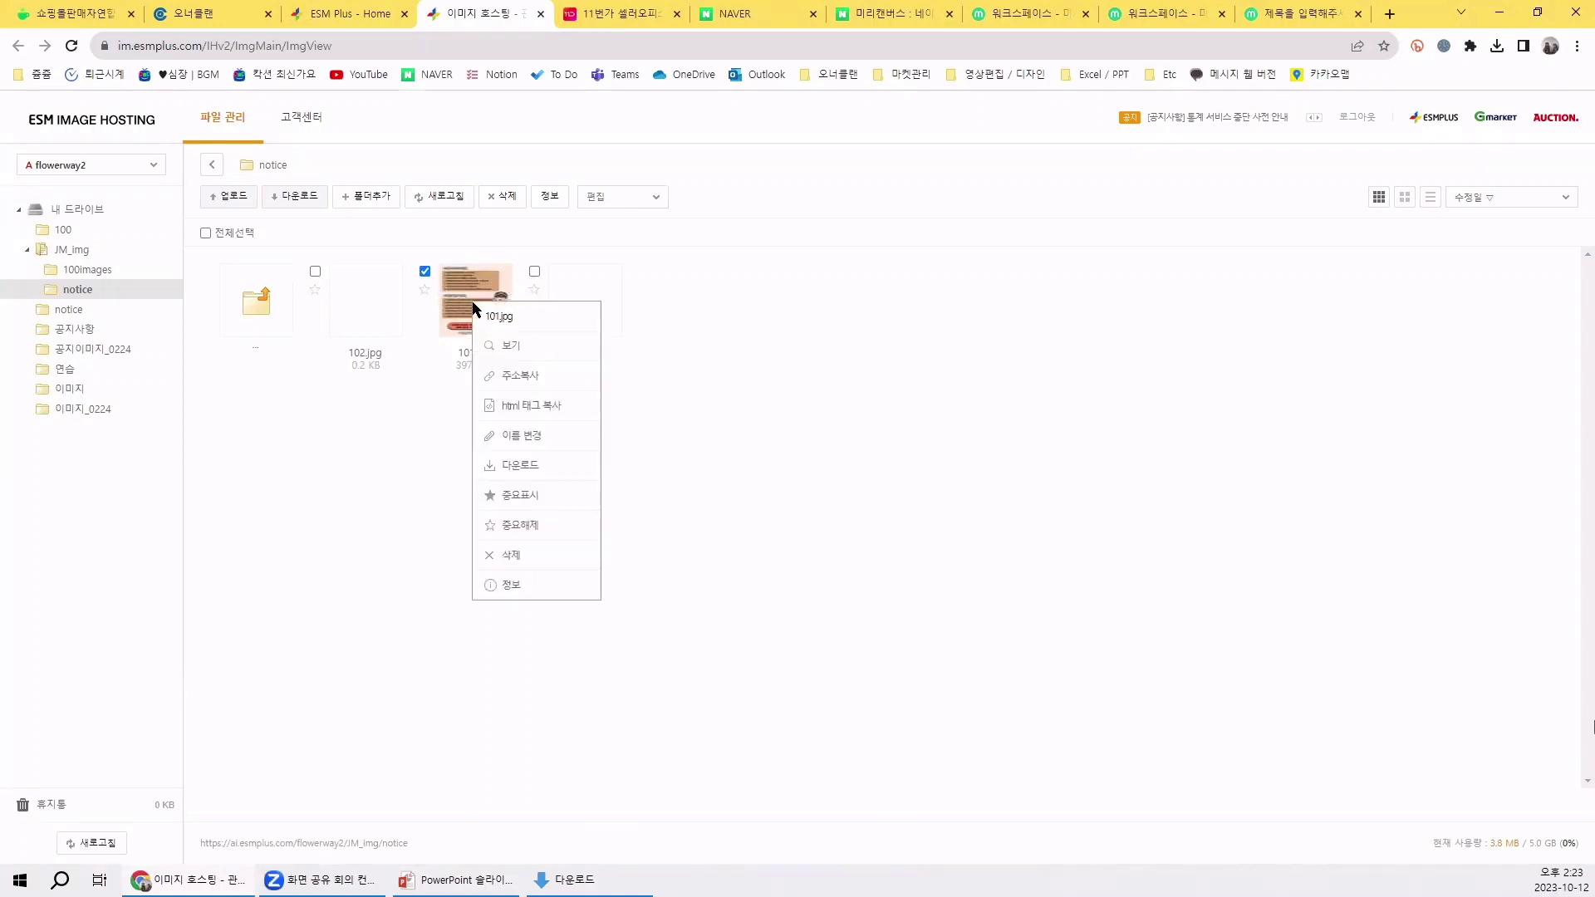
click(524, 357)
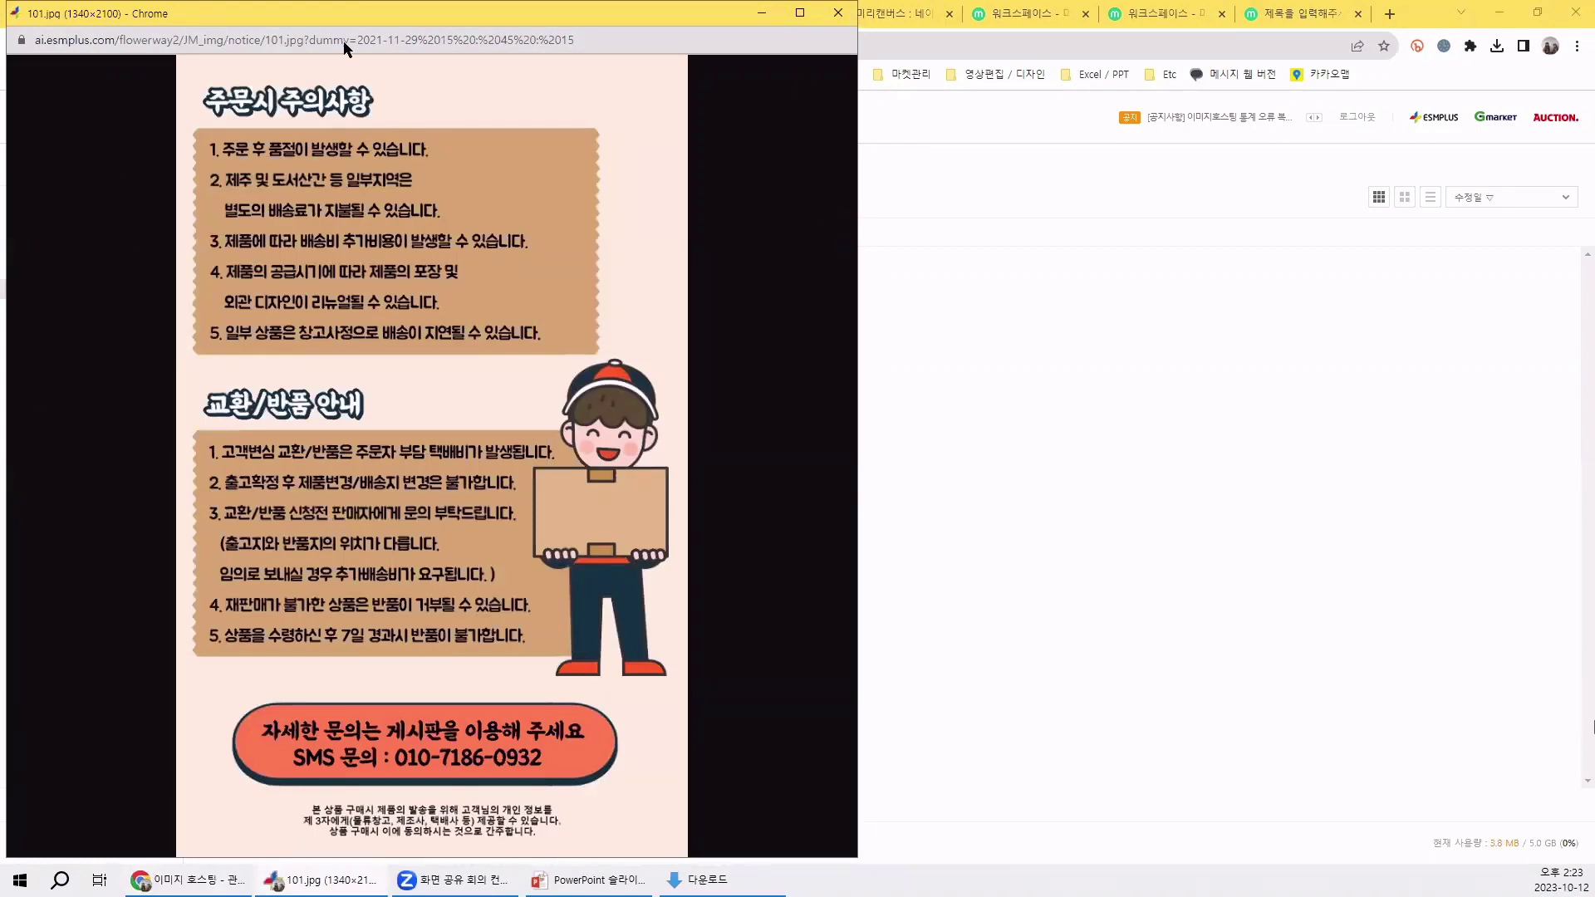
drag(336, 13, 424, 172)
click(919, 172)
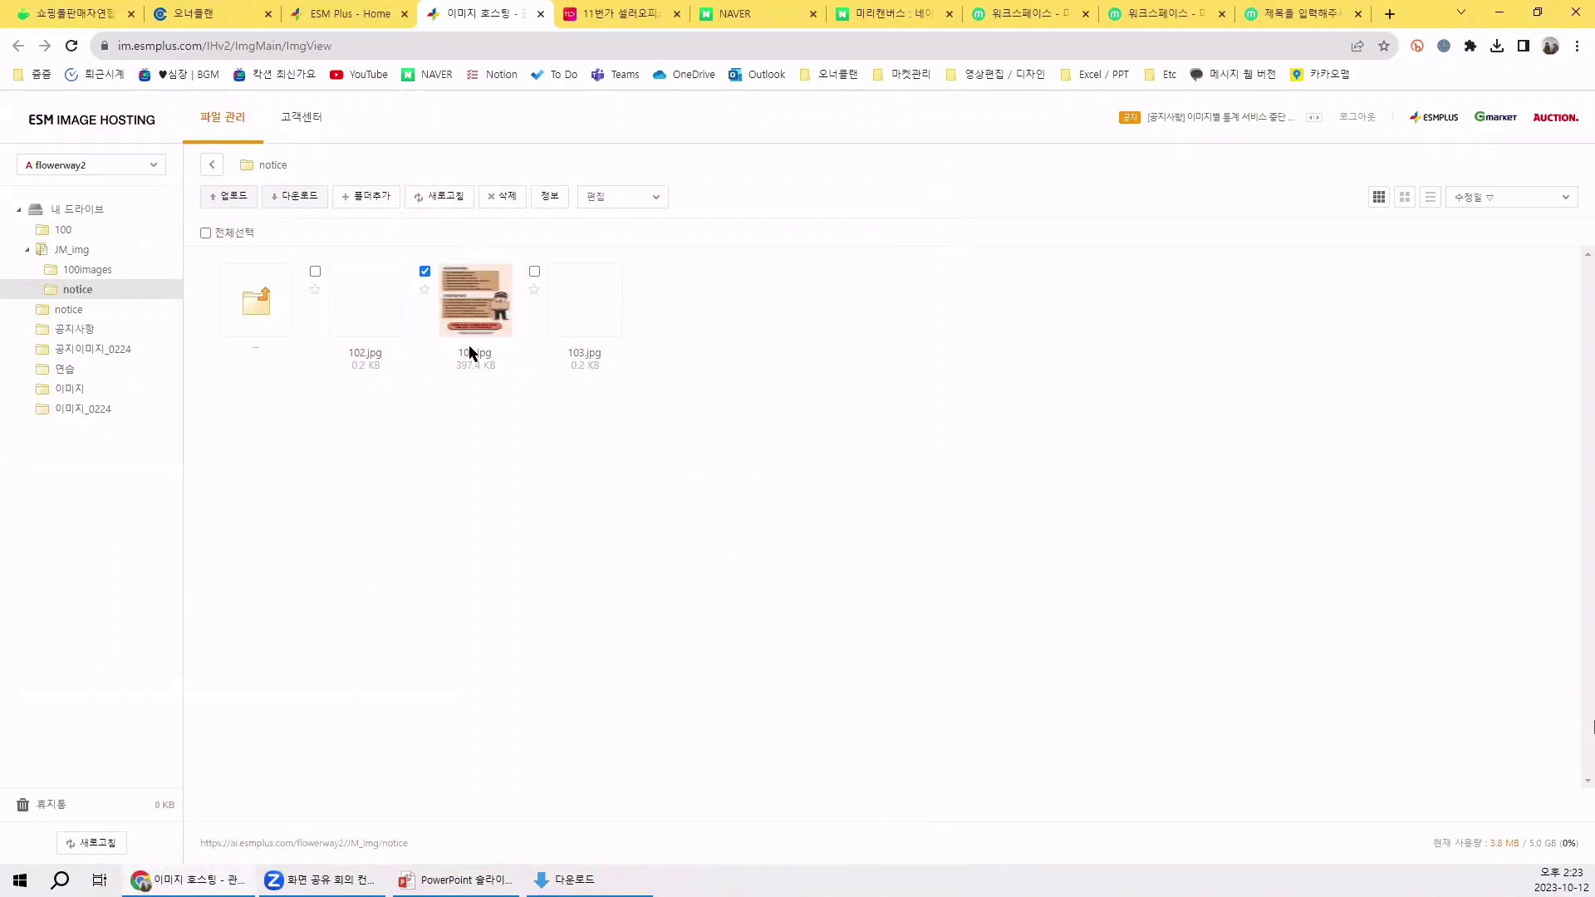
- Display the image address (주소복사) of 101.jpg and select the whole URL before closing the dialog
right_click(469, 304)
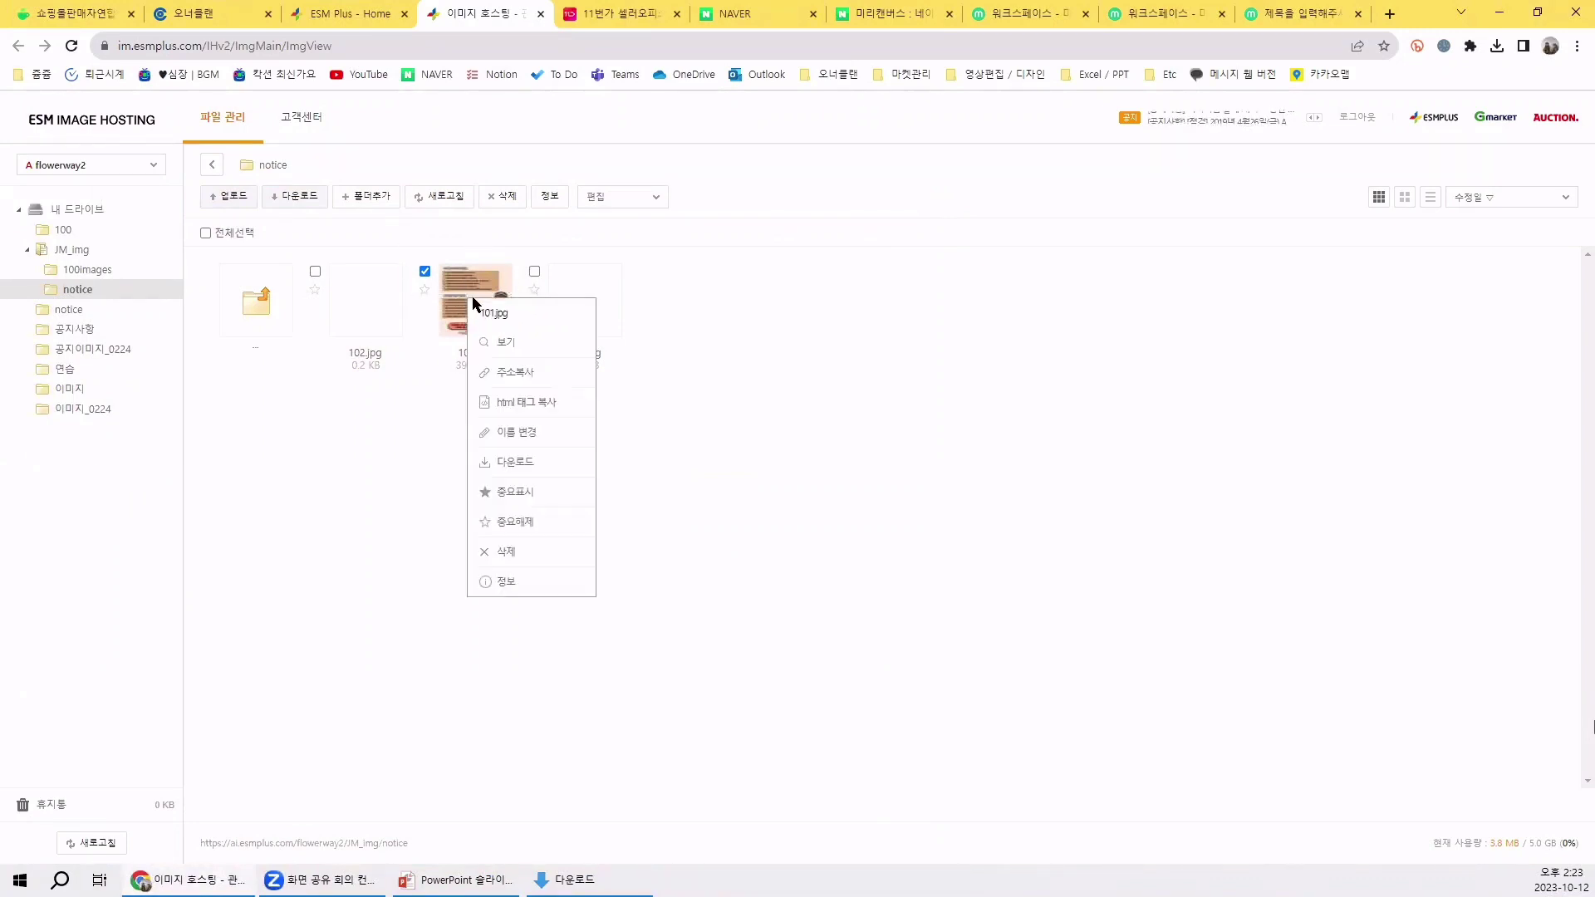
click(530, 379)
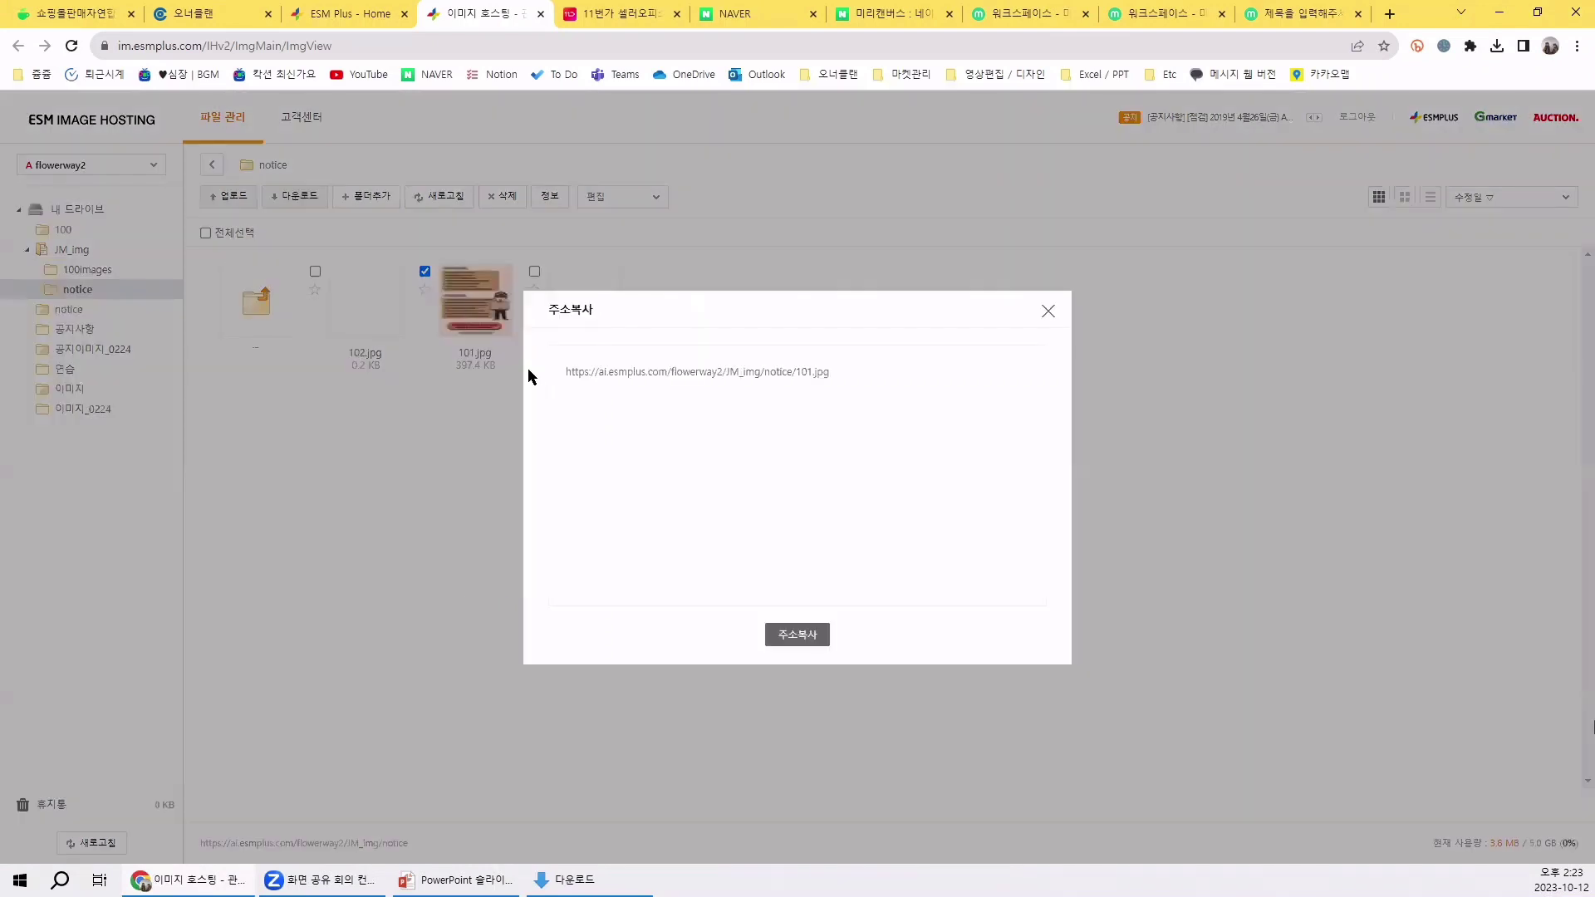
click(584, 381)
key(ctrl+a)
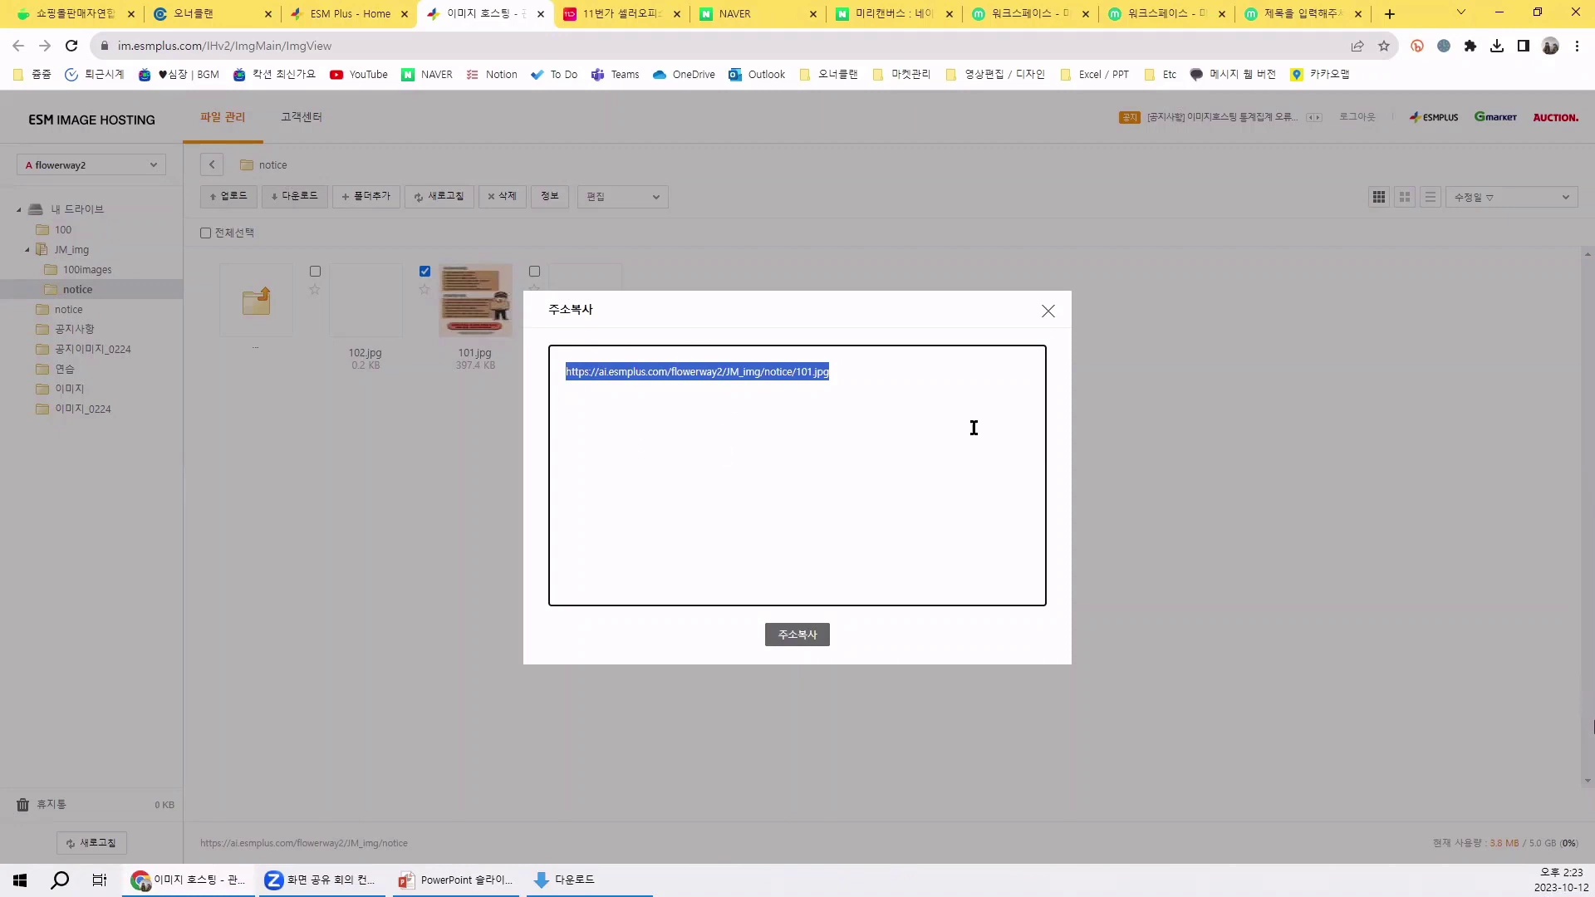
click(1050, 312)
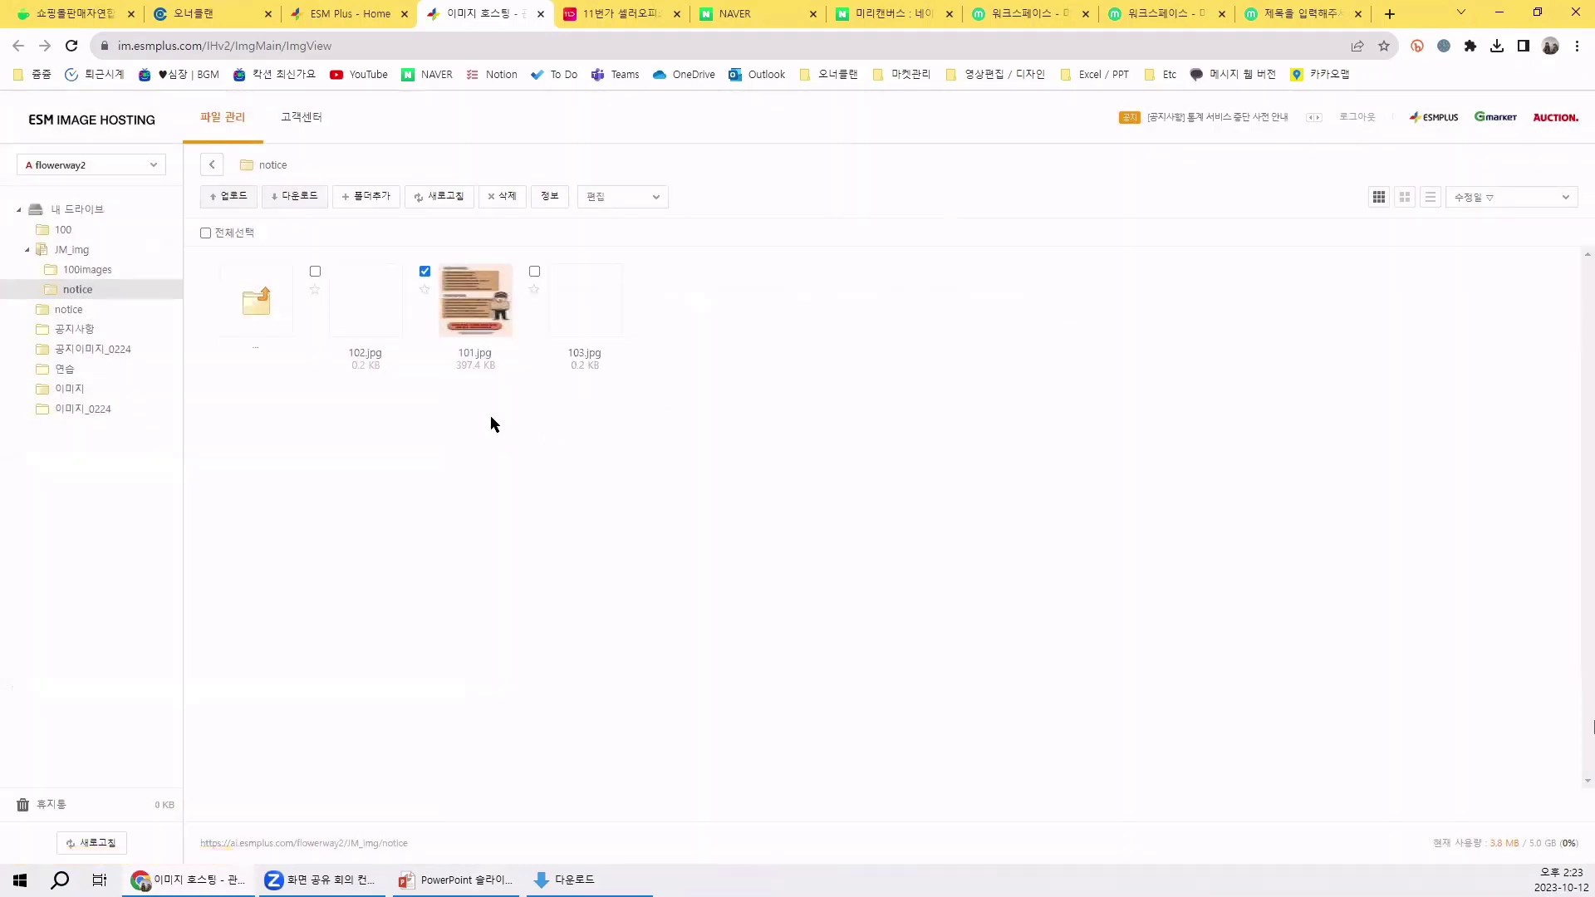
- Display the HTML tag (html 태그 복사) of 101.jpg, select the full tag and close the dialog
right_click(476, 299)
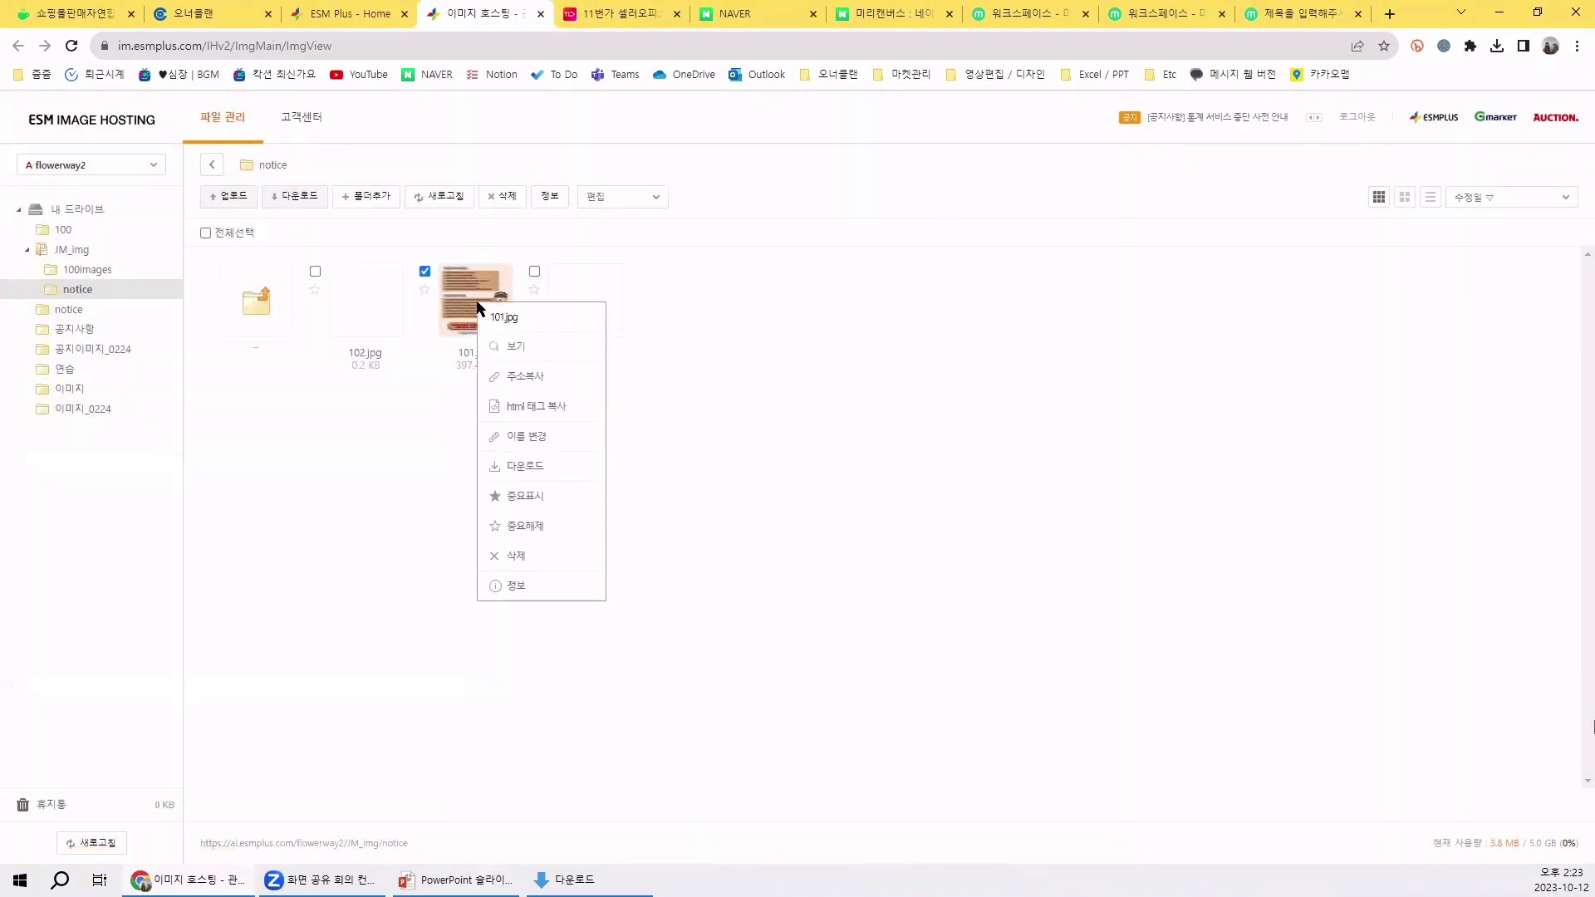
click(554, 406)
drag(562, 371, 931, 368)
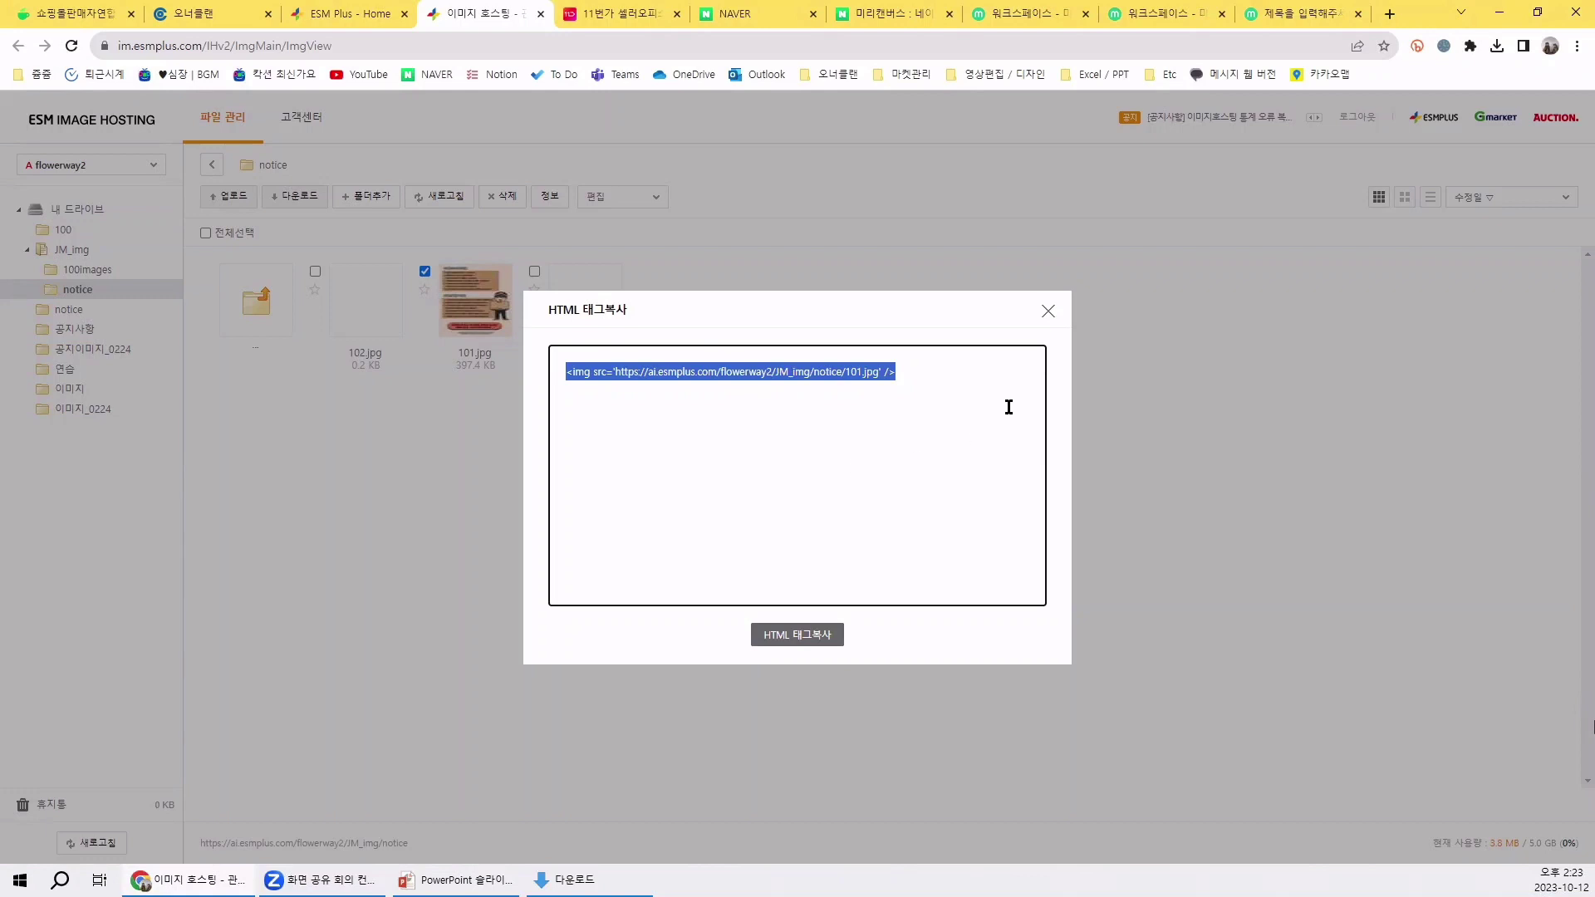
click(1048, 312)
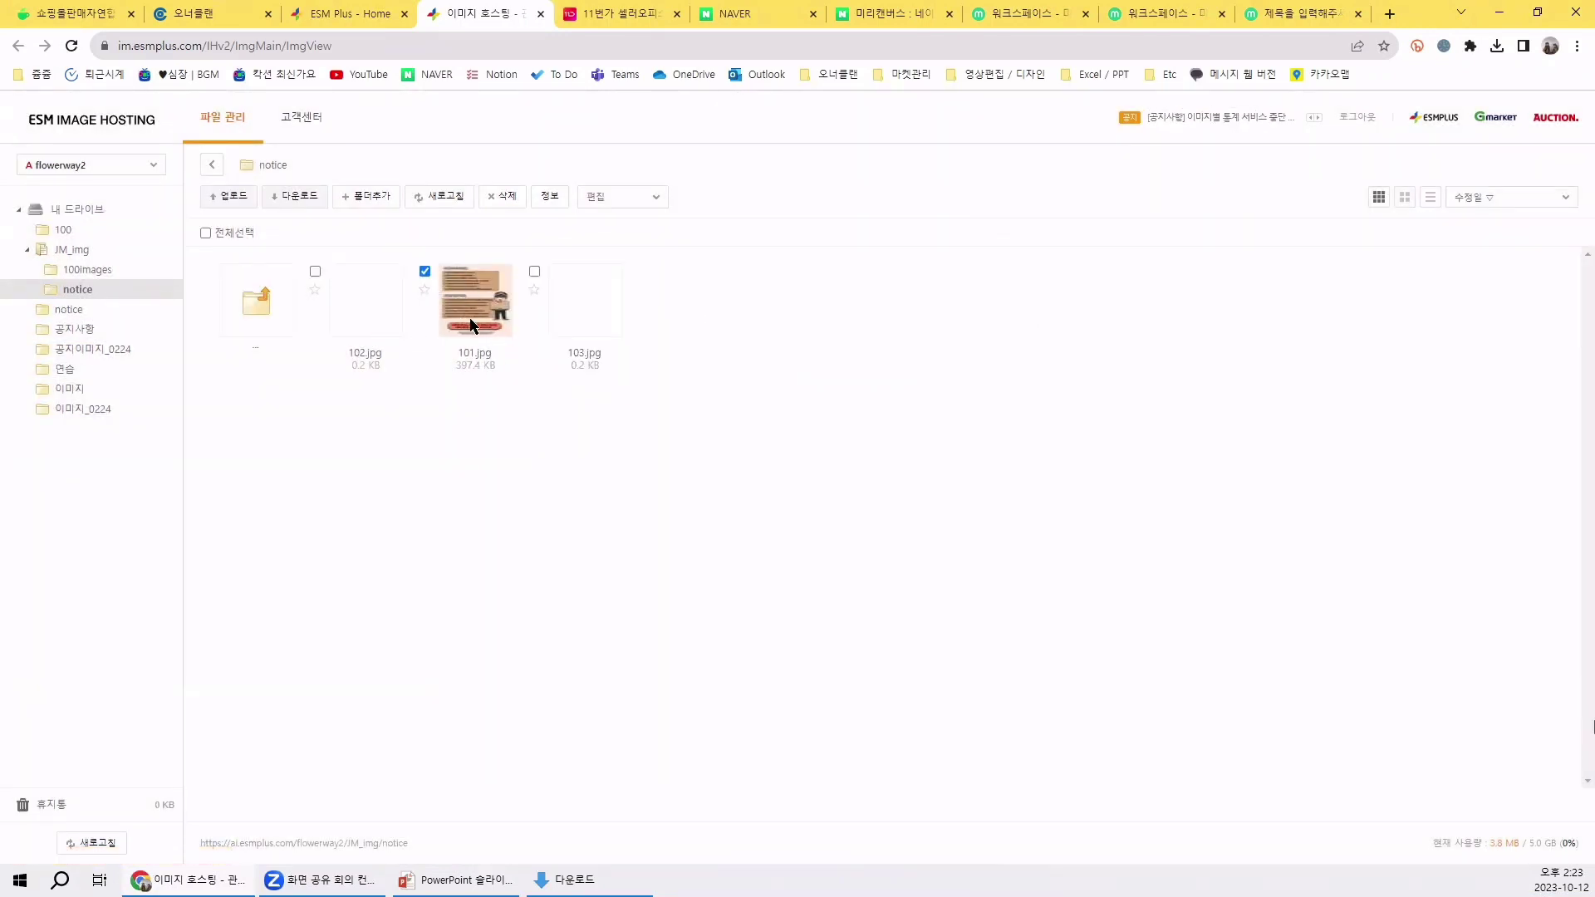
- Reopen the HTML tag of 101.jpg to examine the image URL inside it and the complete img tag
drag(458, 353, 499, 354)
click(472, 370)
right_click(473, 300)
click(543, 408)
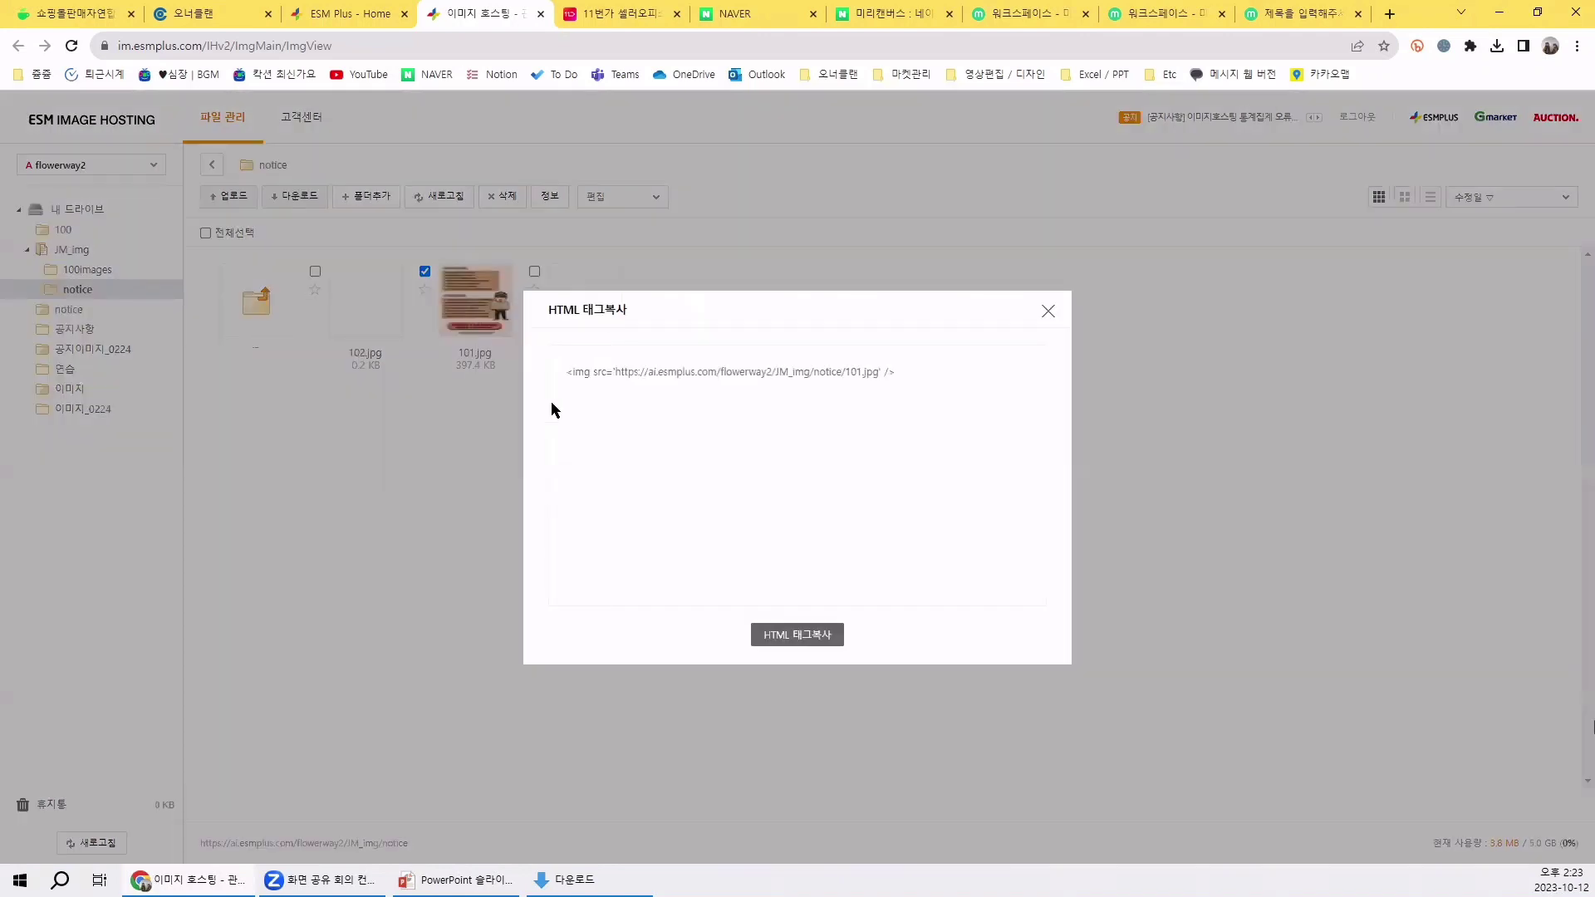
drag(615, 371, 877, 369)
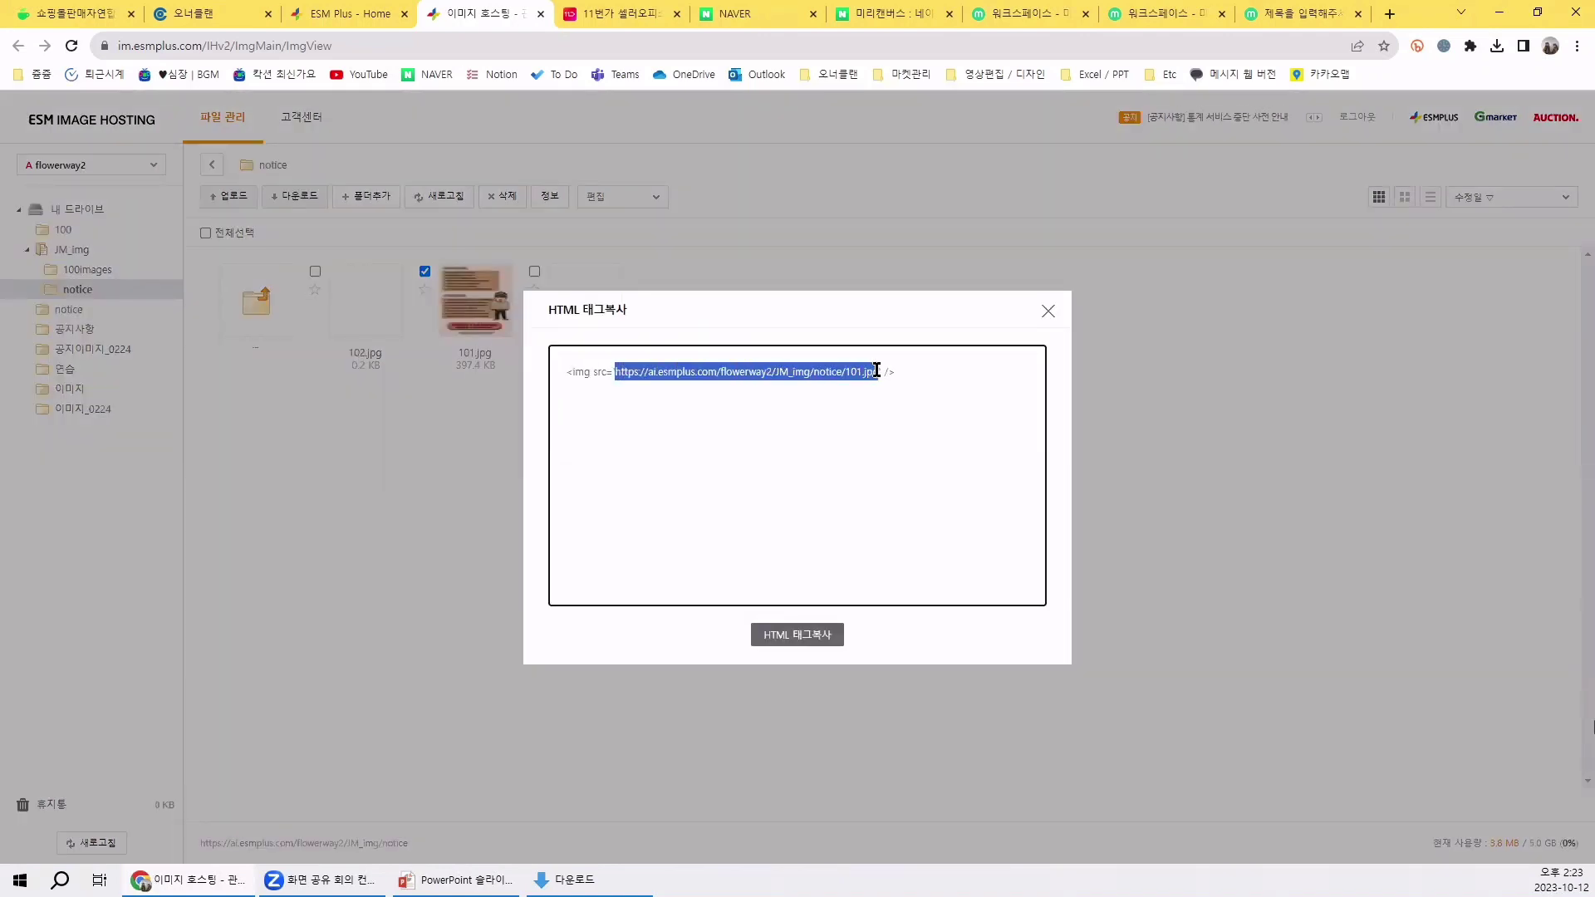
drag(559, 372, 936, 383)
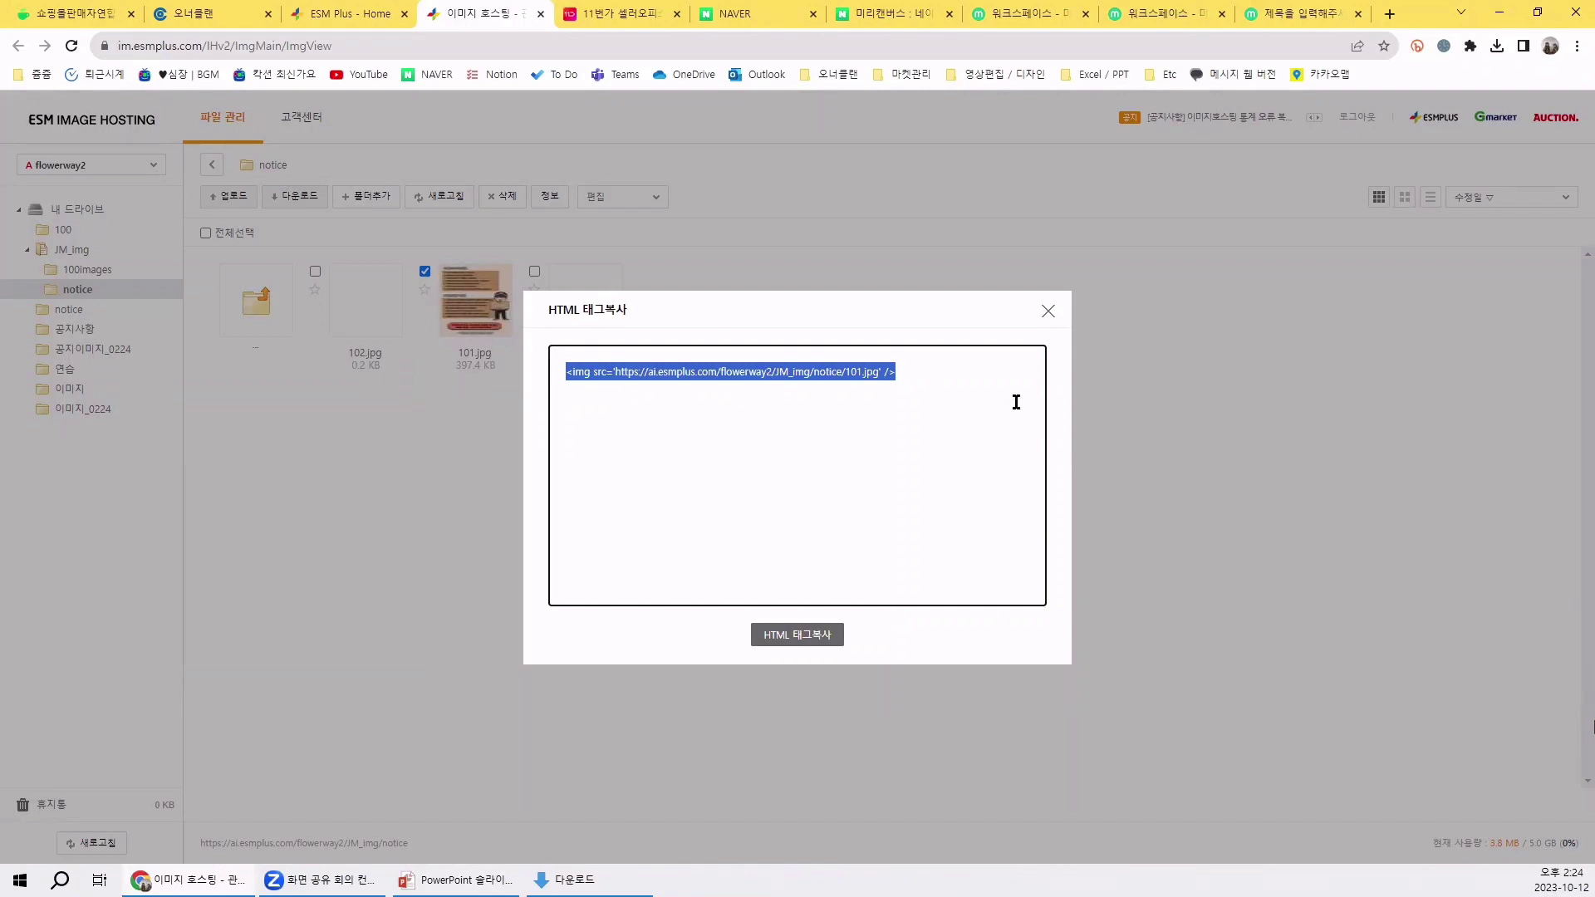
click(1049, 312)
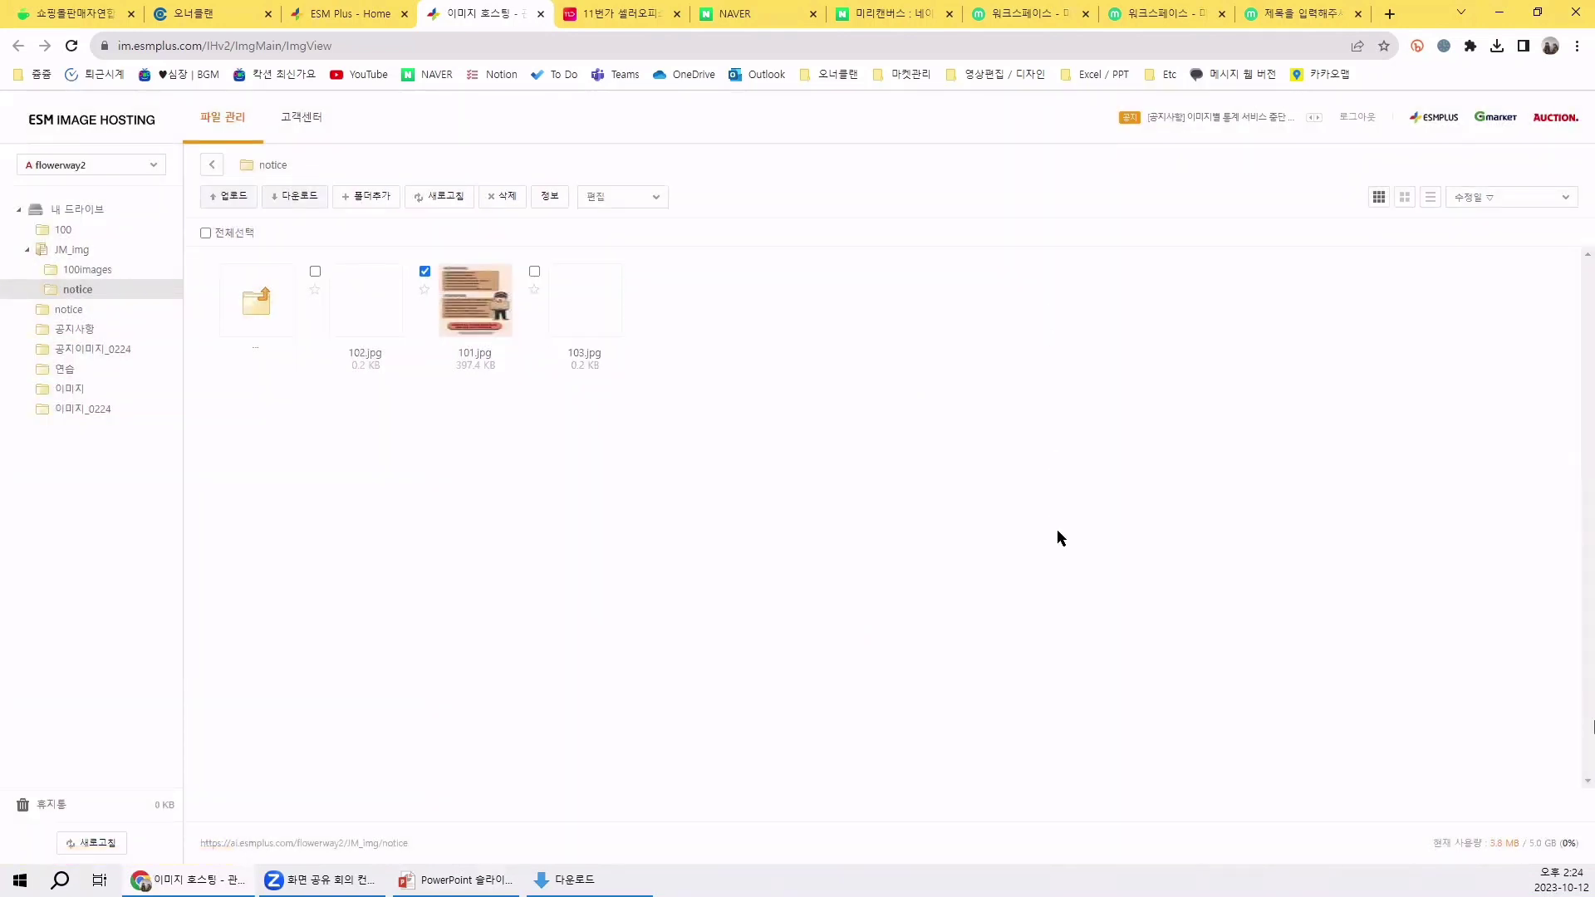
- Add 102.jpg and 103.jpg to the file selection and view 102.jpg in its own window, closing it again
click(314, 272)
click(534, 272)
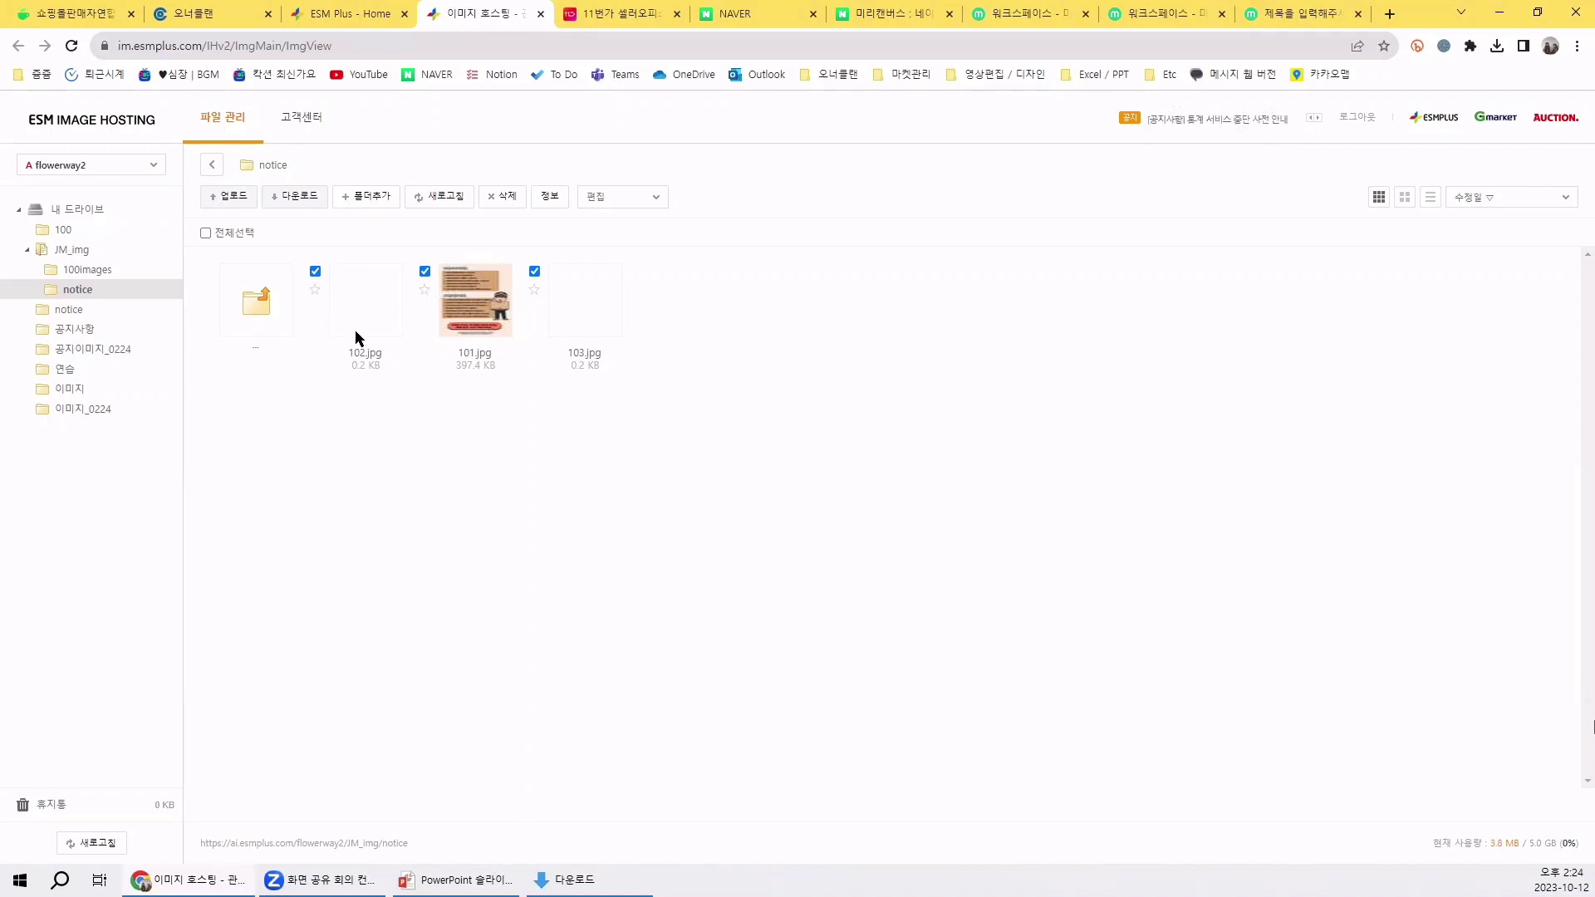
right_click(357, 302)
click(404, 355)
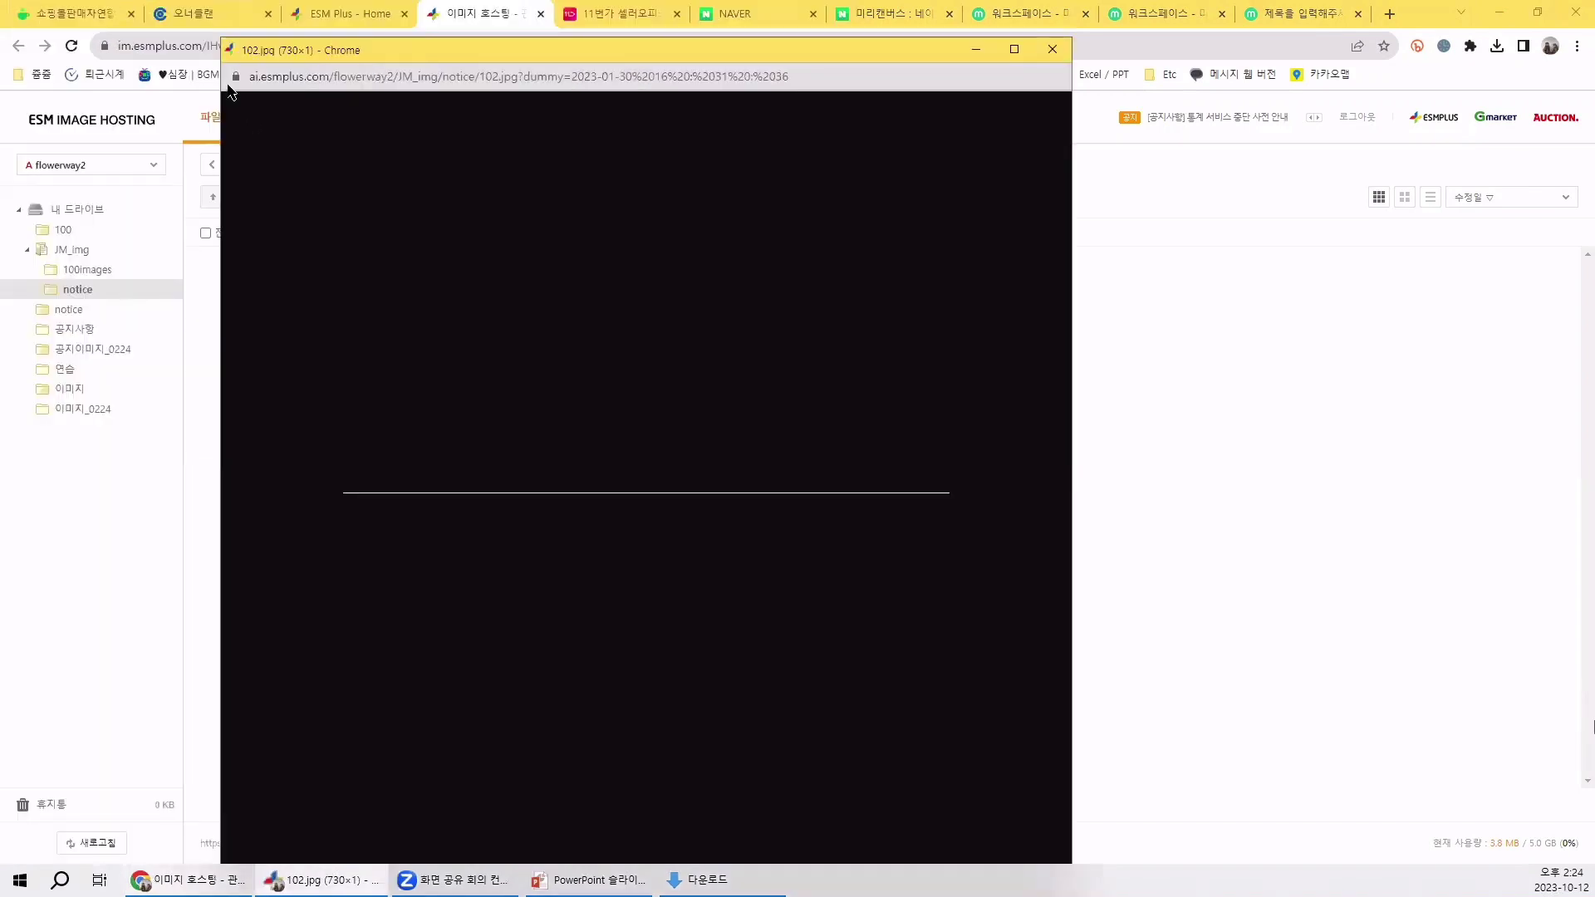
drag(348, 38, 348, 315)
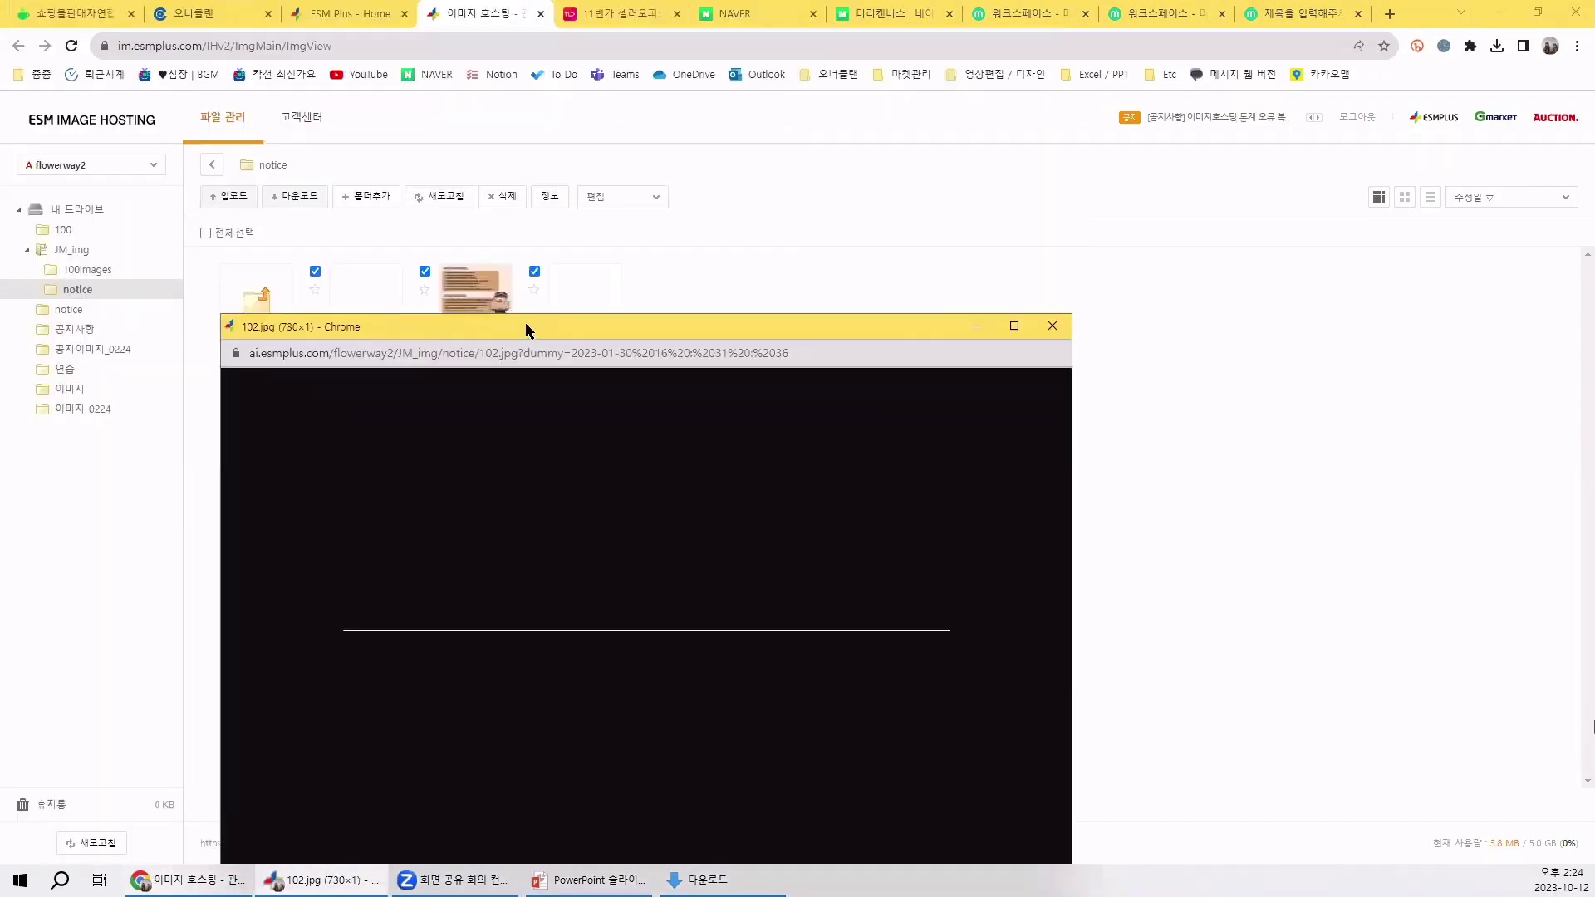
drag(525, 324, 746, 187)
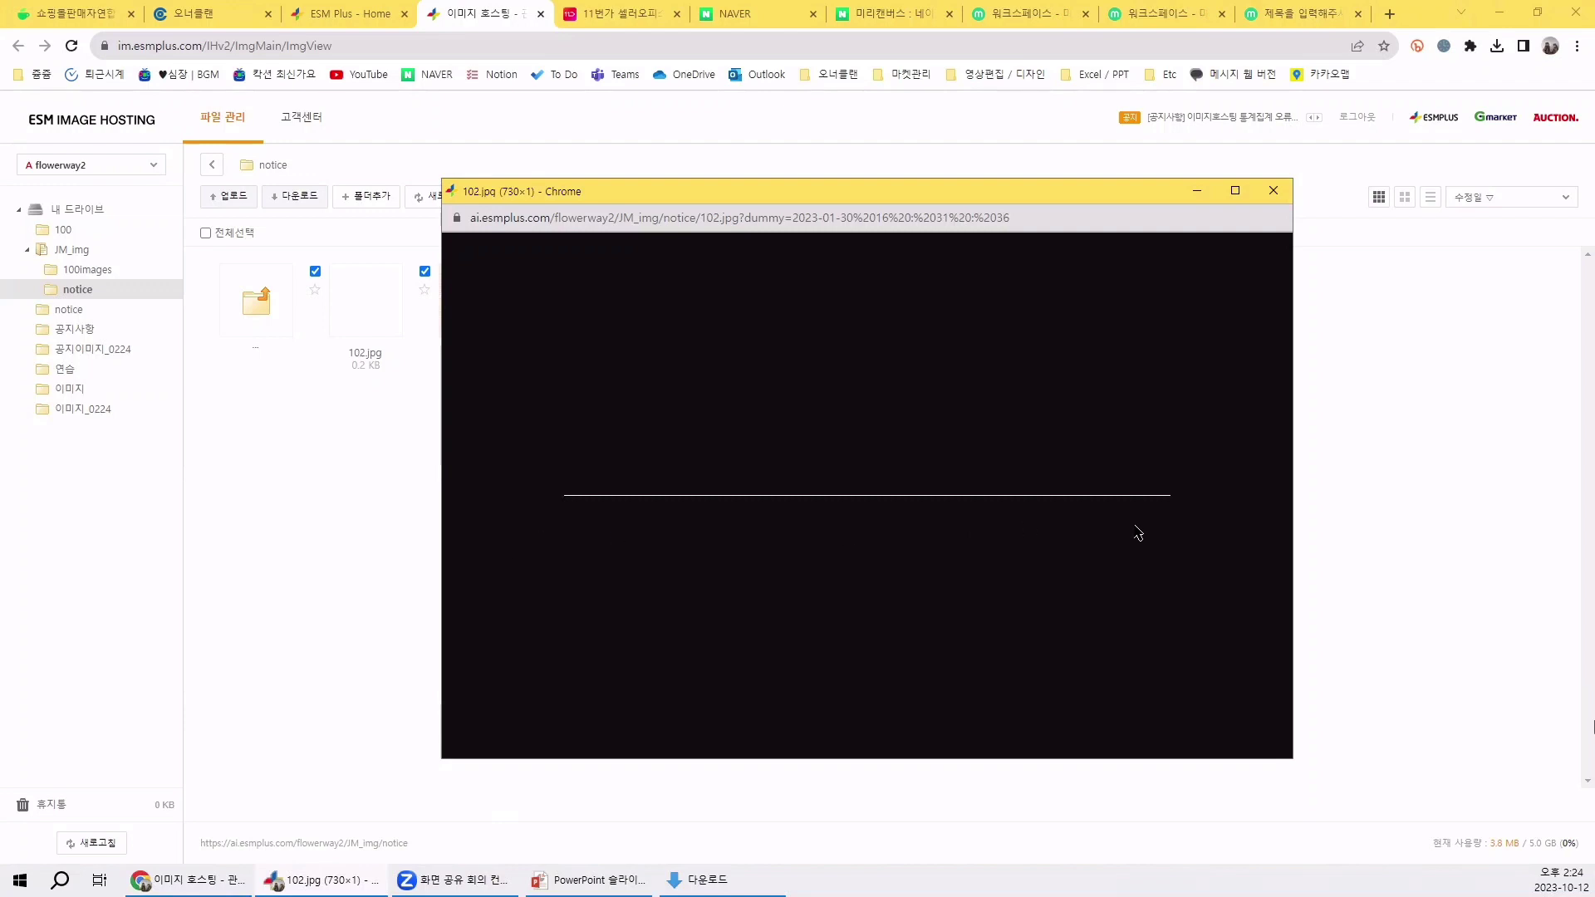
click(1274, 191)
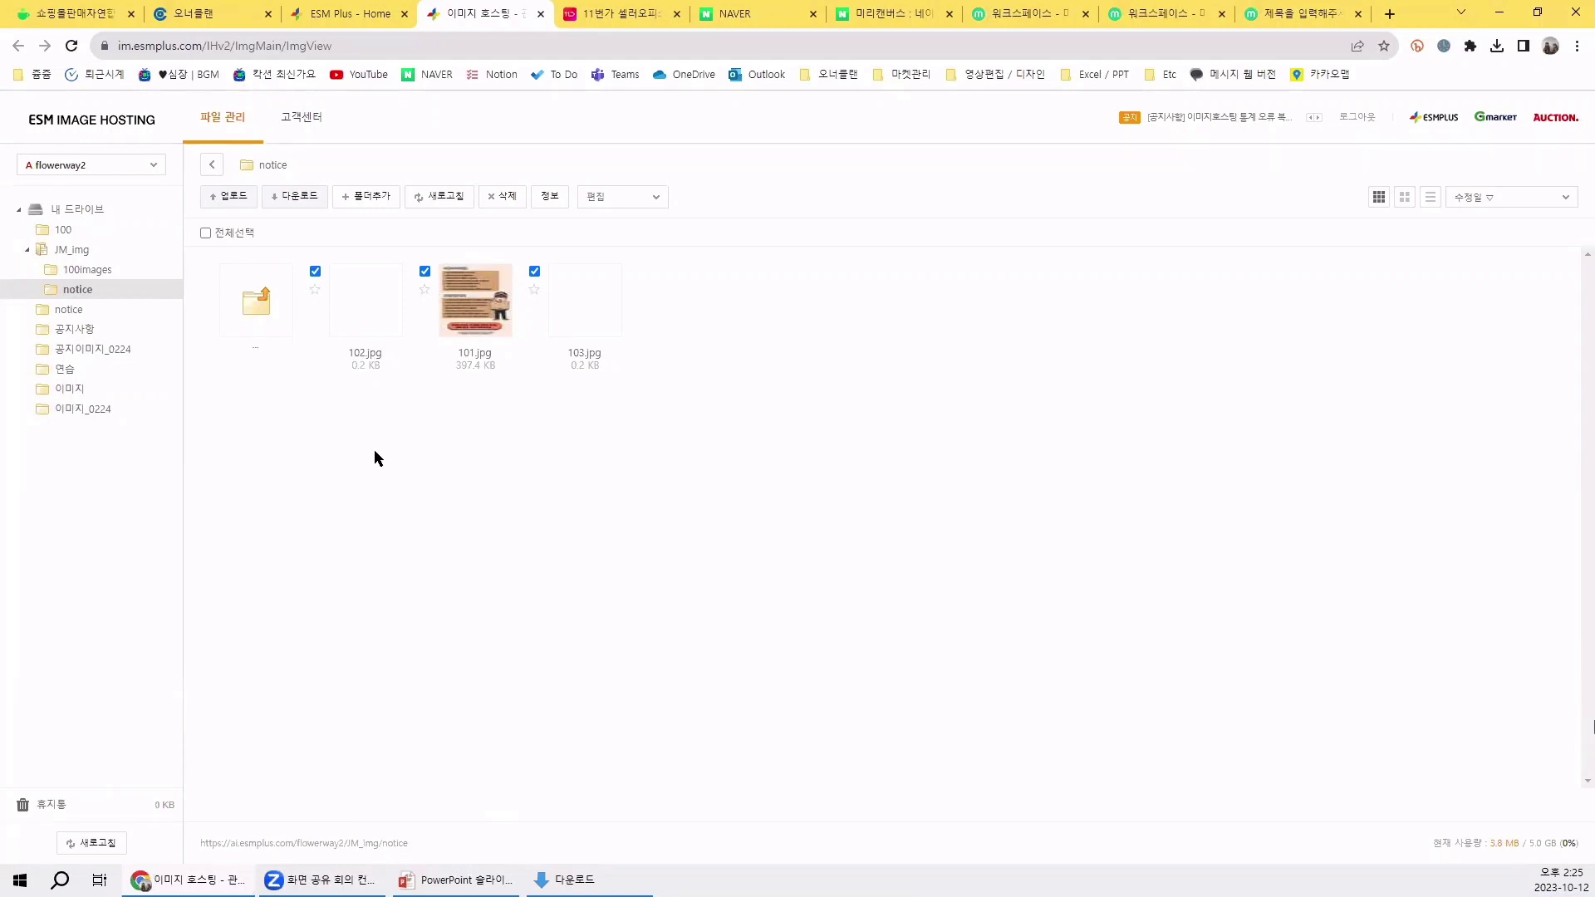
- View 102.jpg once more in a separate window and close it
right_click(367, 307)
click(427, 359)
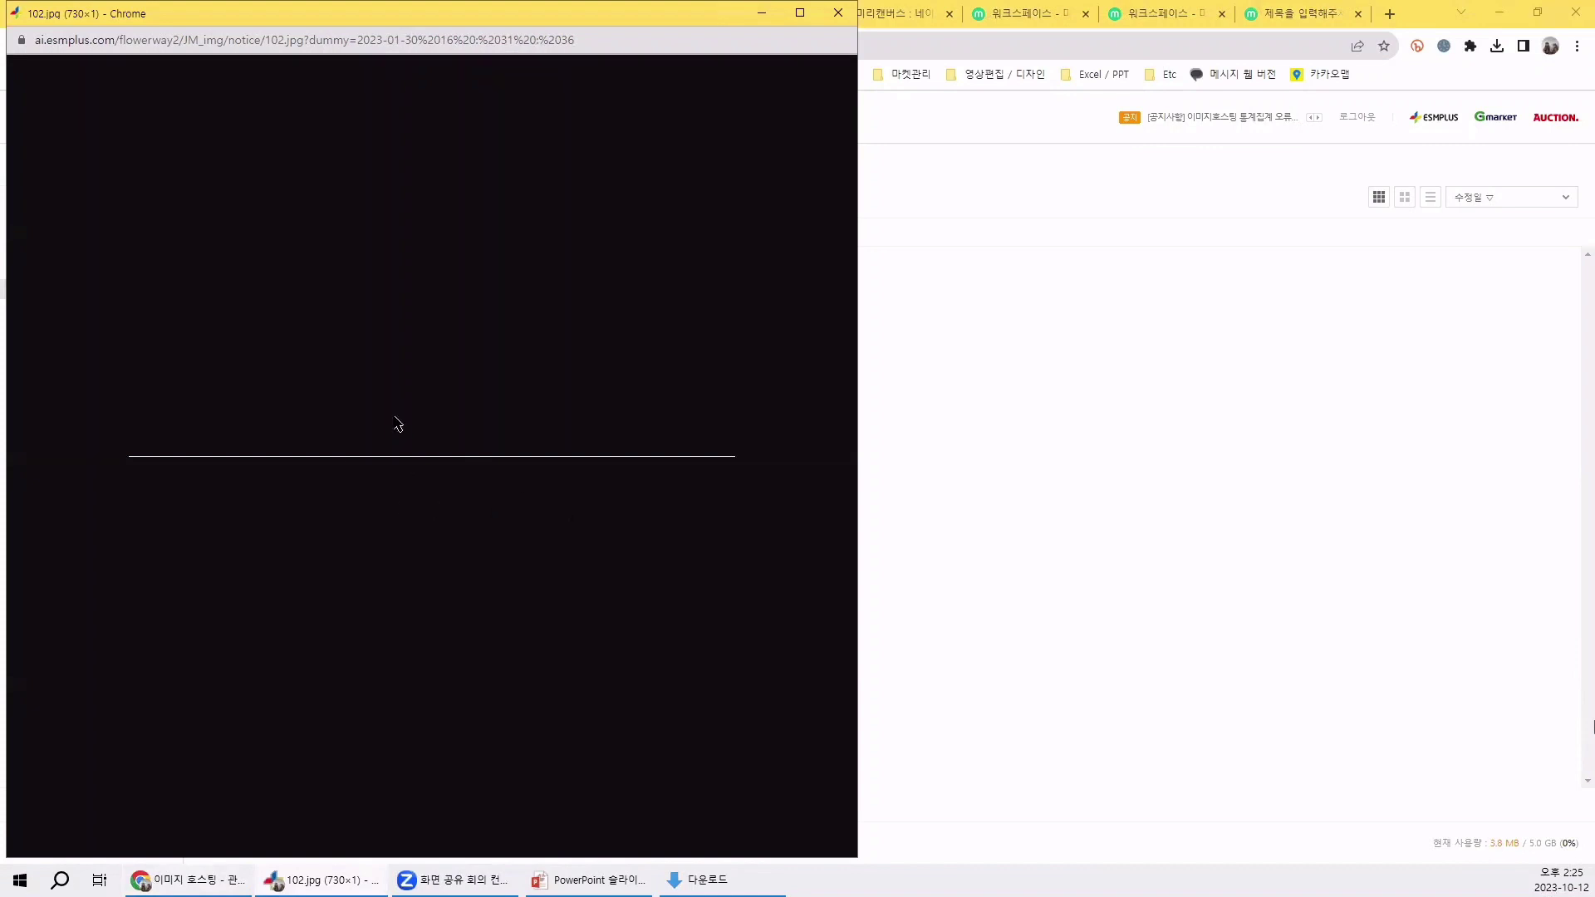
drag(206, 18, 328, 223)
click(960, 219)
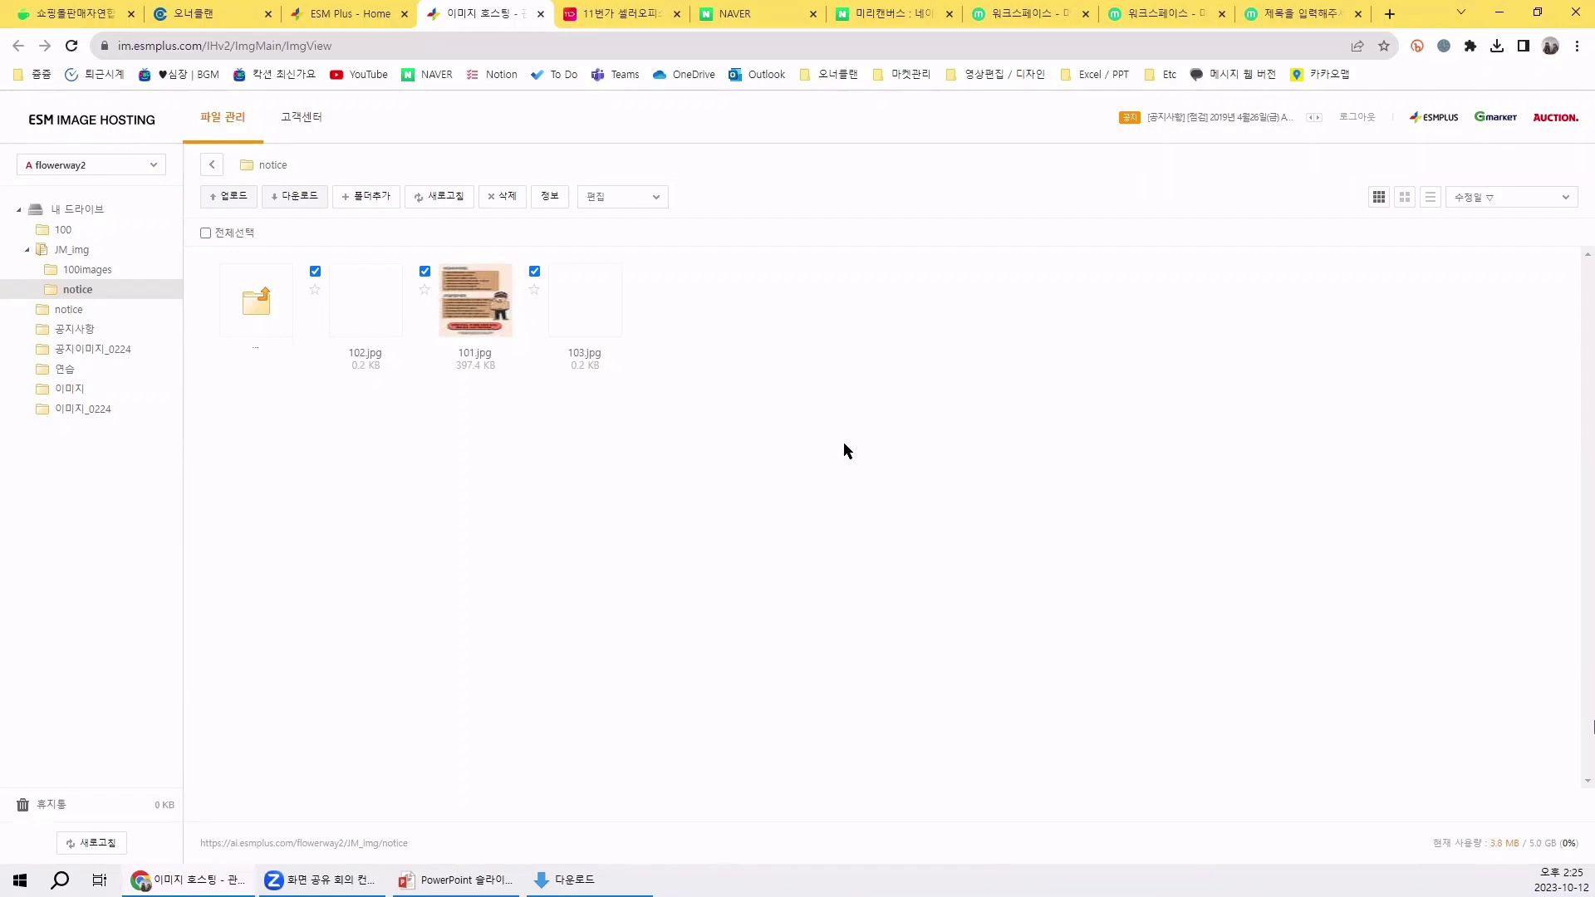
- Switch to the 11번가 셀러오피스 site and open its 이미지 클라우드 page
key(ctrl+Tab)
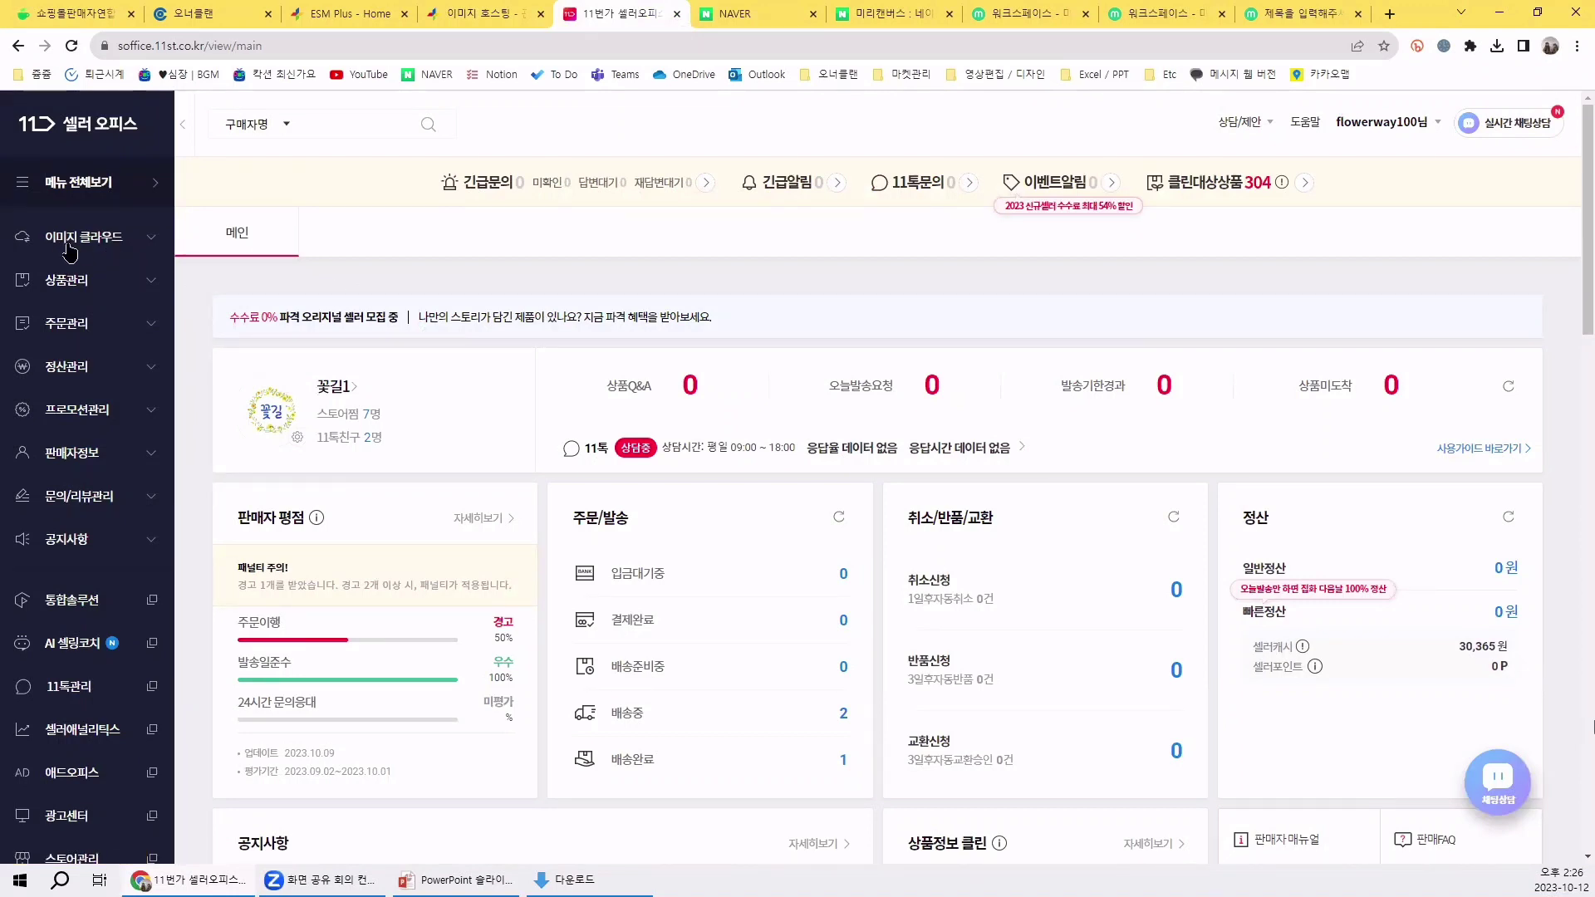
click(114, 250)
click(107, 282)
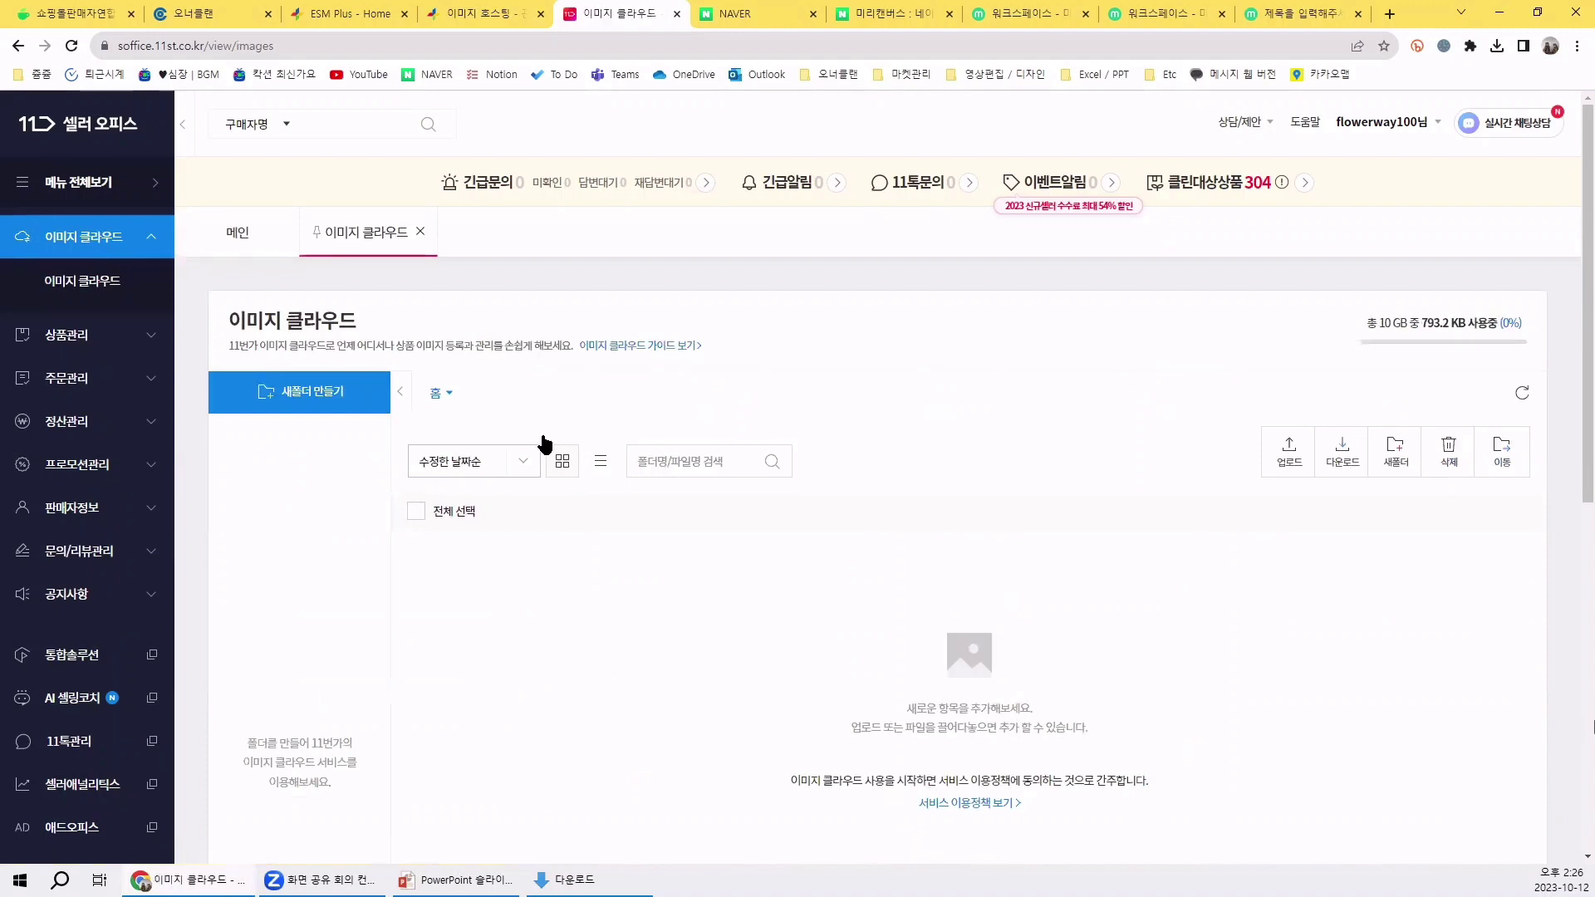
scroll(545, 445, down, 2)
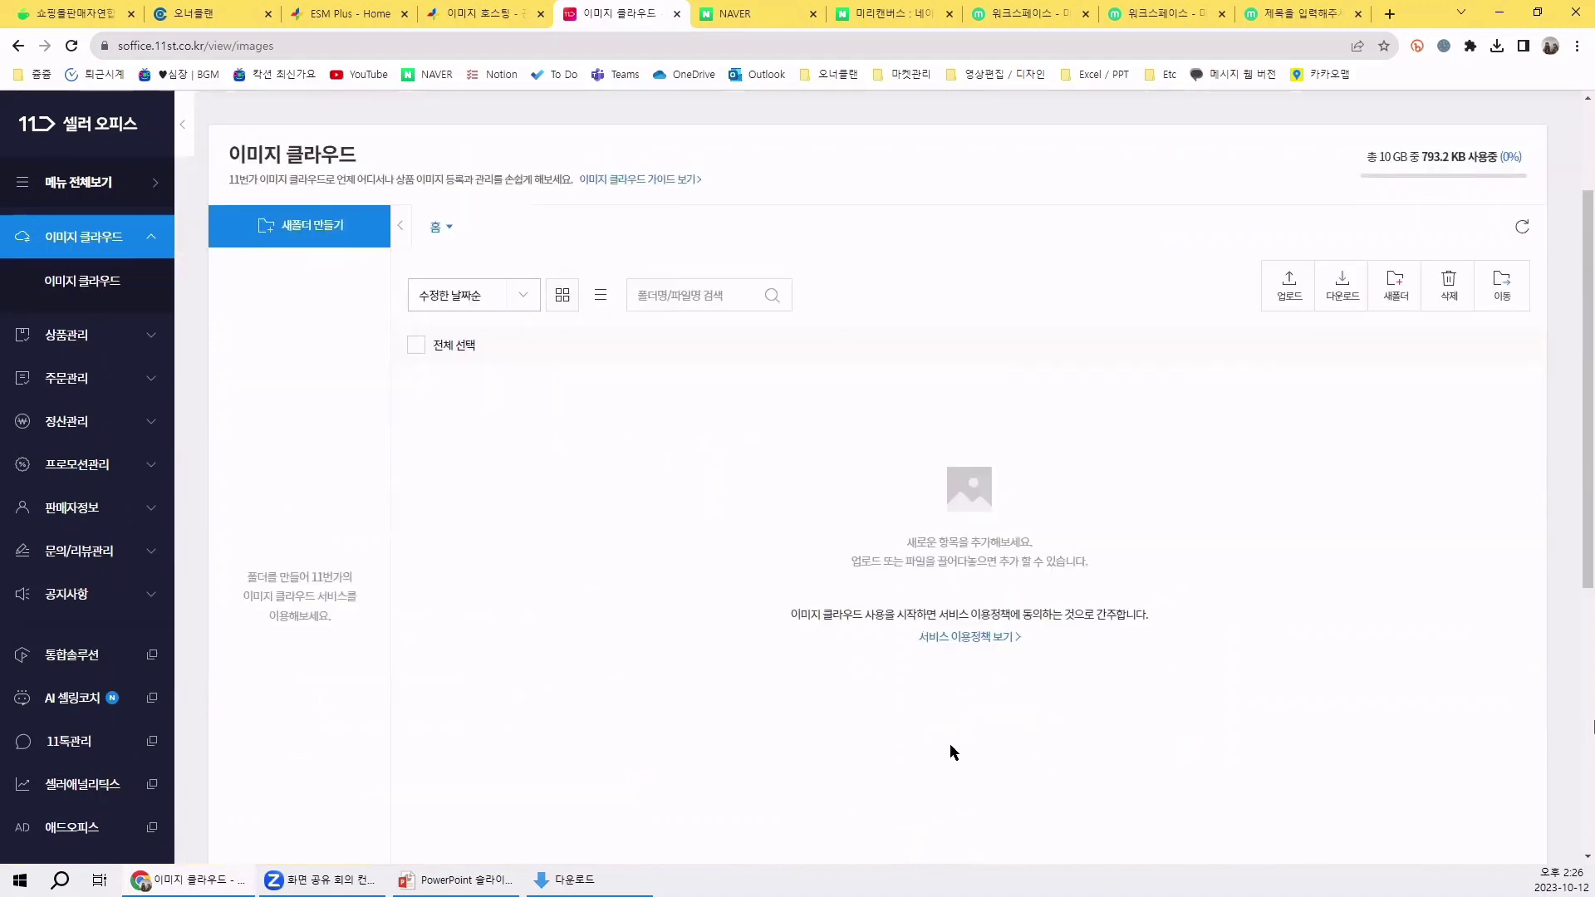
scroll(951, 752, up, 2)
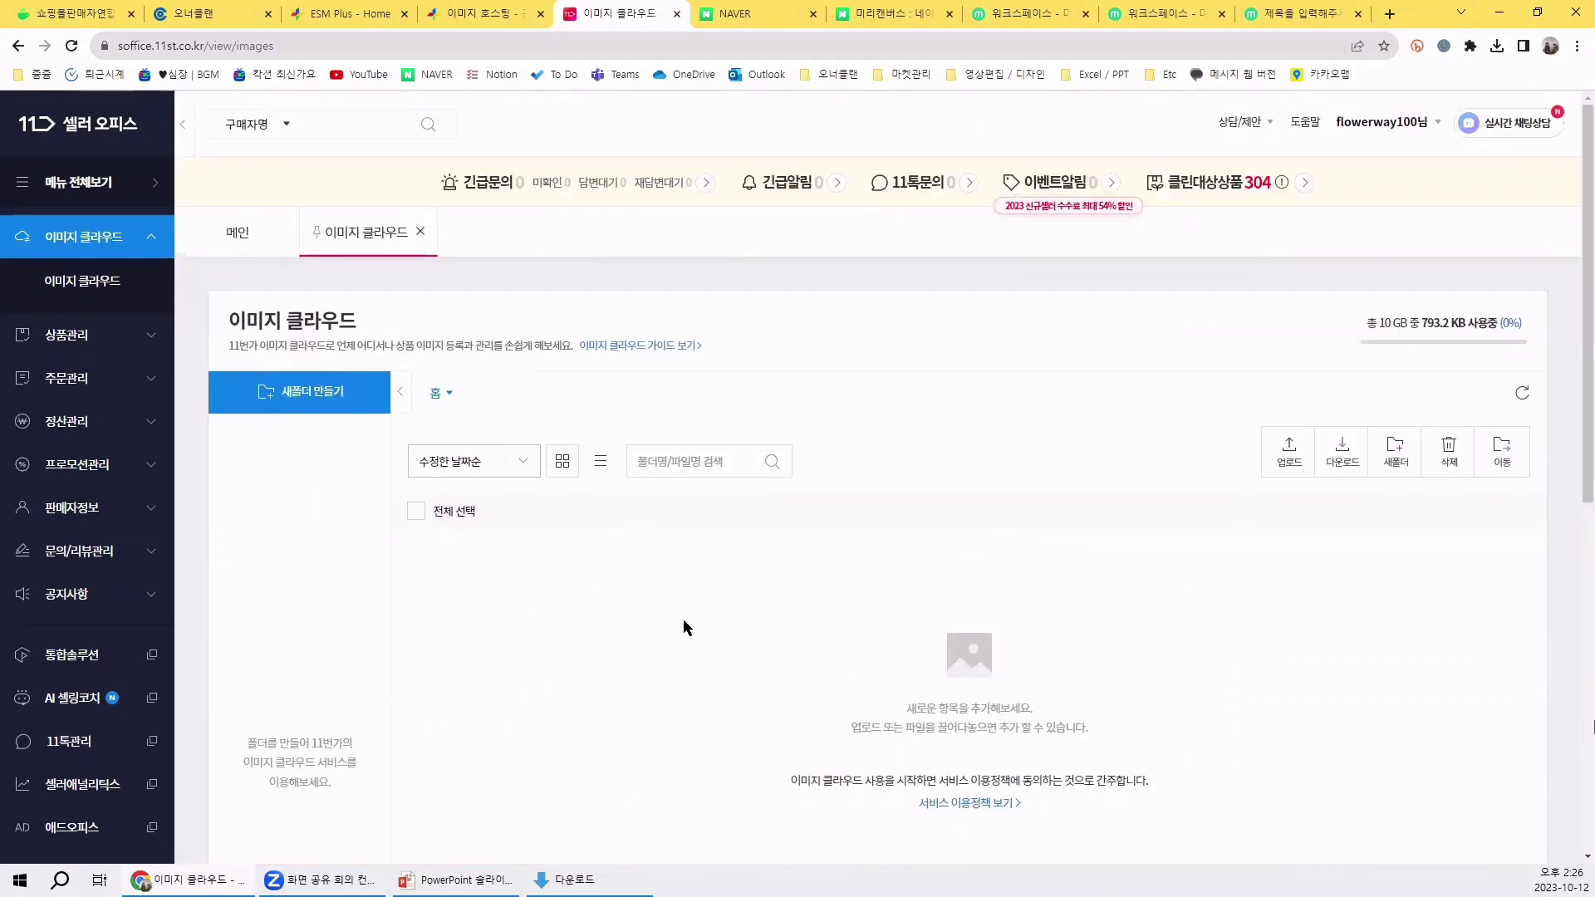
- Upload notice.jpg from the 다운로드 folder to the 이미지 클라우드 home folder
scroll(1175, 725, down, 2)
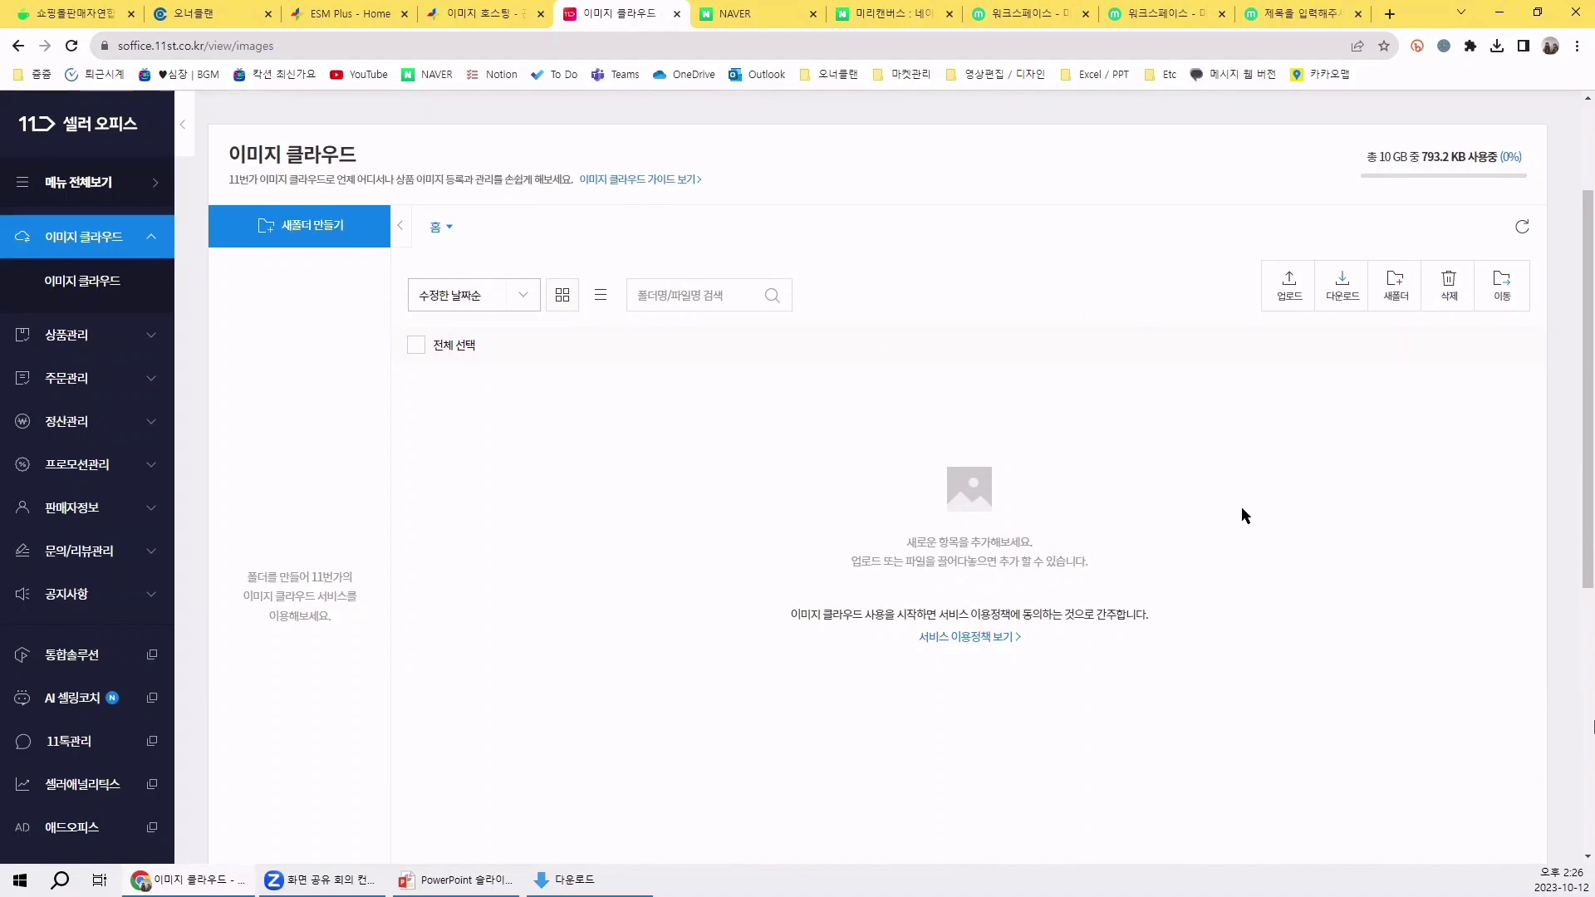
click(1298, 297)
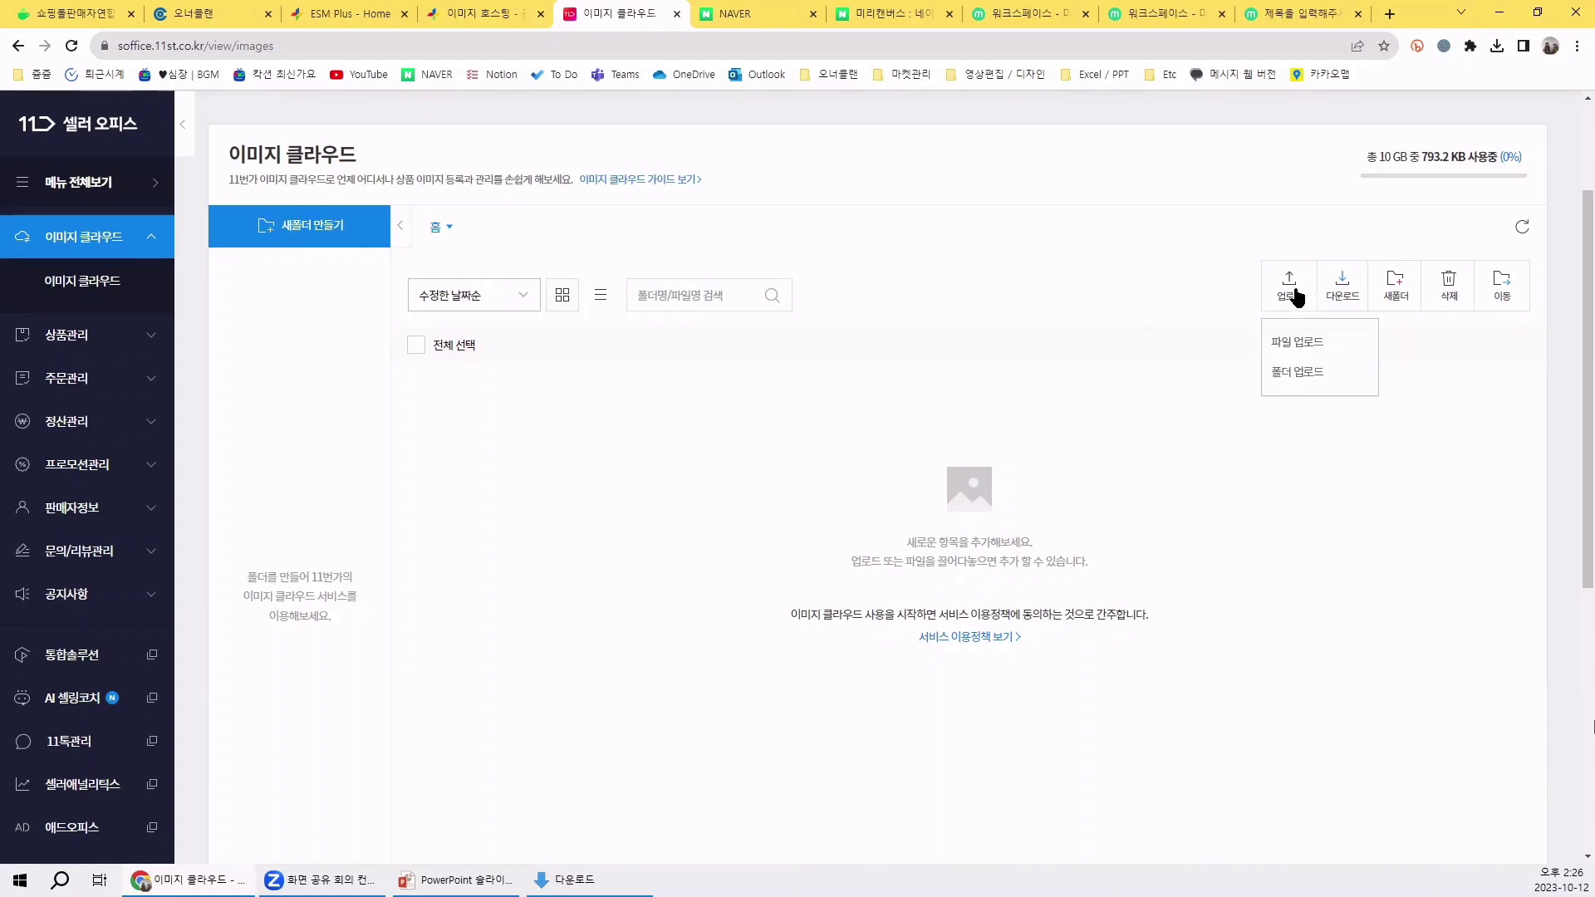
click(1302, 345)
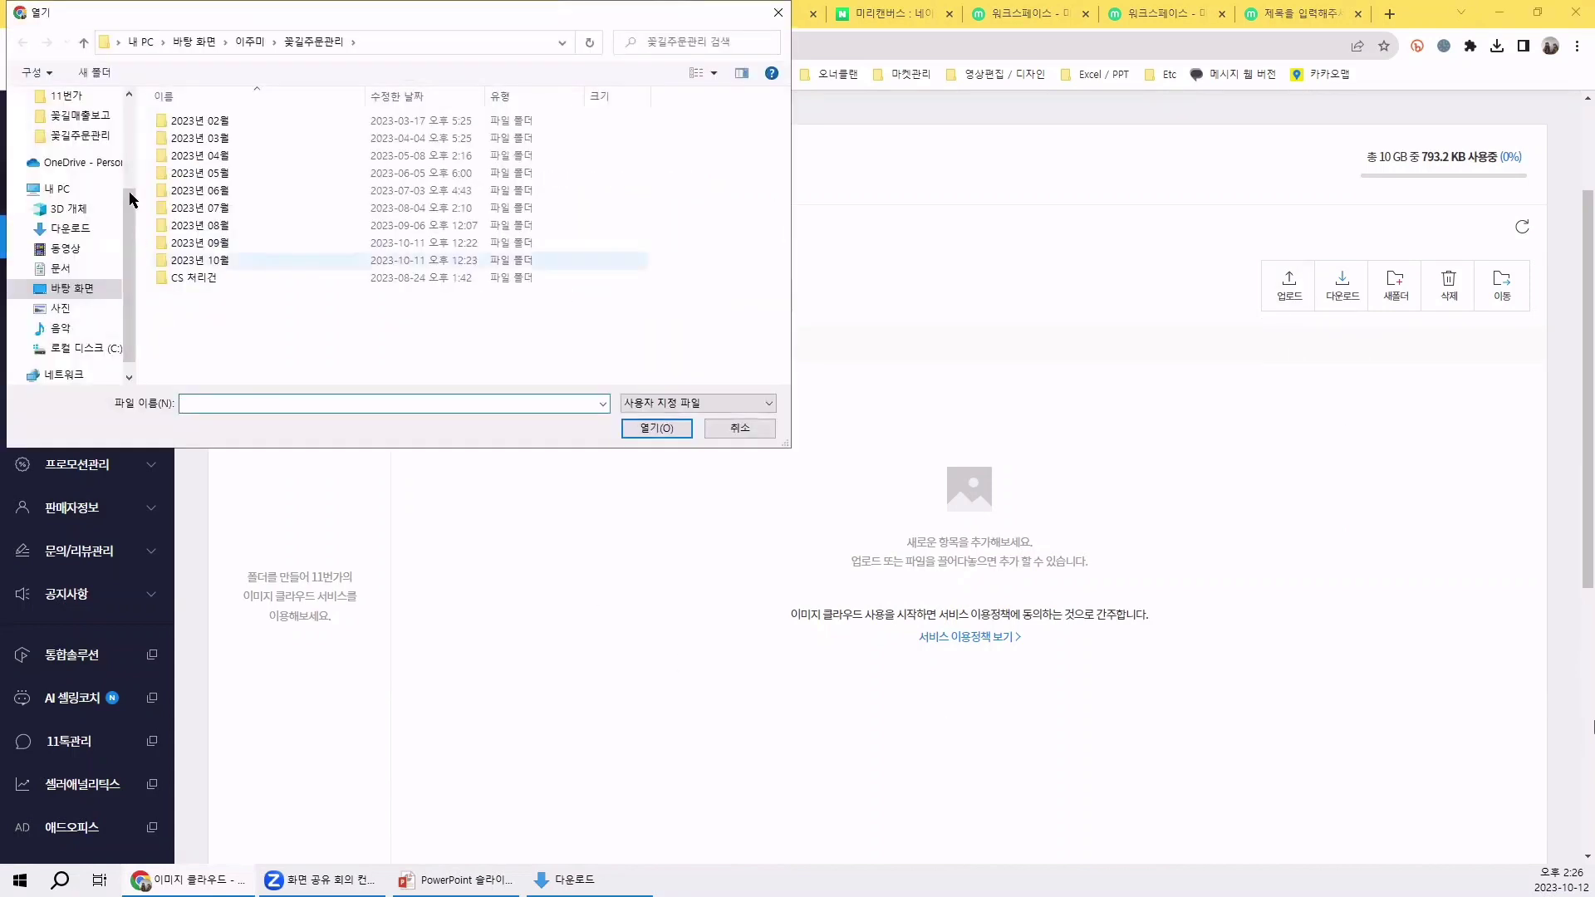
click(71, 115)
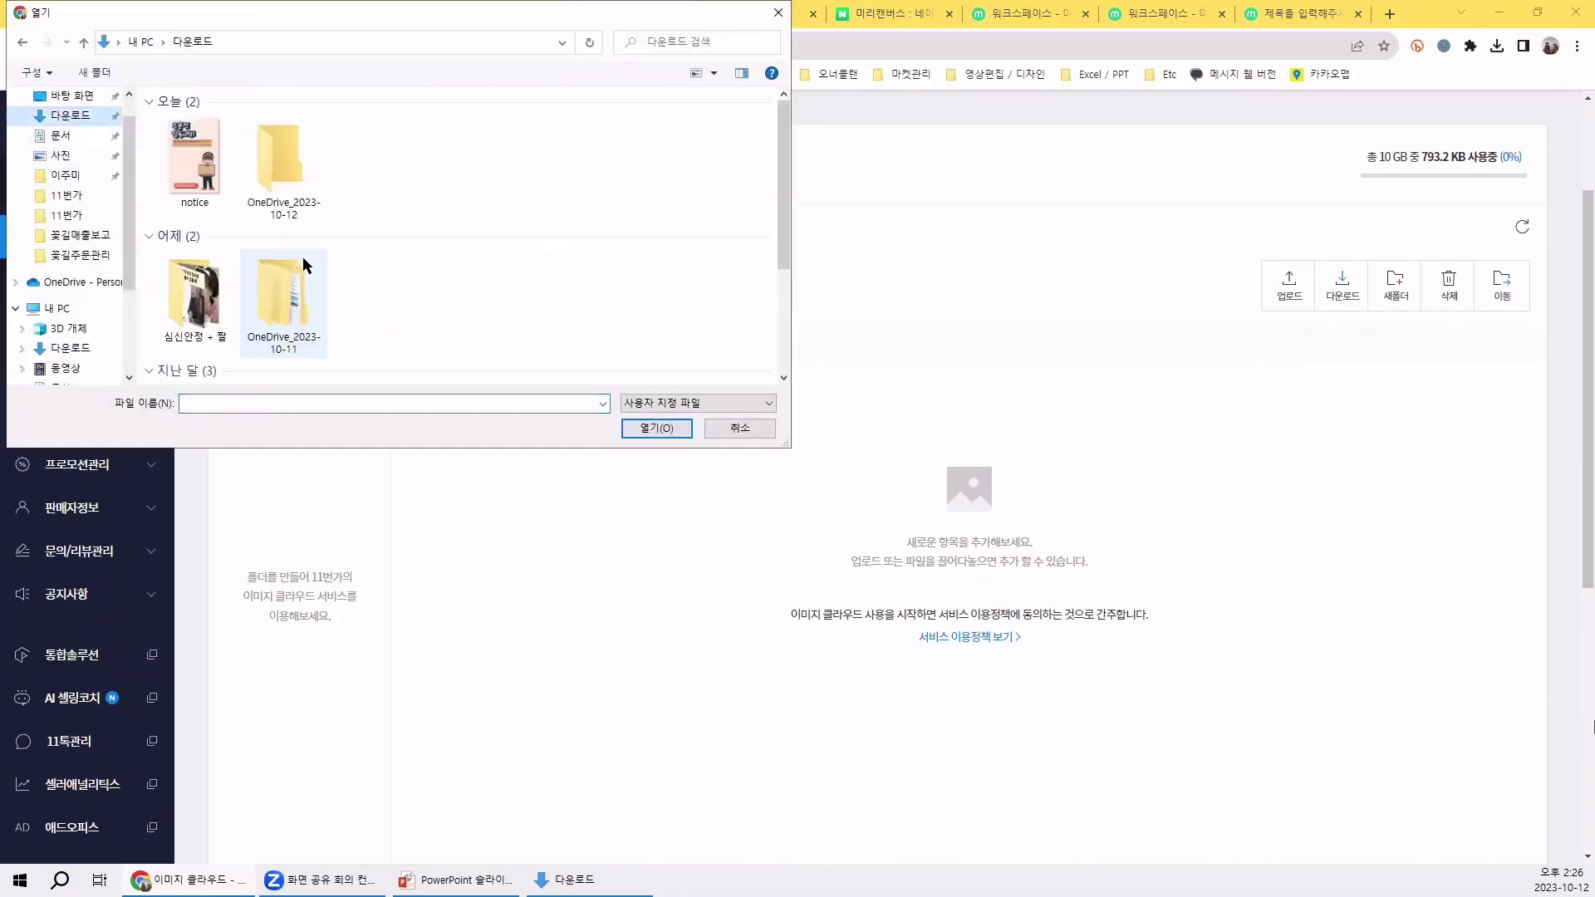
click(218, 204)
click(646, 428)
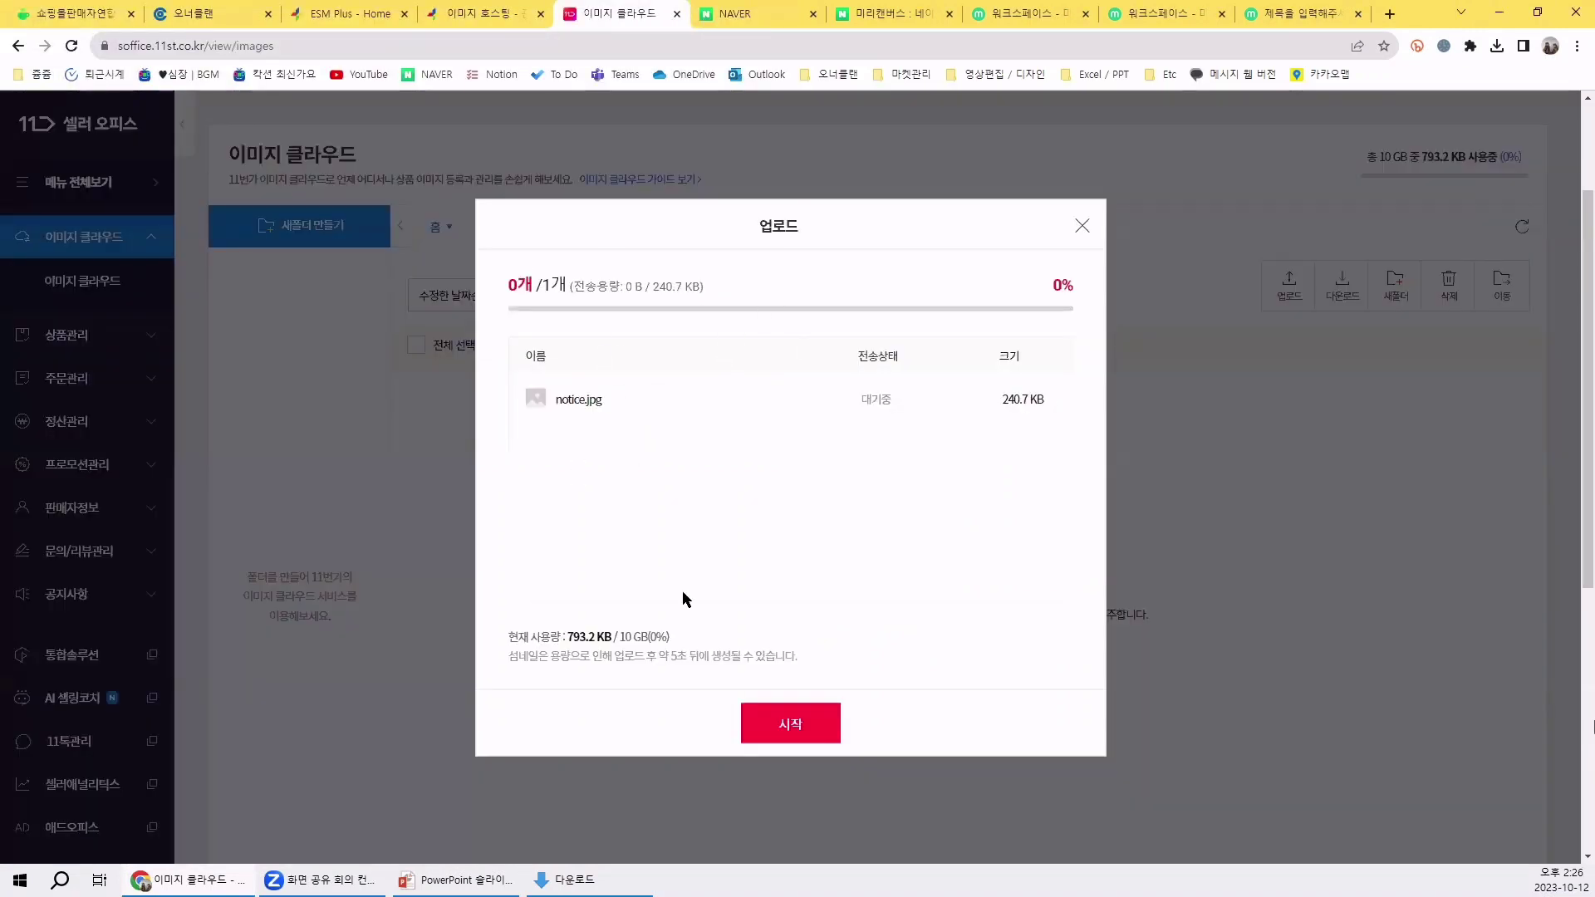
click(774, 729)
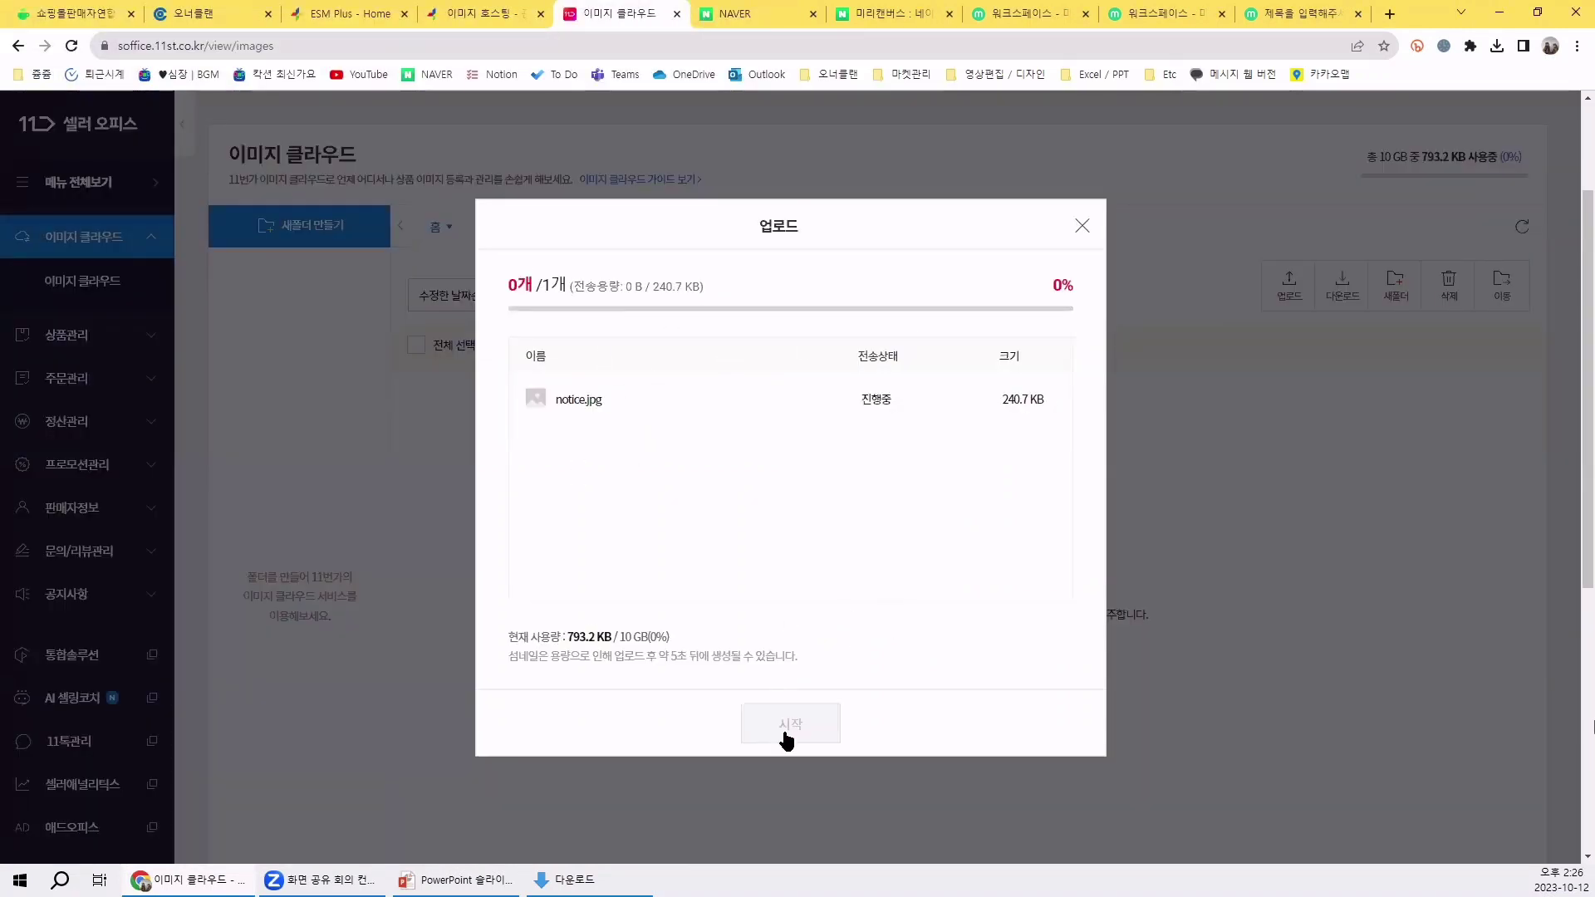
click(772, 731)
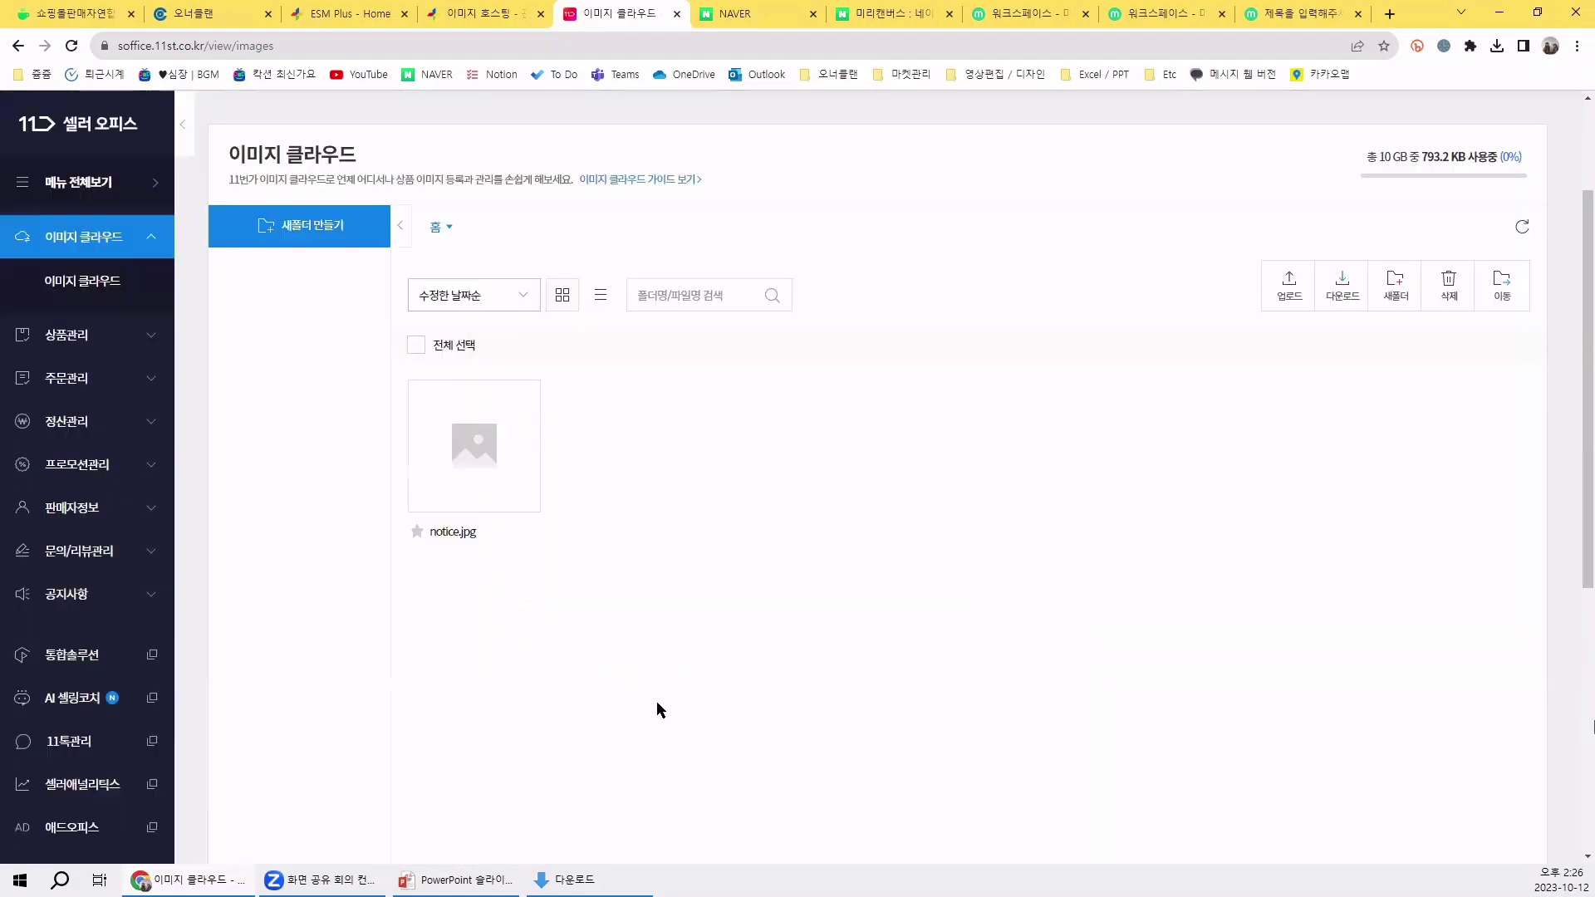
- Select the uploaded notice.jpg, view it in its own tab, and return to the 이미지 클라우드 page
click(482, 448)
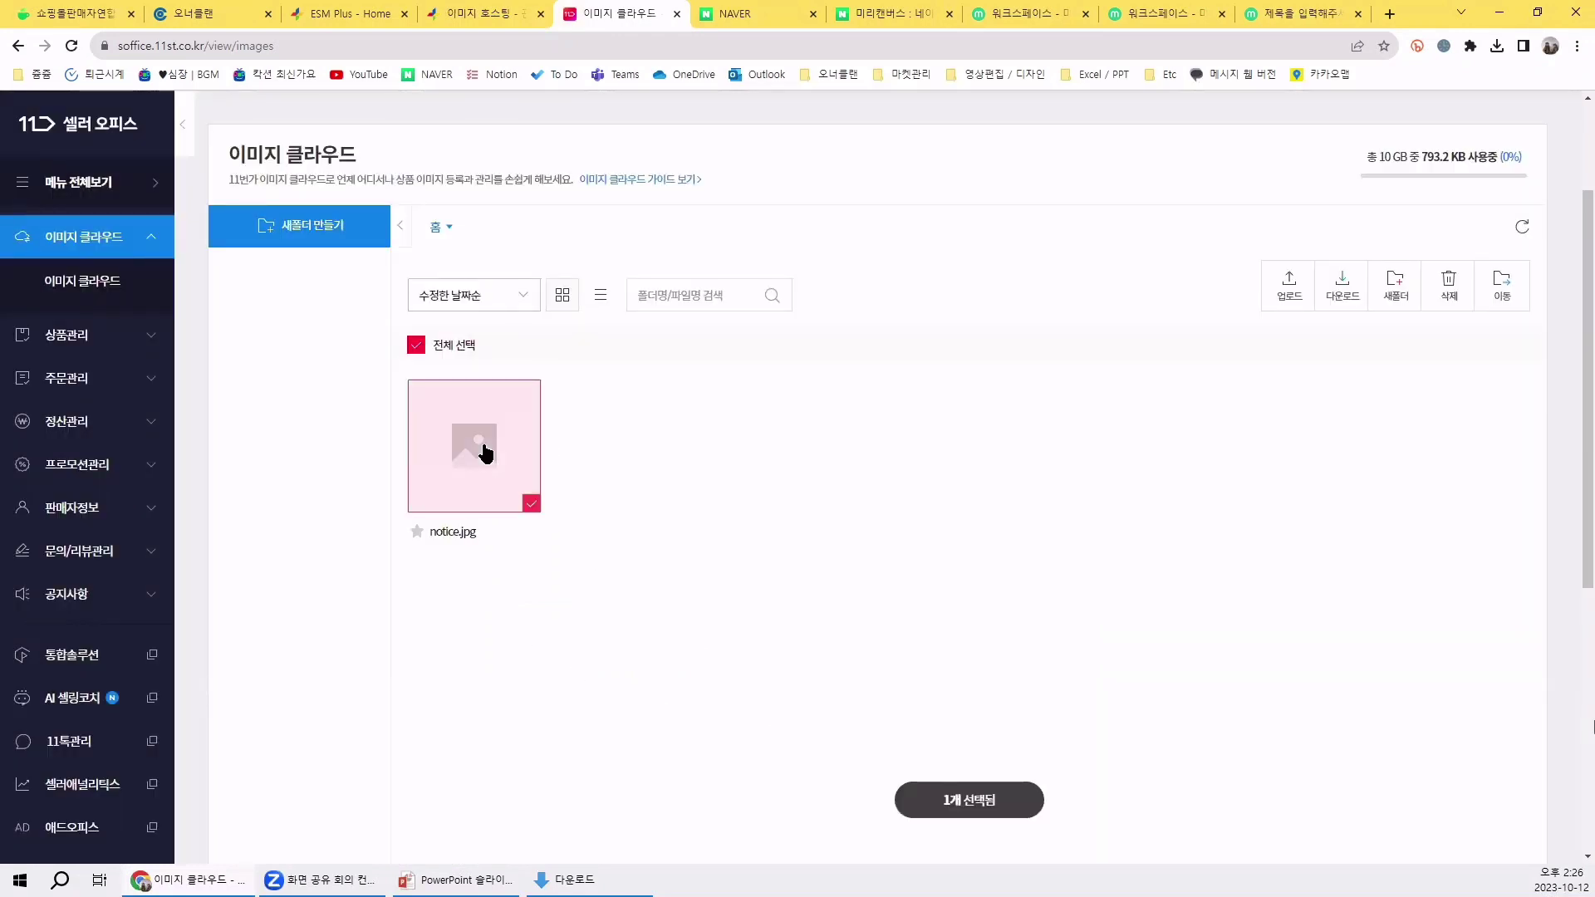
click(484, 450)
right_click(480, 443)
click(498, 463)
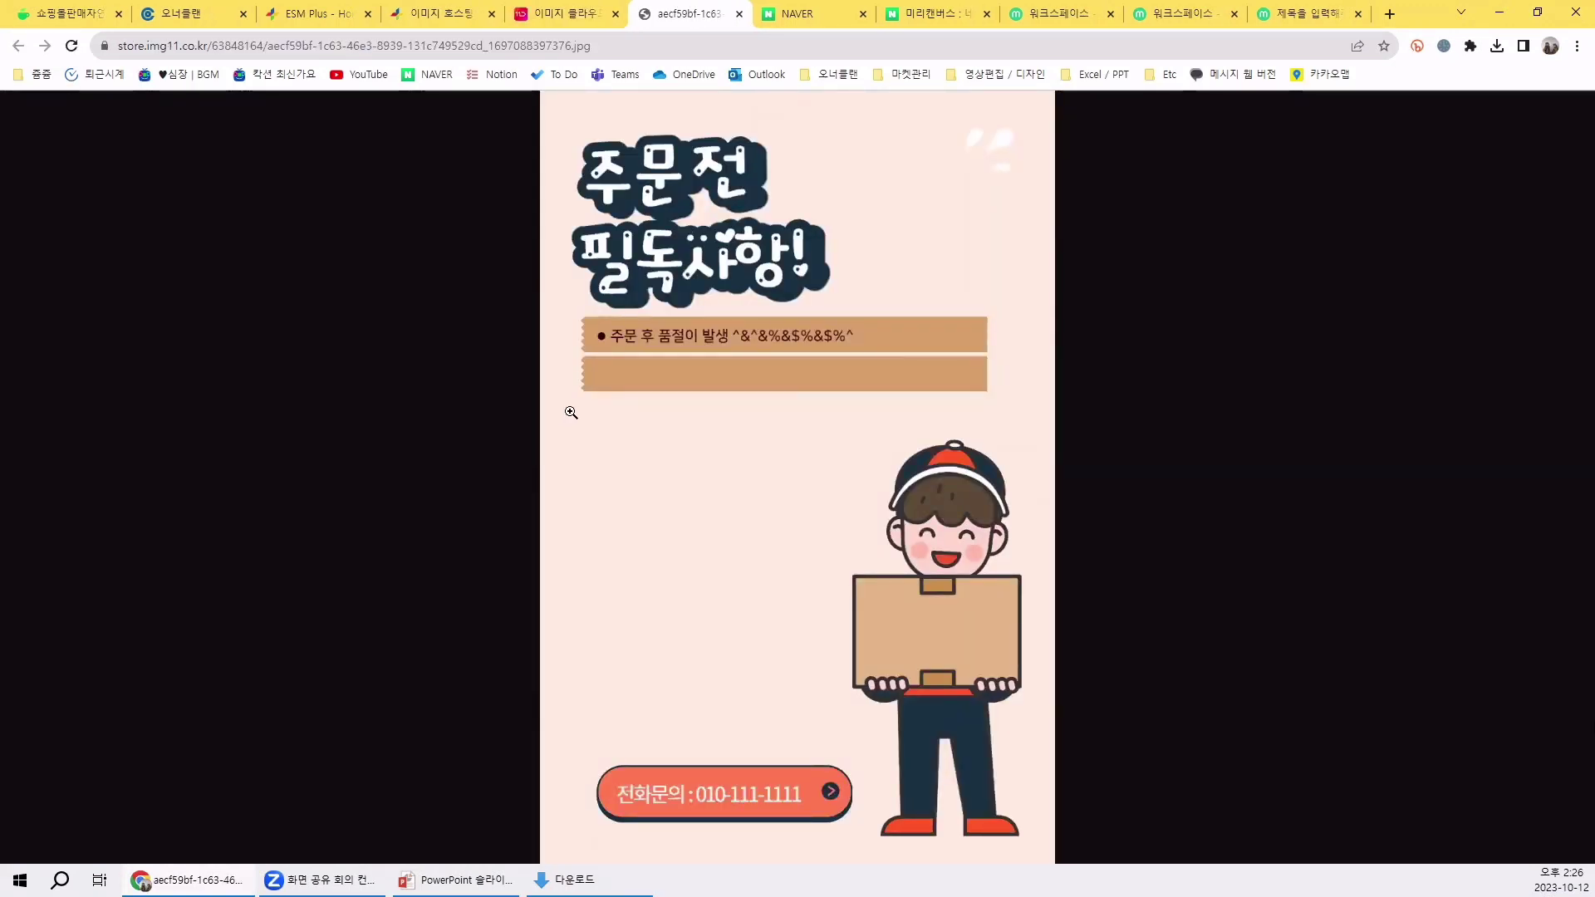
key(ctrl+shift+Tab)
- Show the HTML tag of notice.jpg, highlight the complete img tag, and close it without copying
right_click(474, 433)
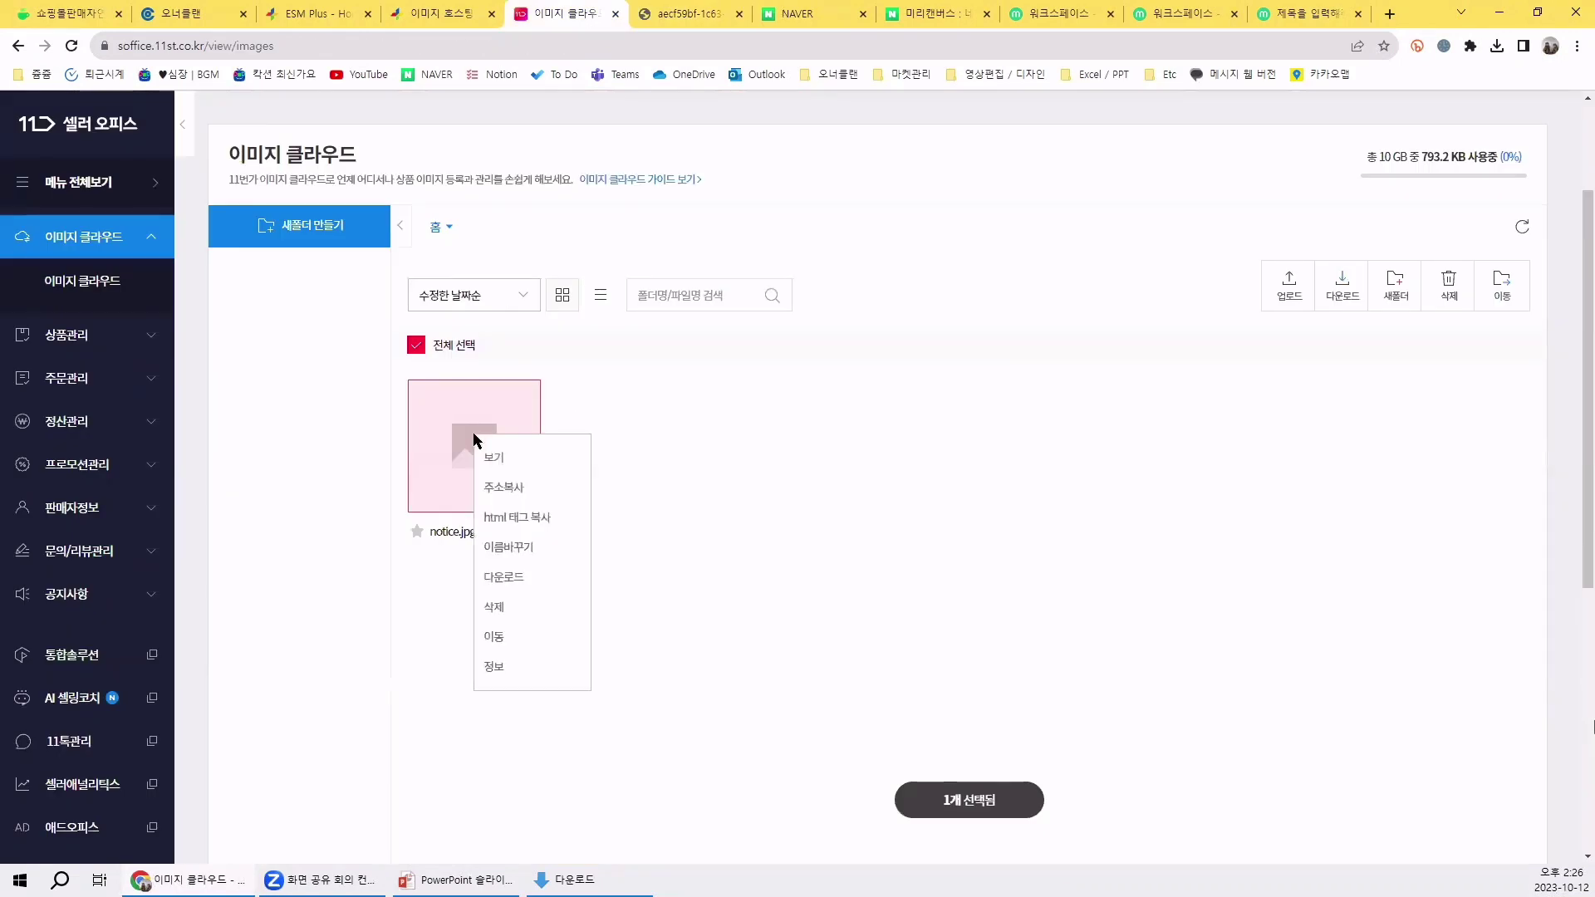
click(508, 517)
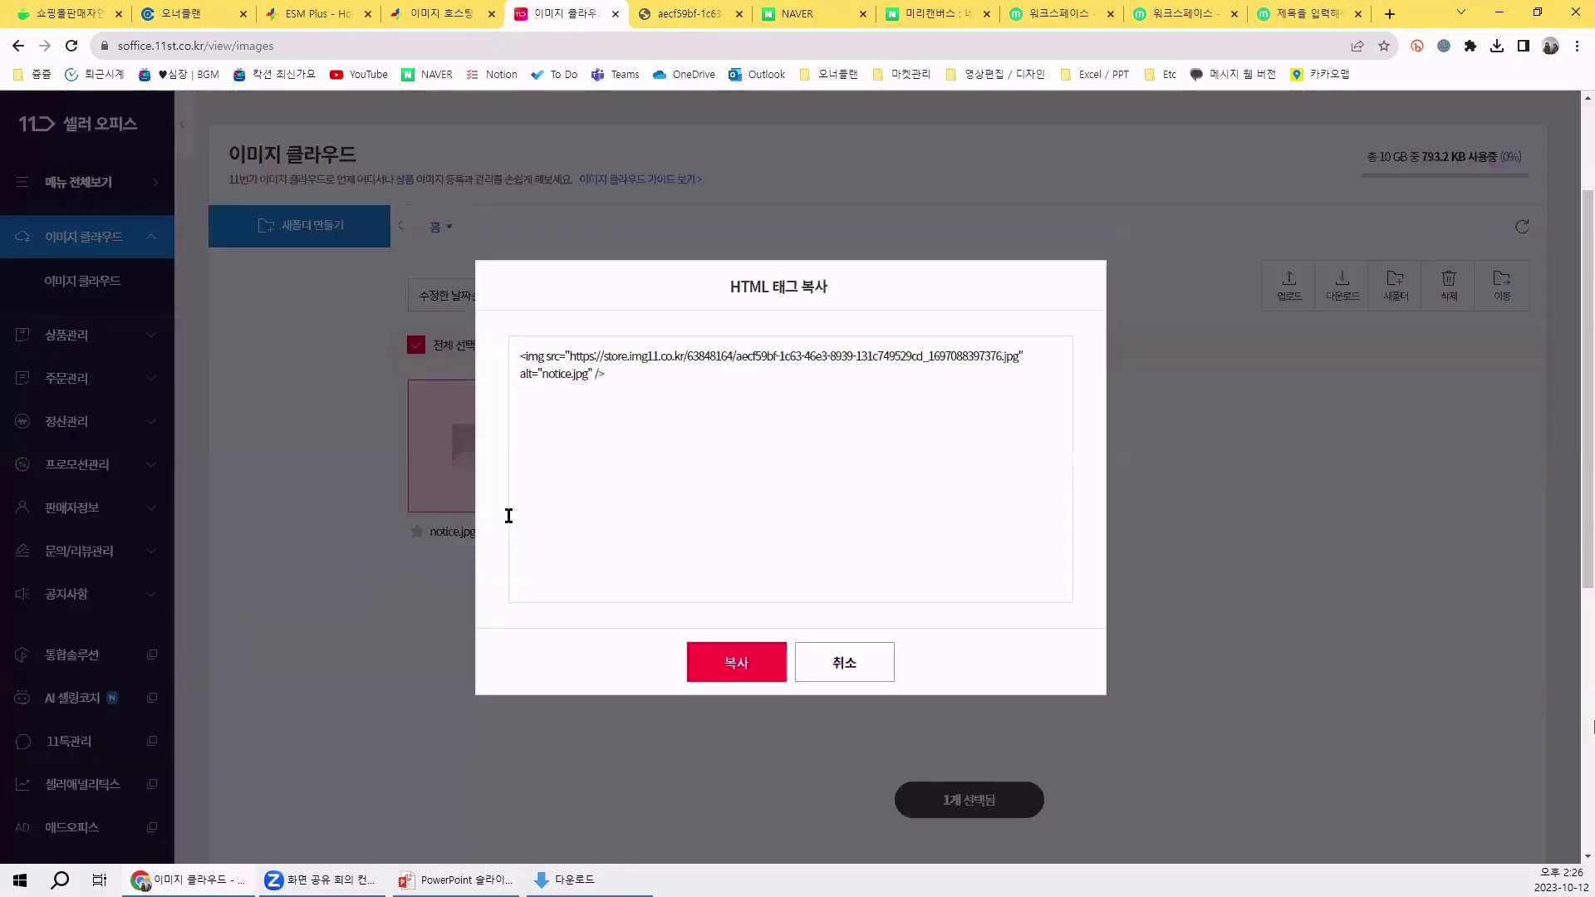
click(876, 544)
drag(517, 357, 1043, 387)
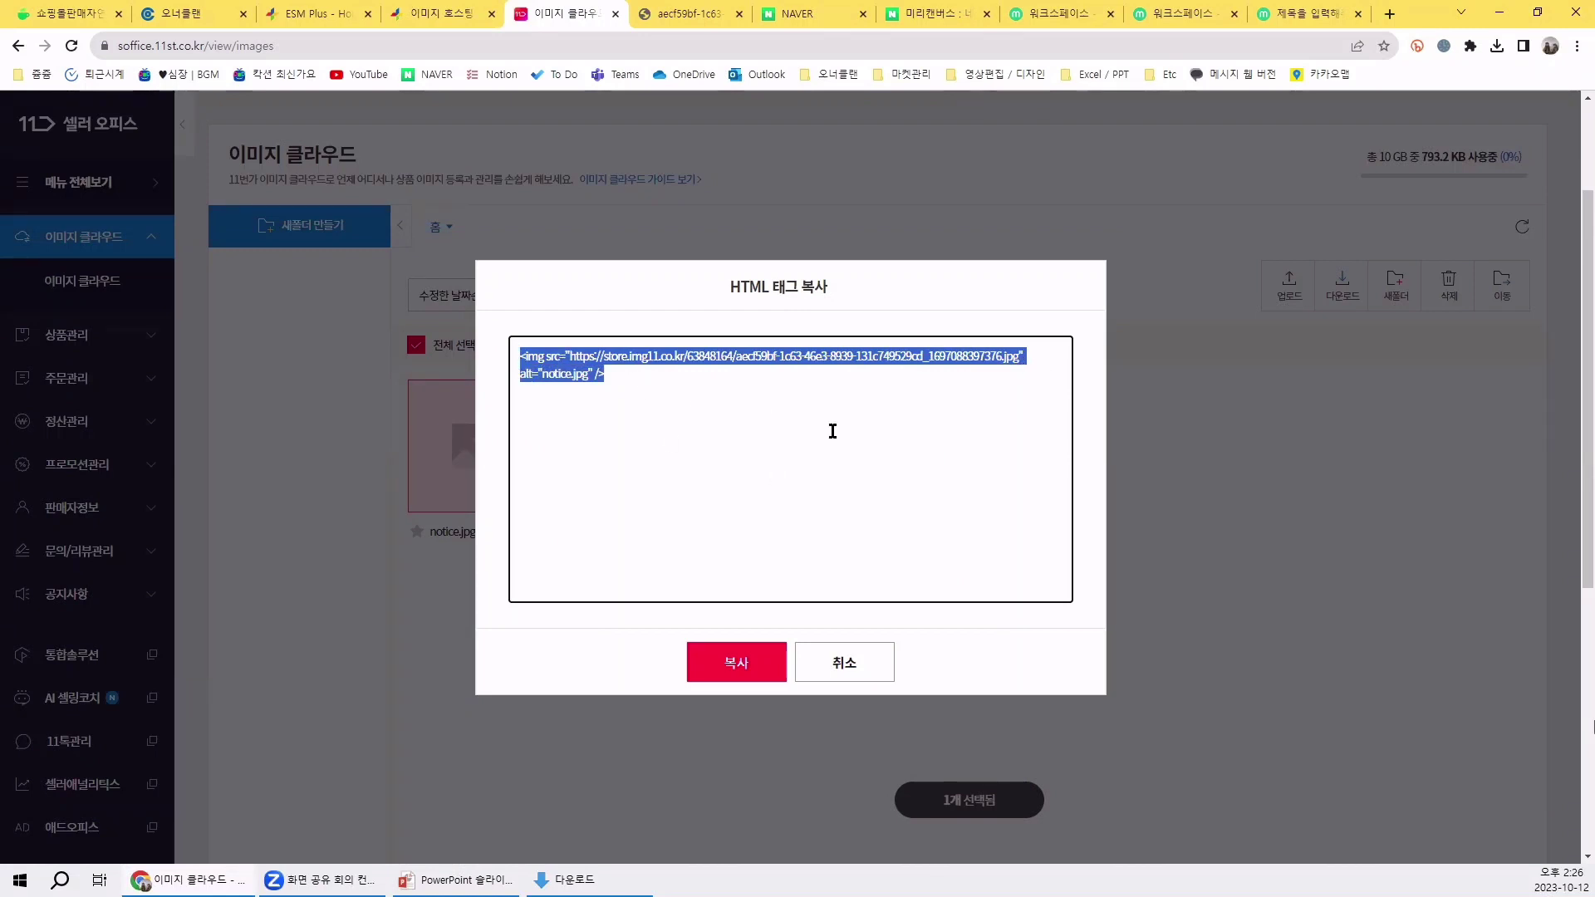
click(862, 667)
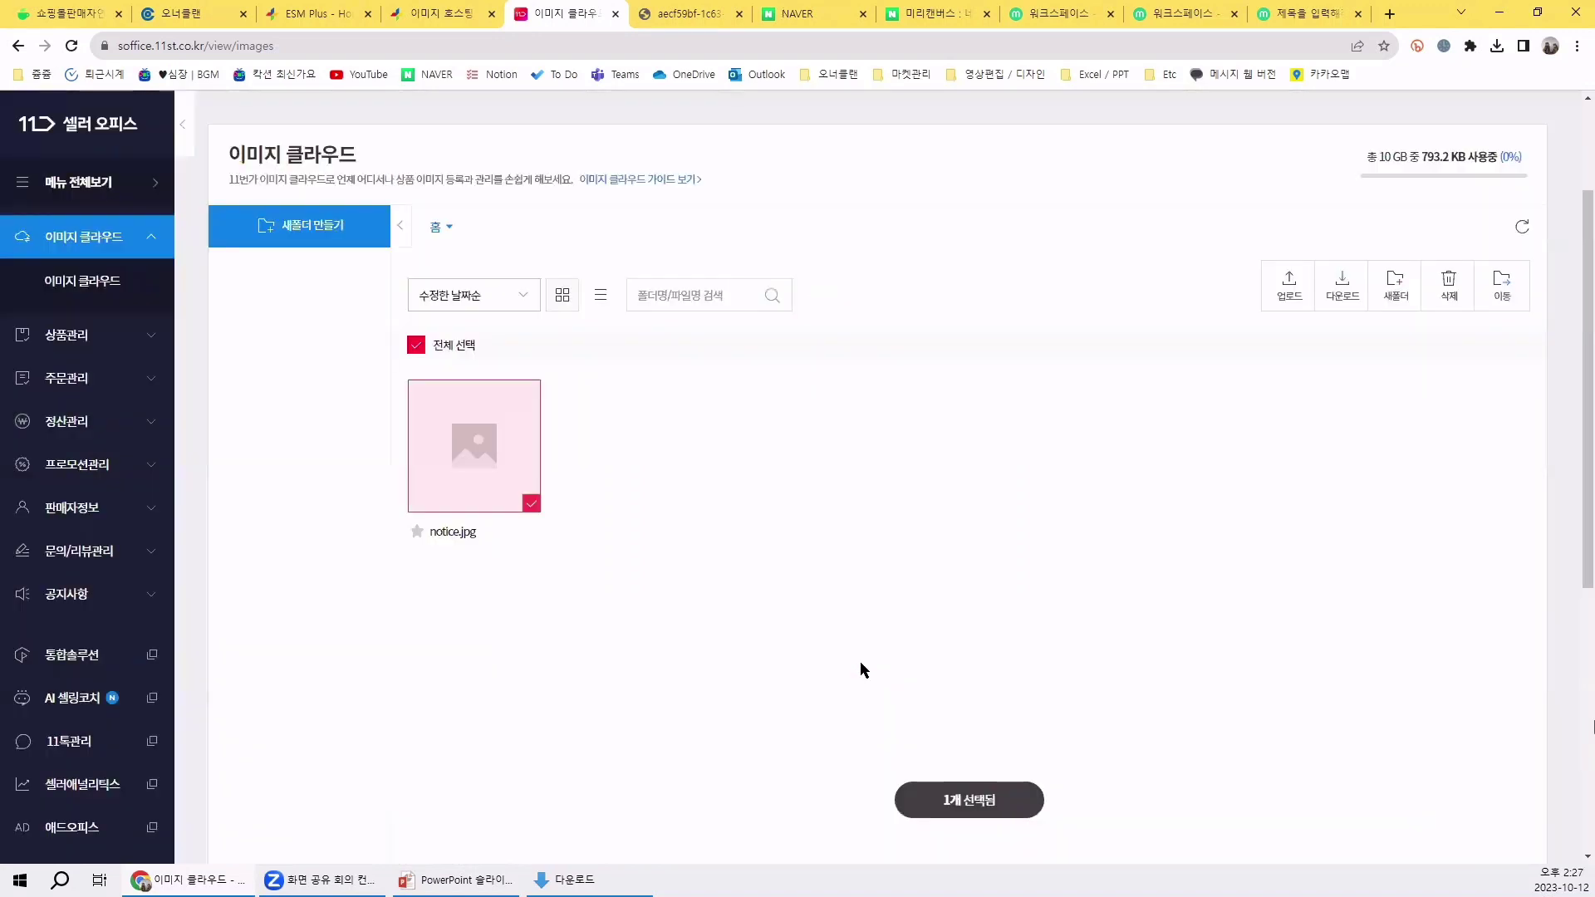
- Go to 상품조회/수정 and open the first listed product, the 오미자플러스 tea, for editing
click(103, 343)
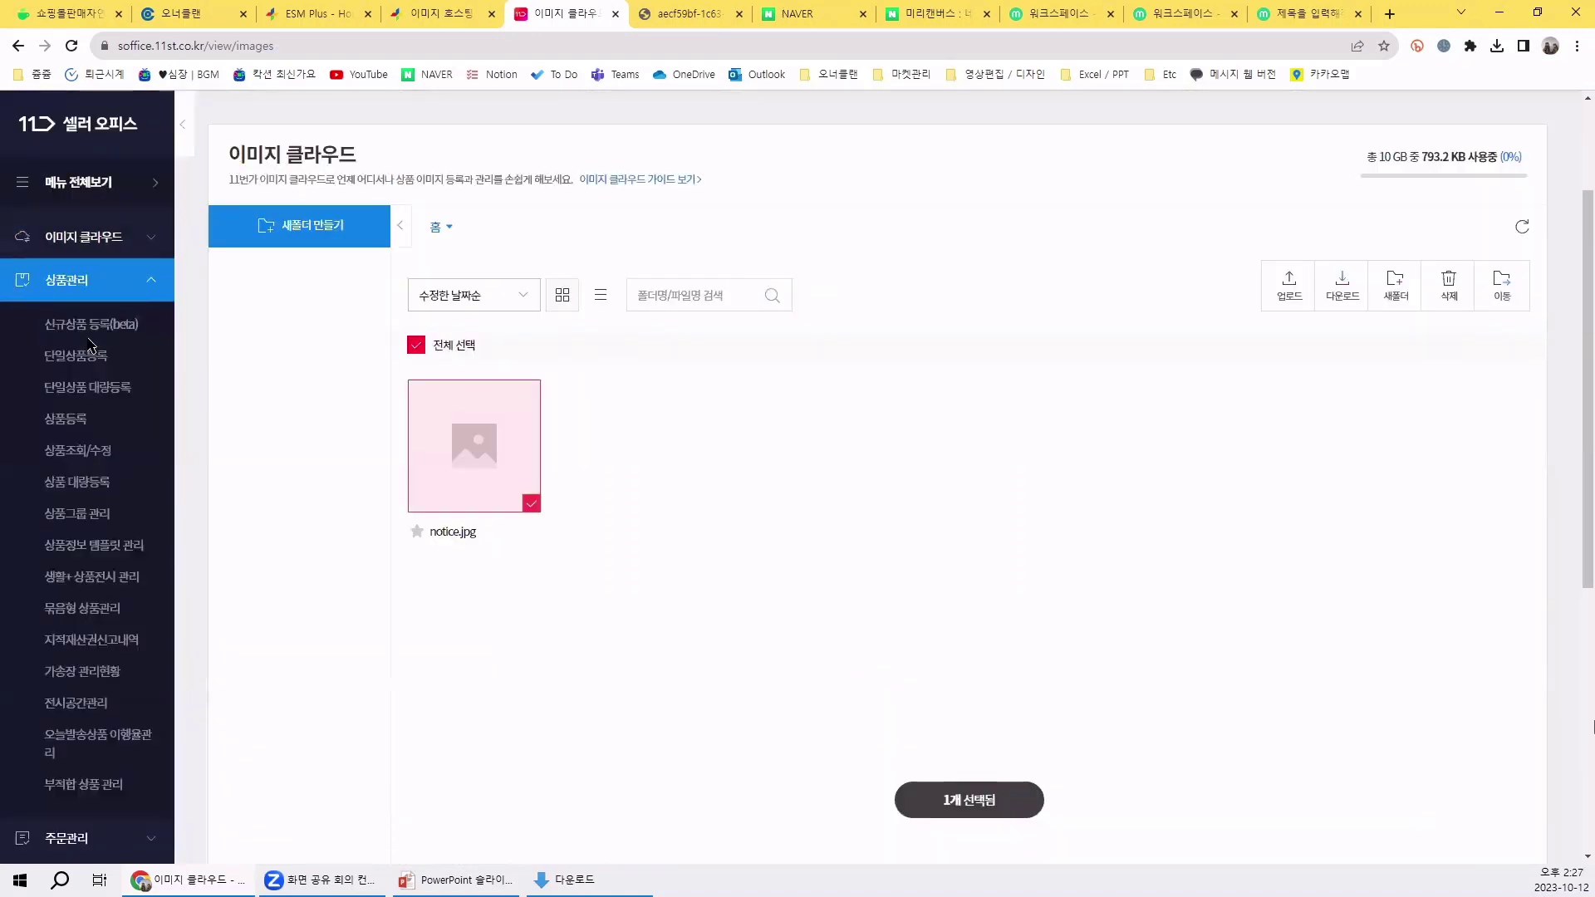
click(71, 453)
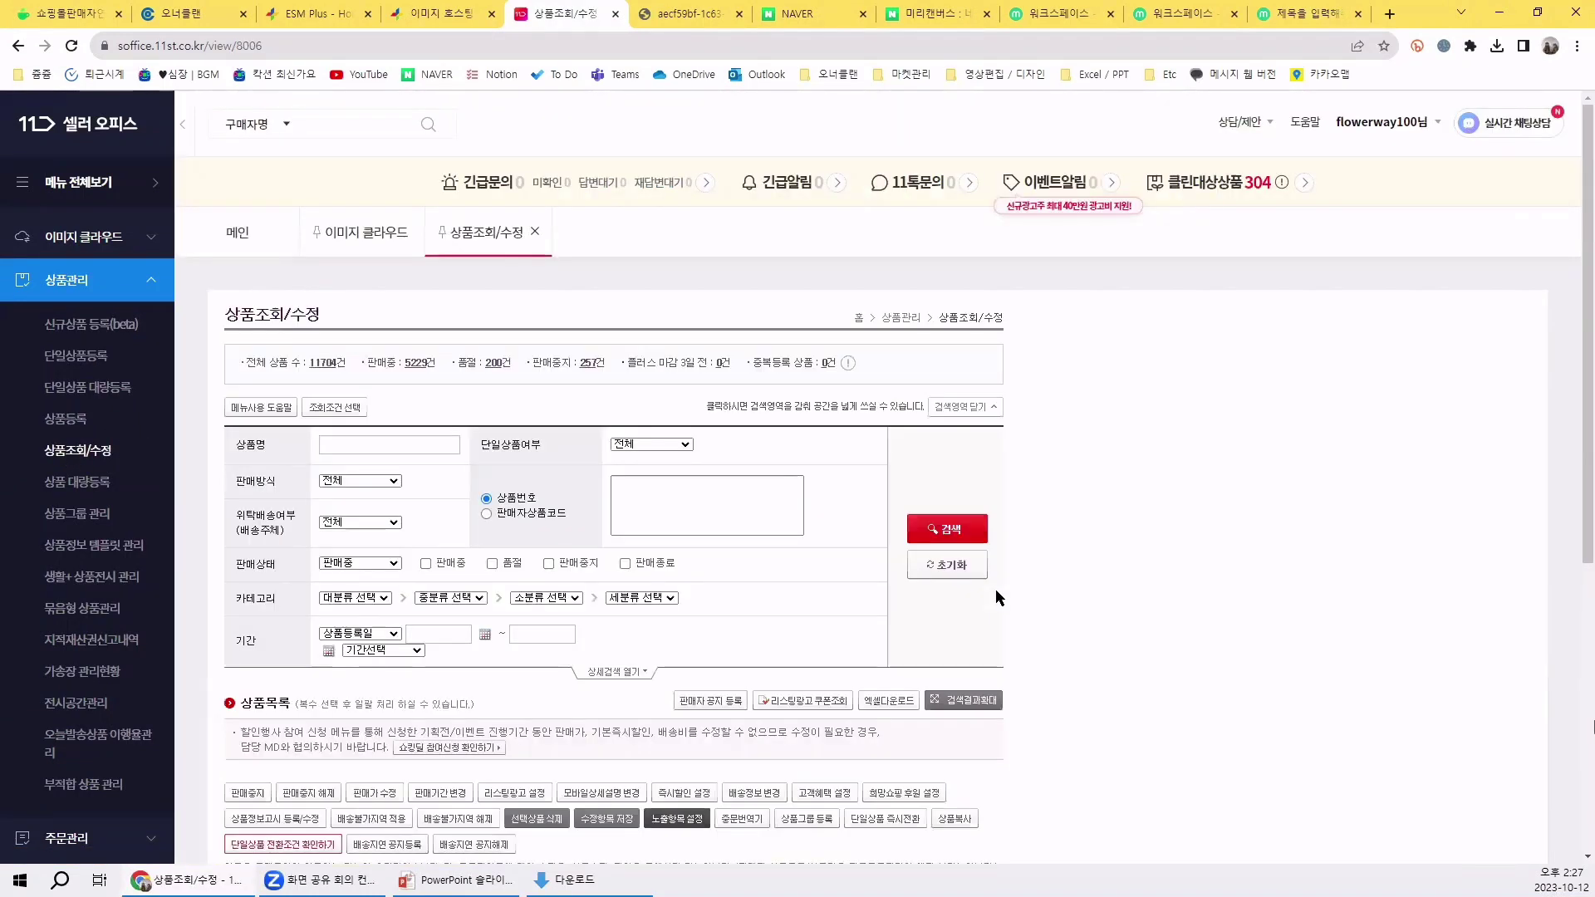
scroll(1291, 610, down, 2)
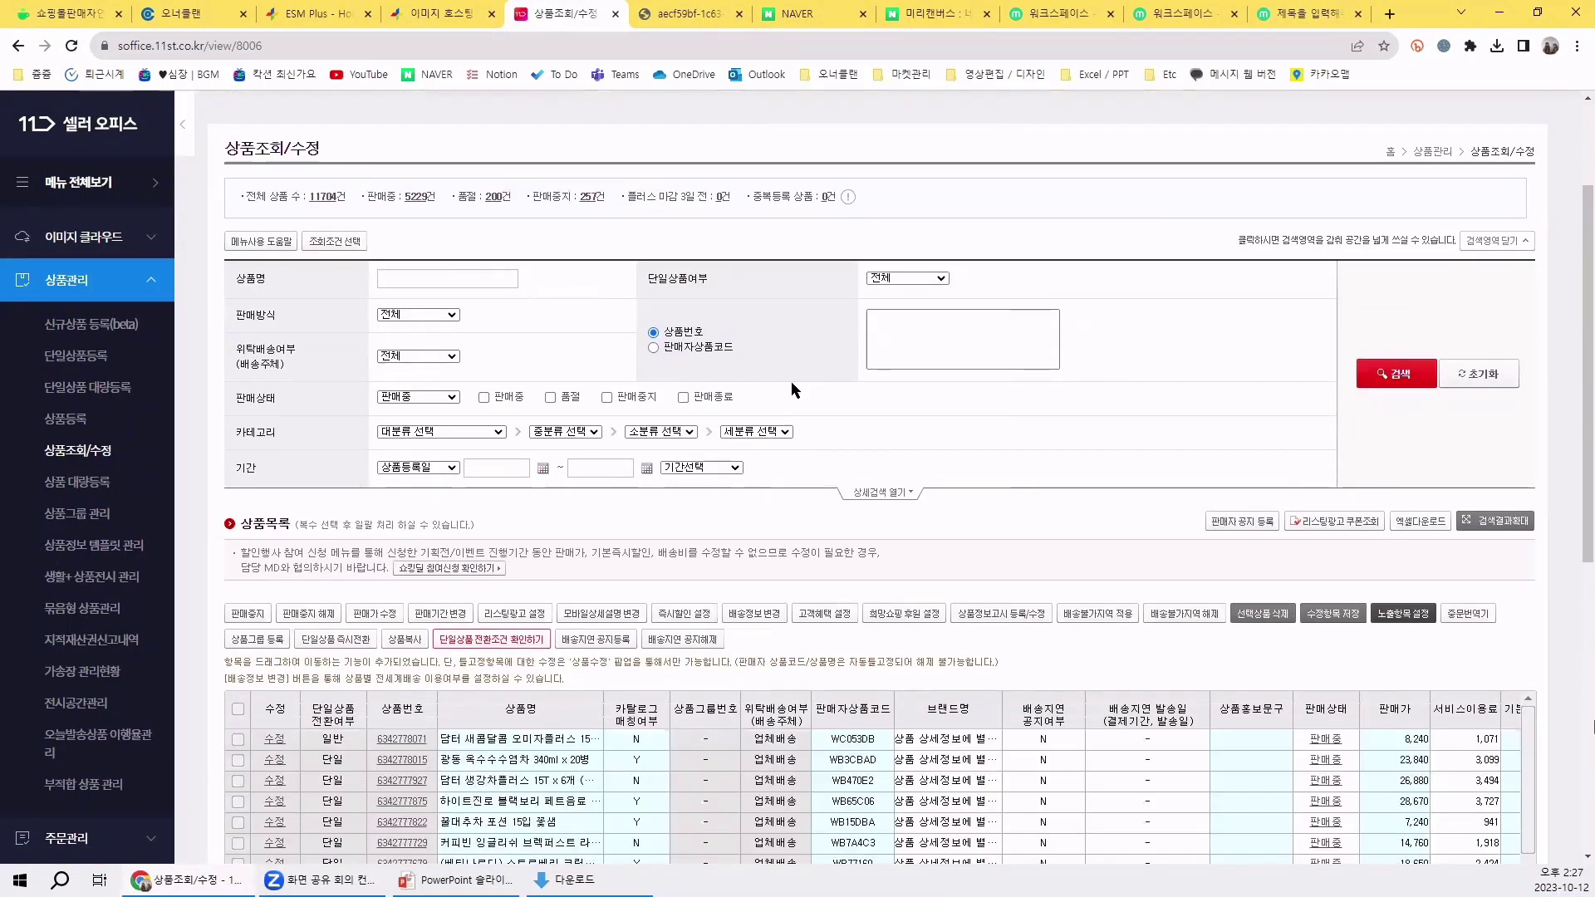
scroll(791, 382, down, 2)
click(274, 573)
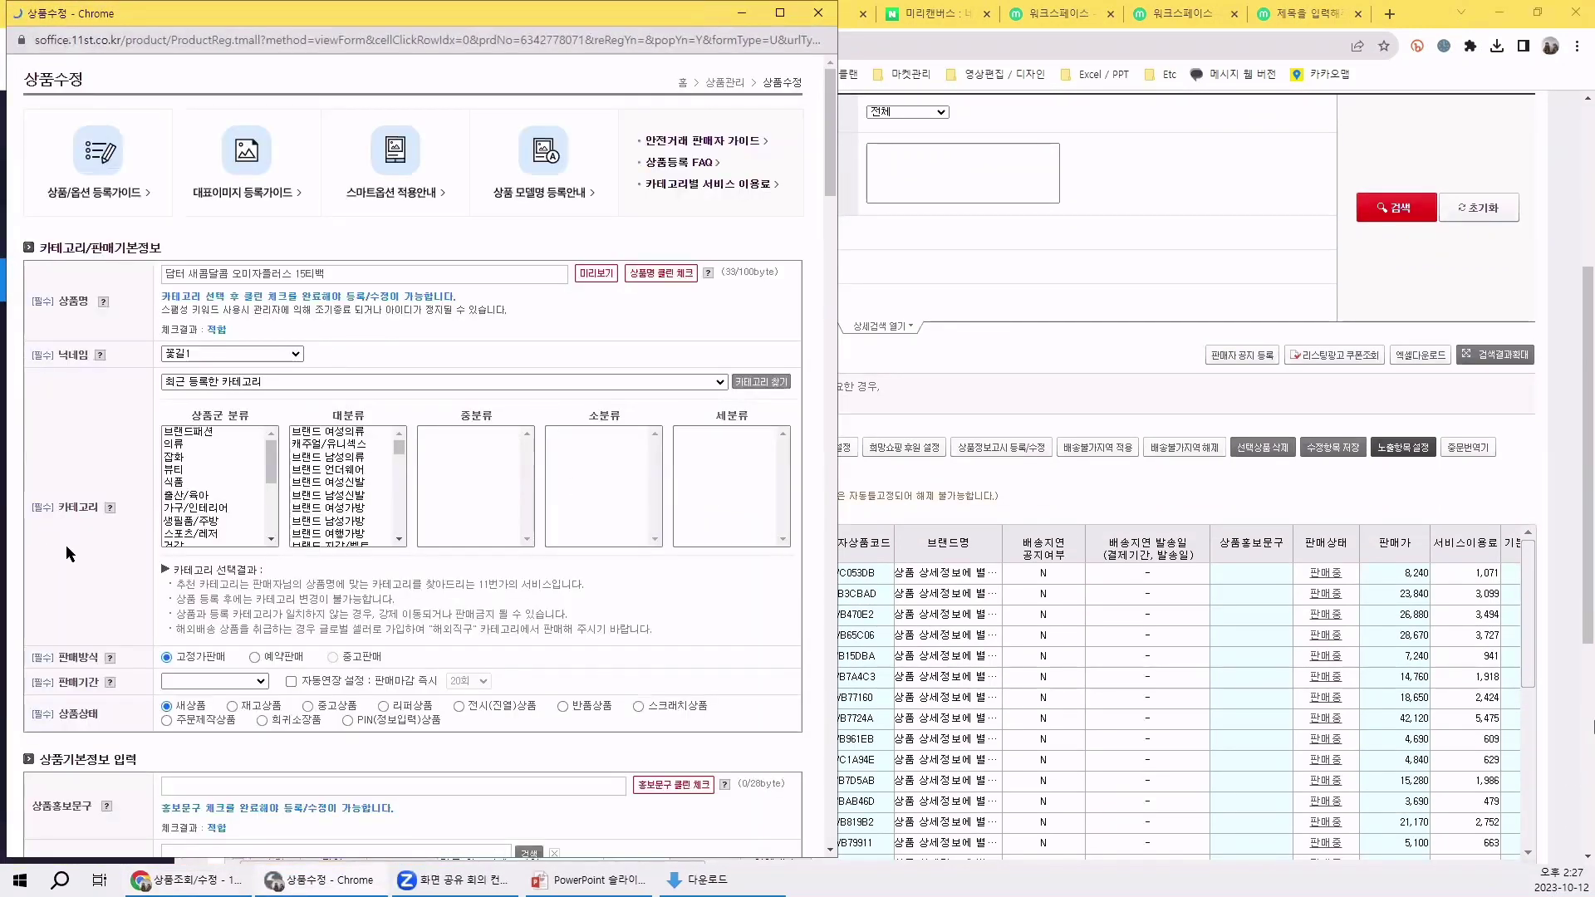
- Examine the product's 상세설명 HTML code and highlight the 101.jpg notice img tag at its beginning
scroll(66, 545, down, 20)
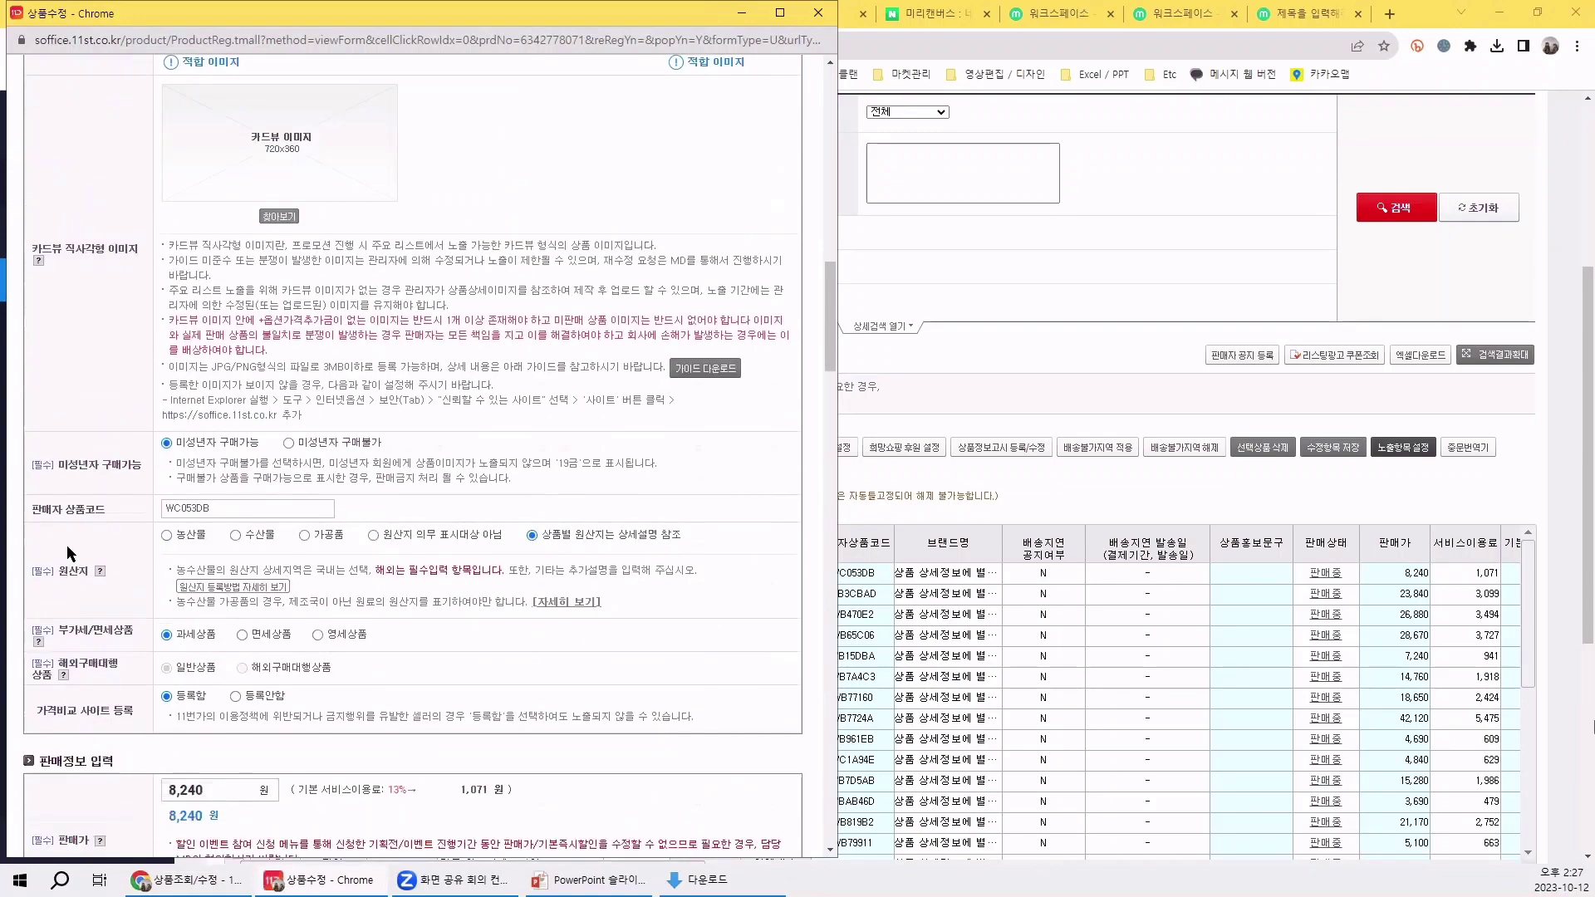
scroll(67, 545, down, 6)
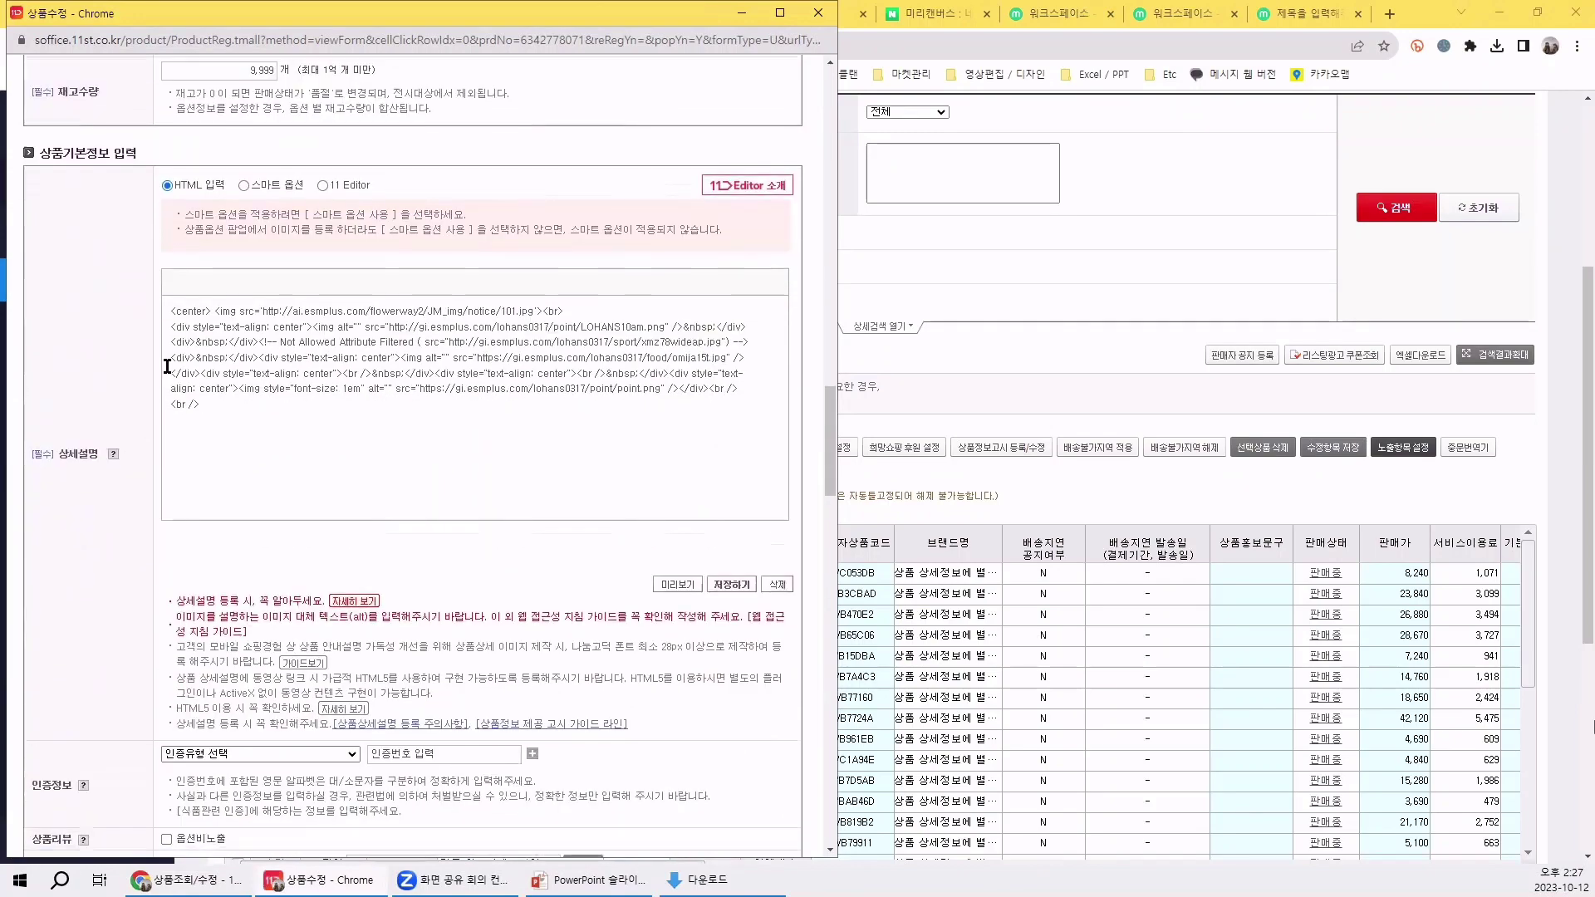
drag(330, 437, 148, 320)
click(534, 313)
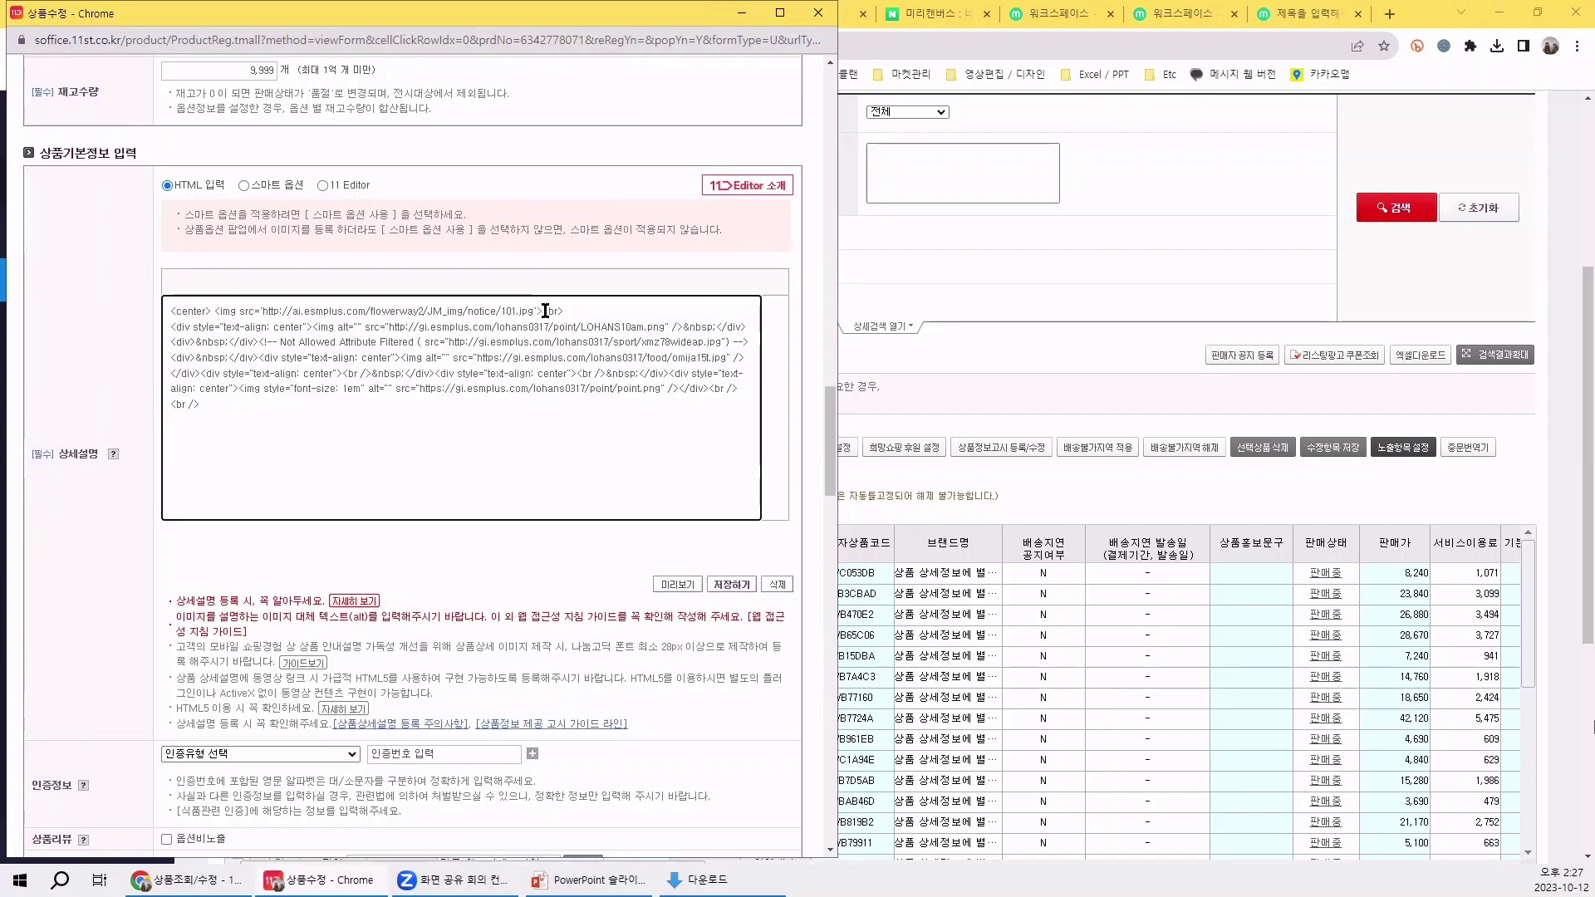
drag(541, 312, 213, 311)
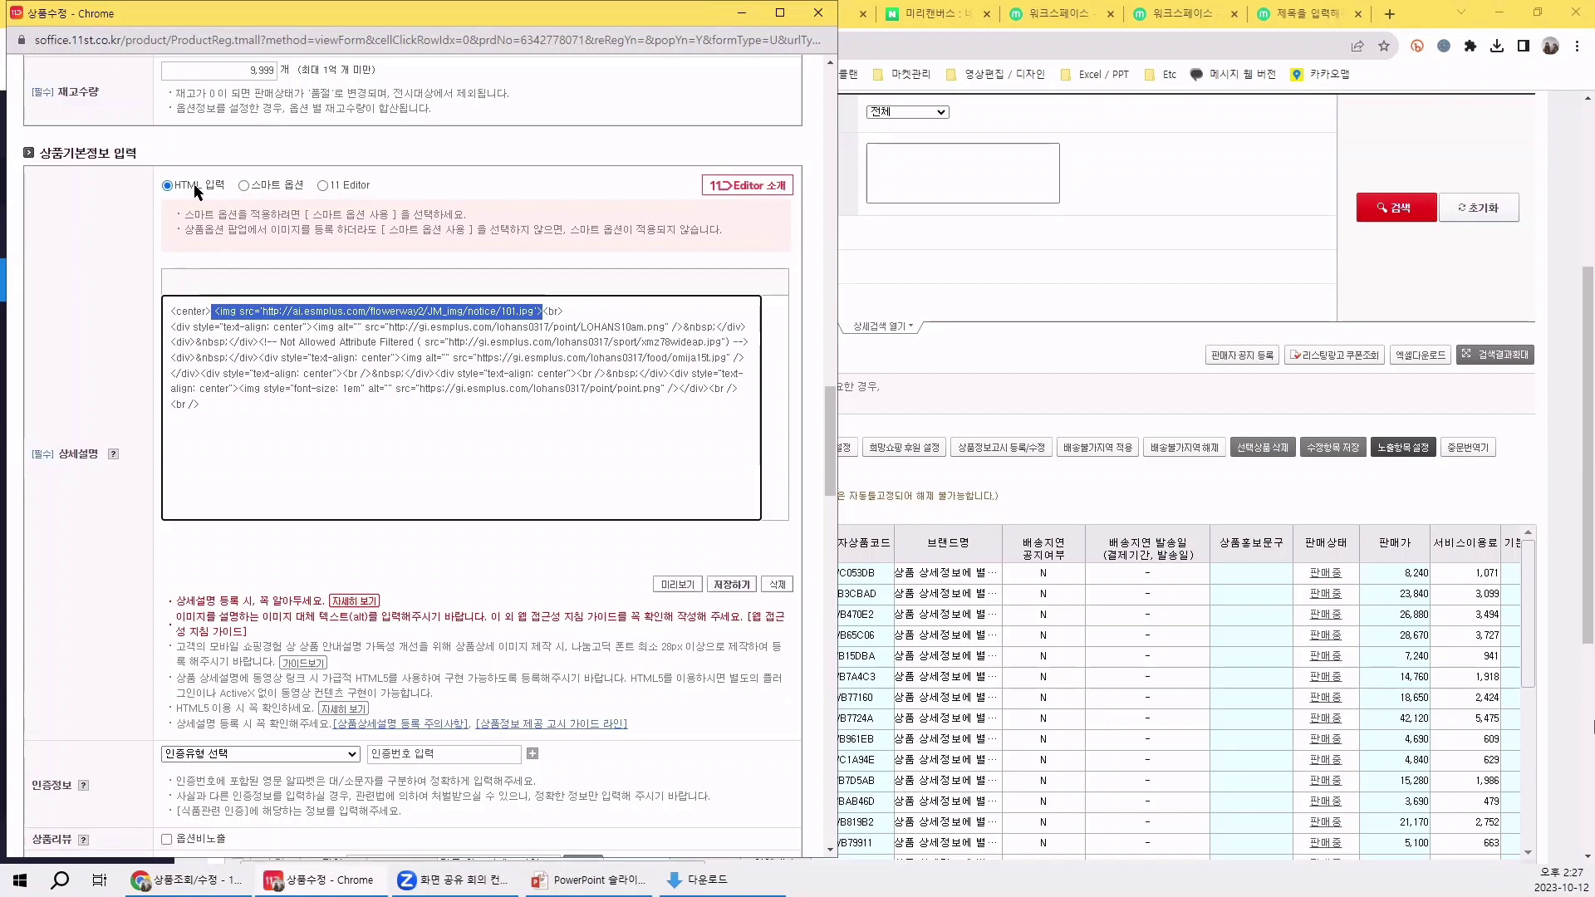
click(252, 347)
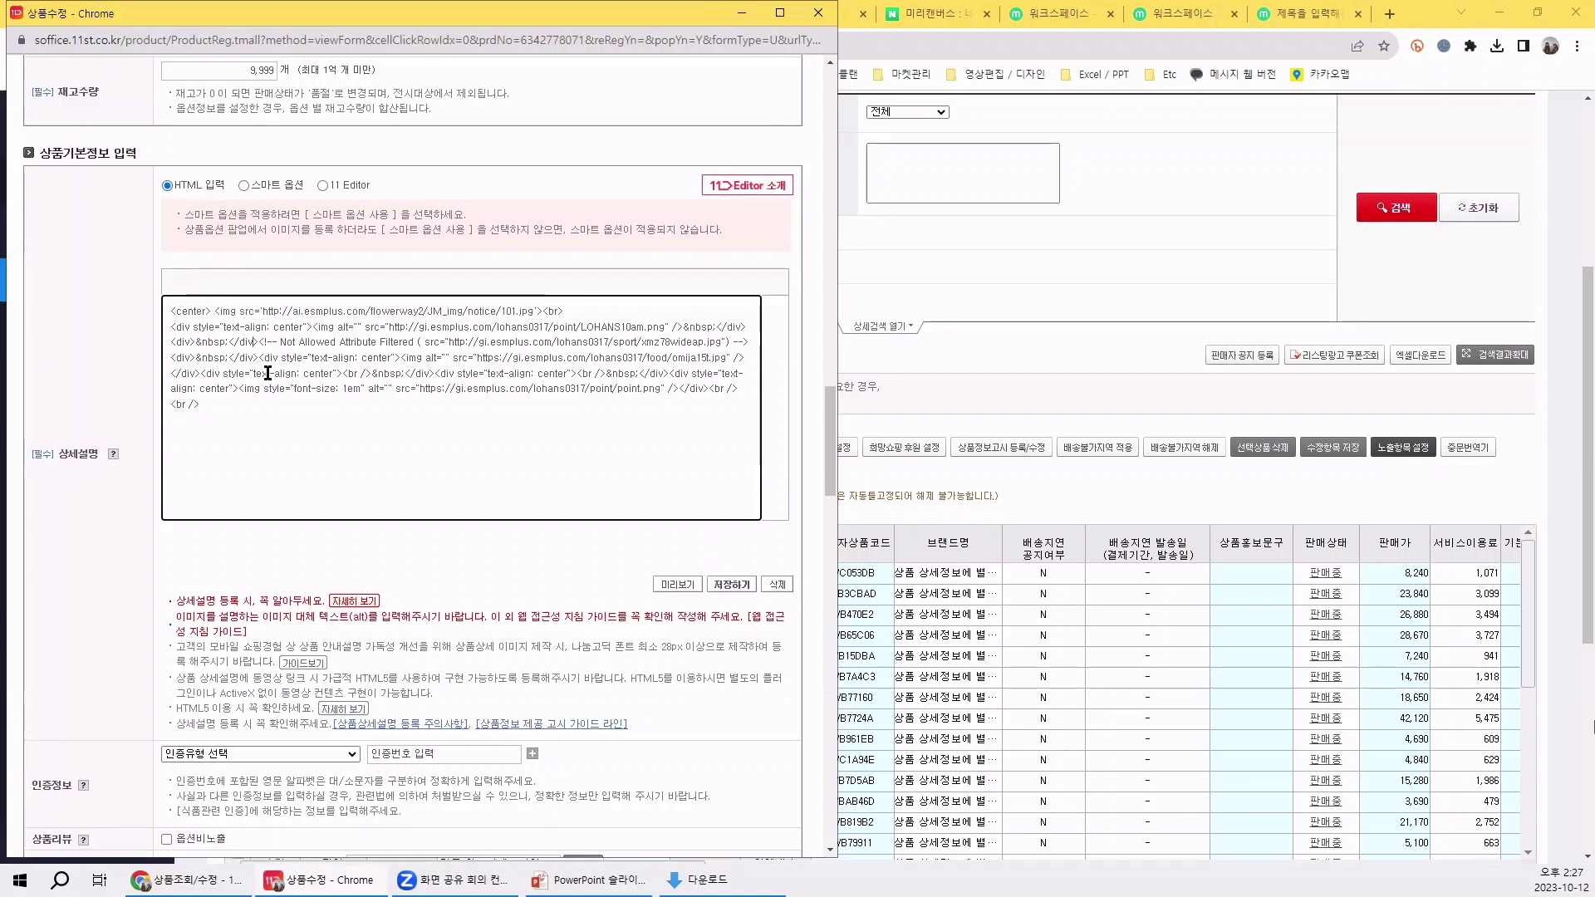
key(ctrl+a)
click(547, 446)
- Preview the product's detail page from the notice image down to the delivery information, closing the preview at the end
click(678, 585)
scroll(462, 504, down, 3)
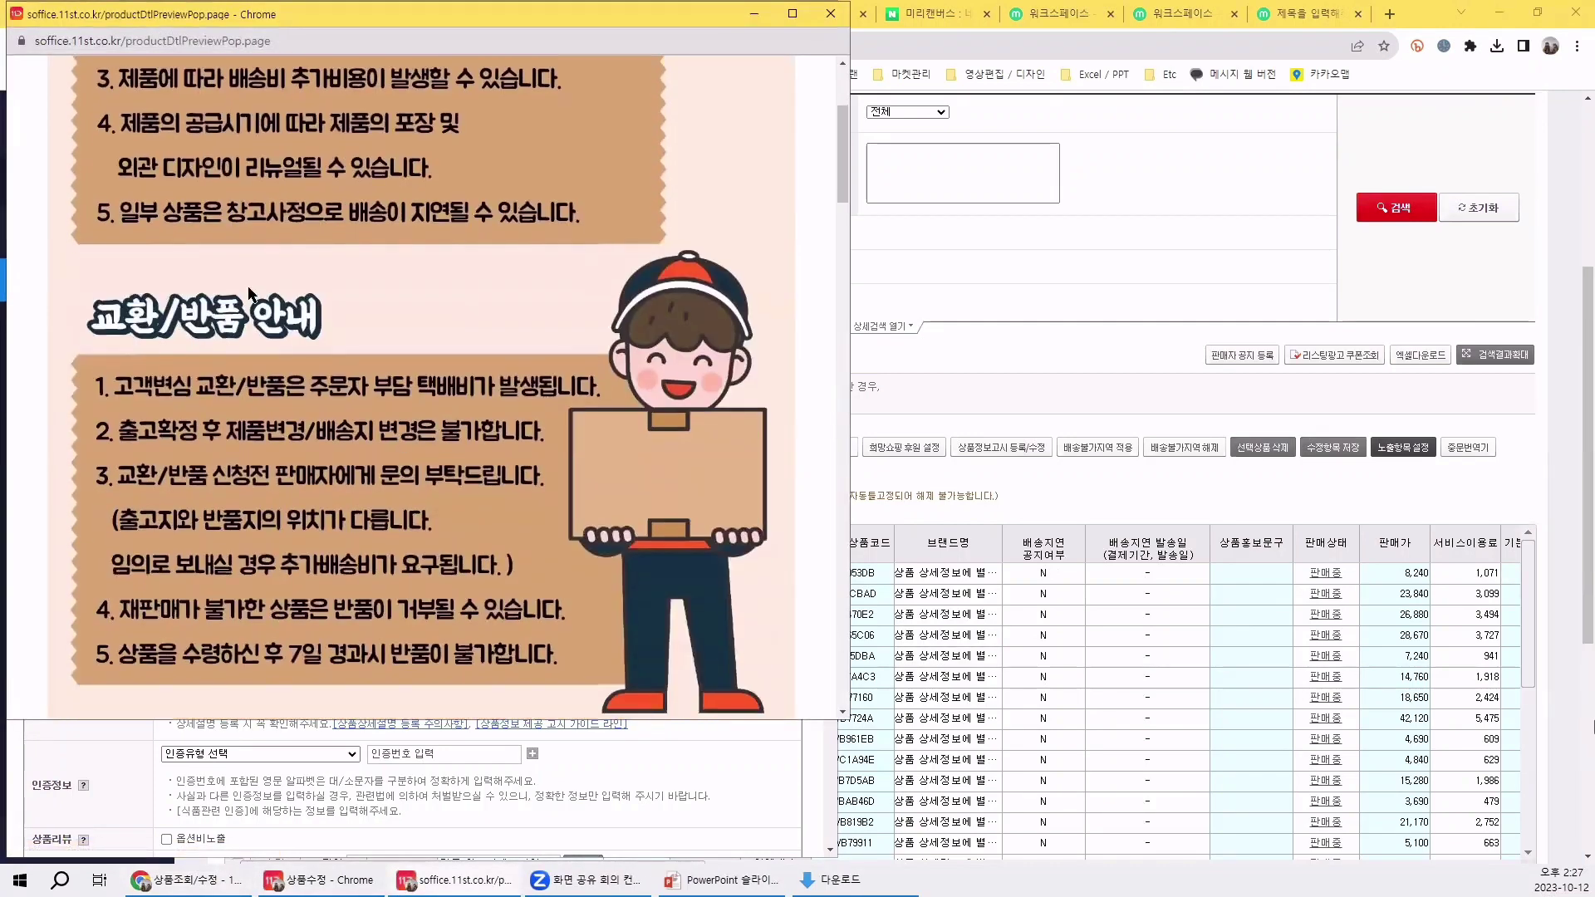
scroll(460, 499, down, 12)
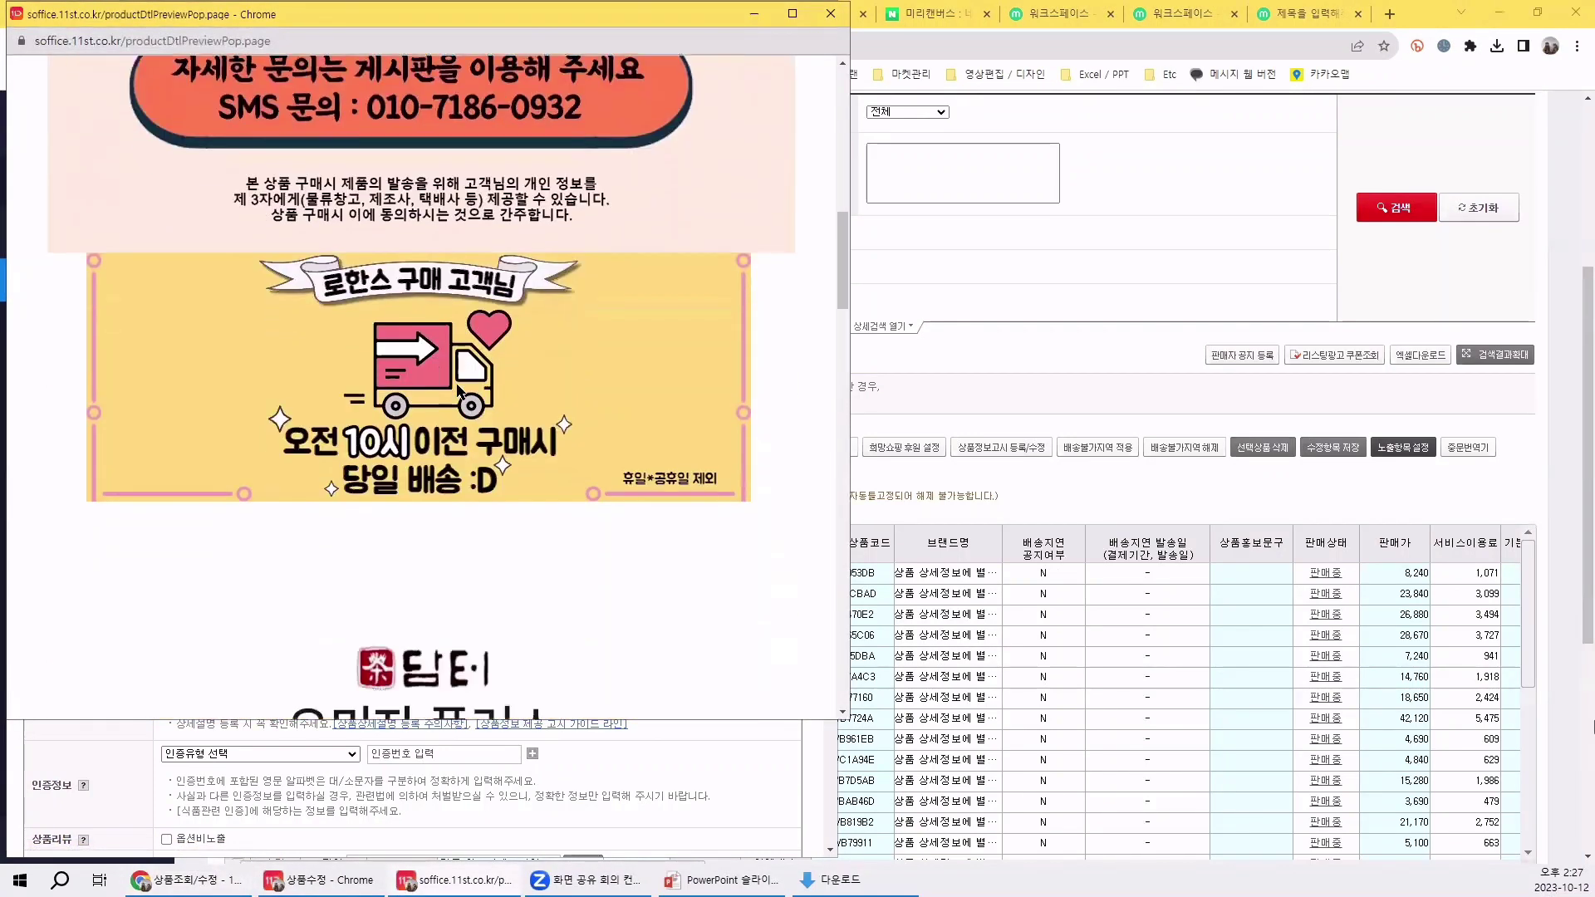
scroll(459, 391, down, 12)
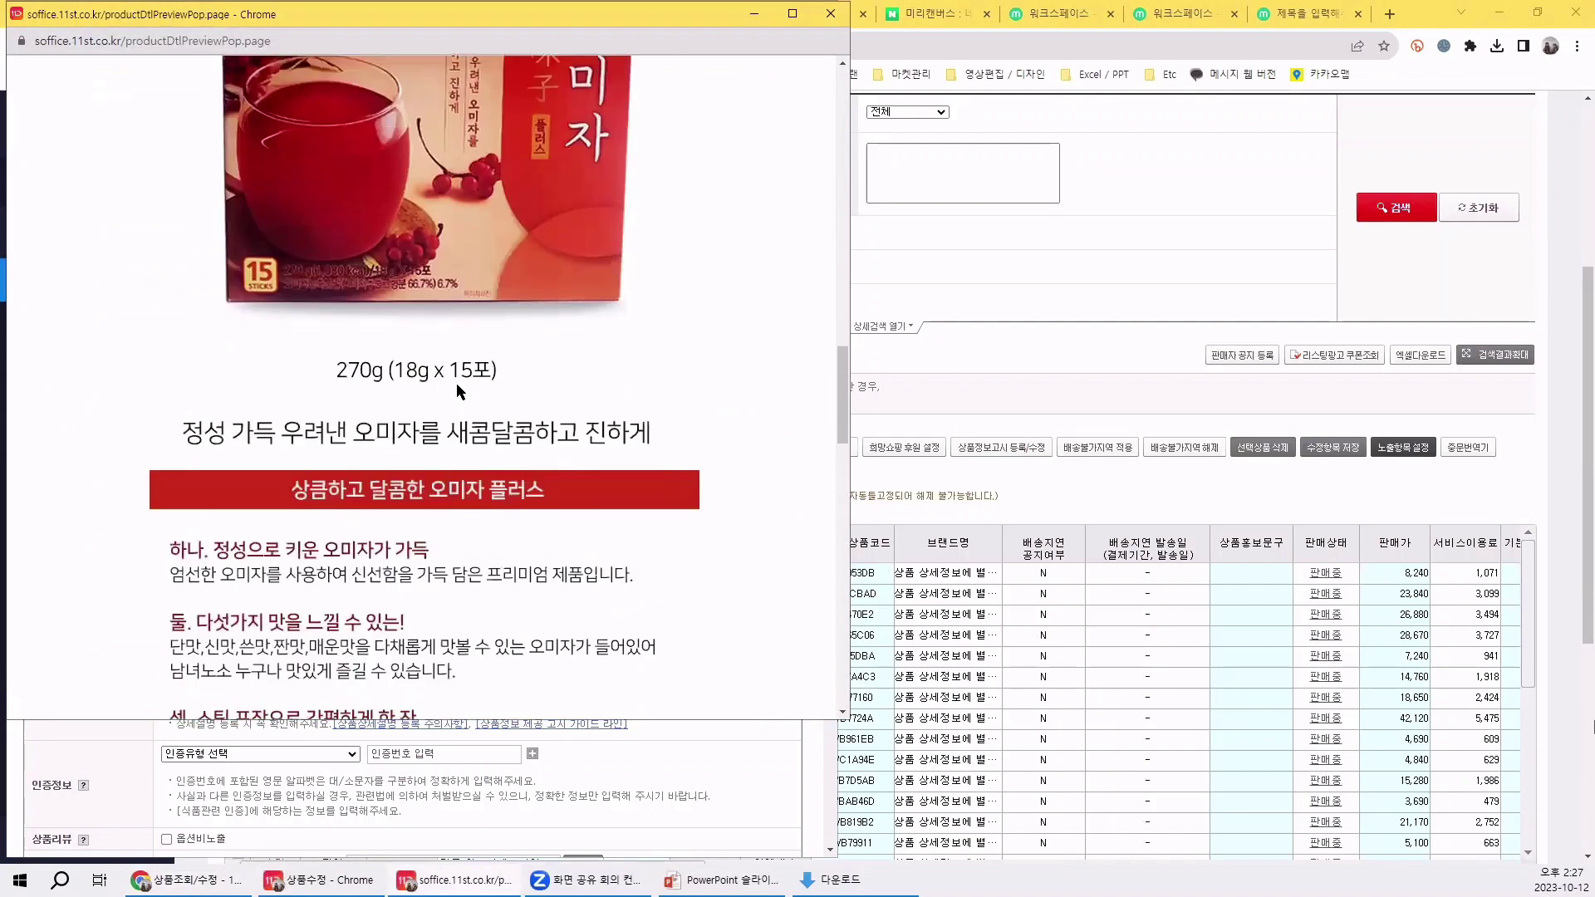
scroll(459, 390, down, 8)
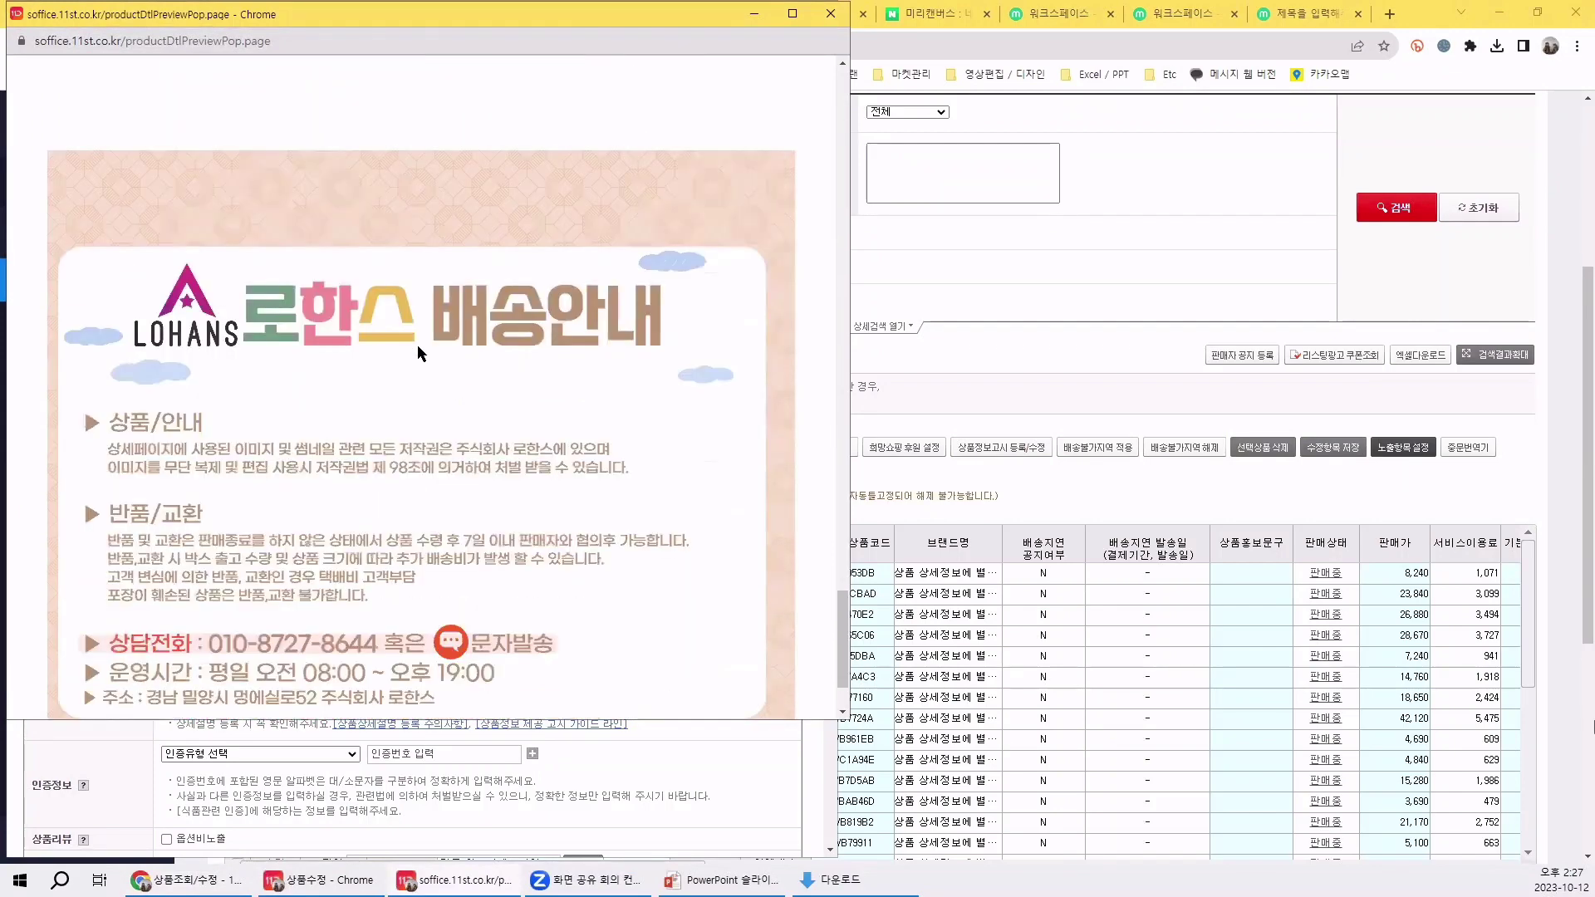
key(ctrl+w)
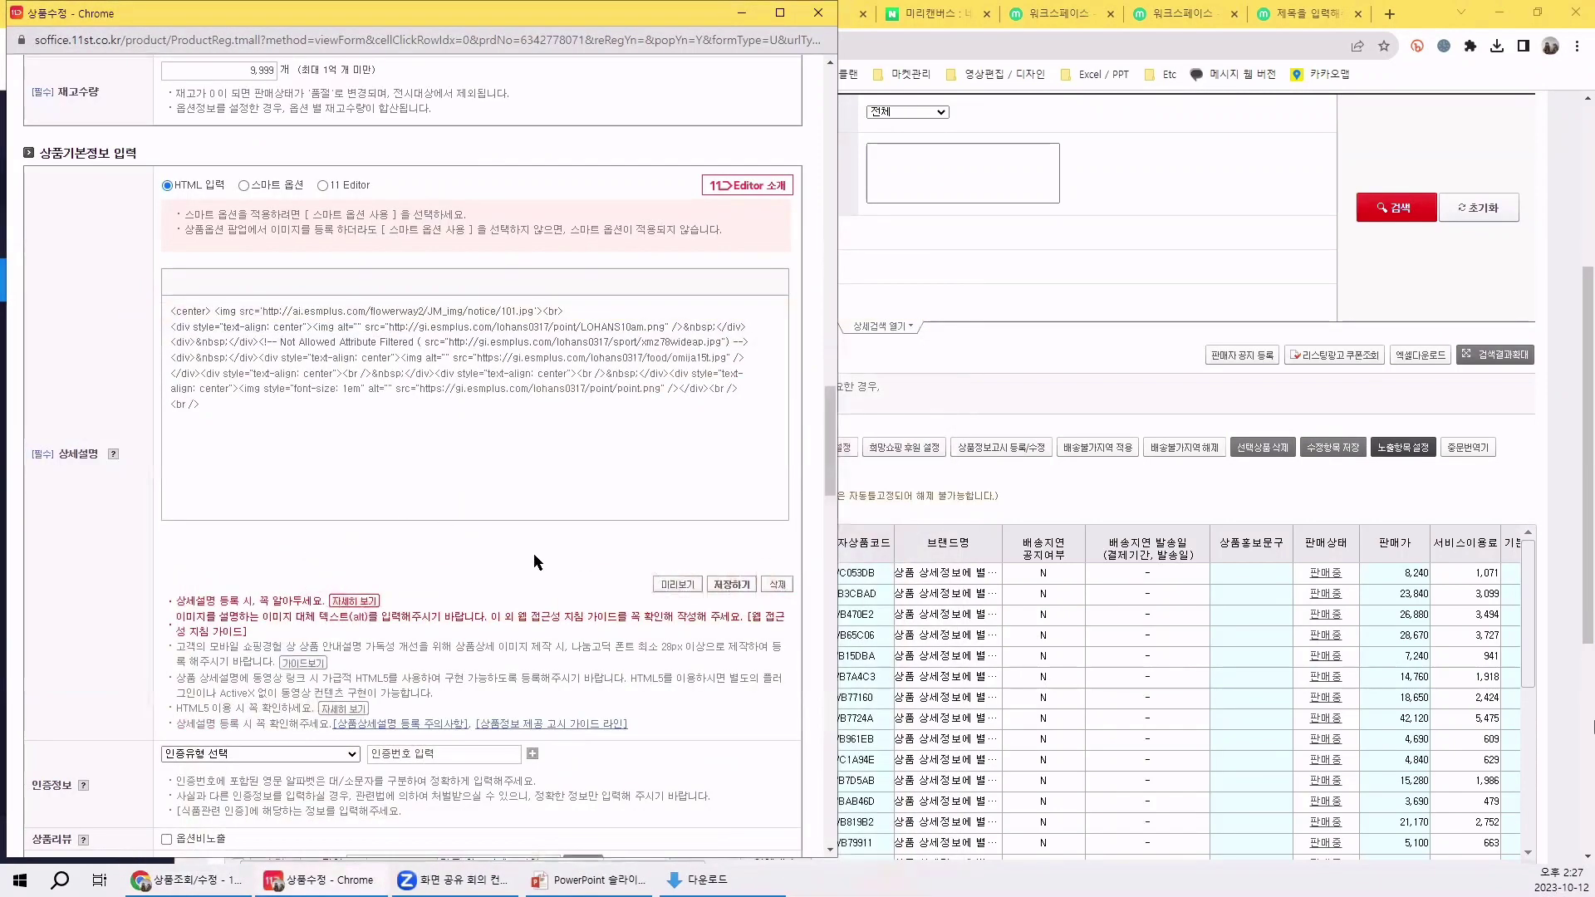
- Return to the product list, and switch to the PowerPoint slide show on 이미지 호스팅
click(1089, 356)
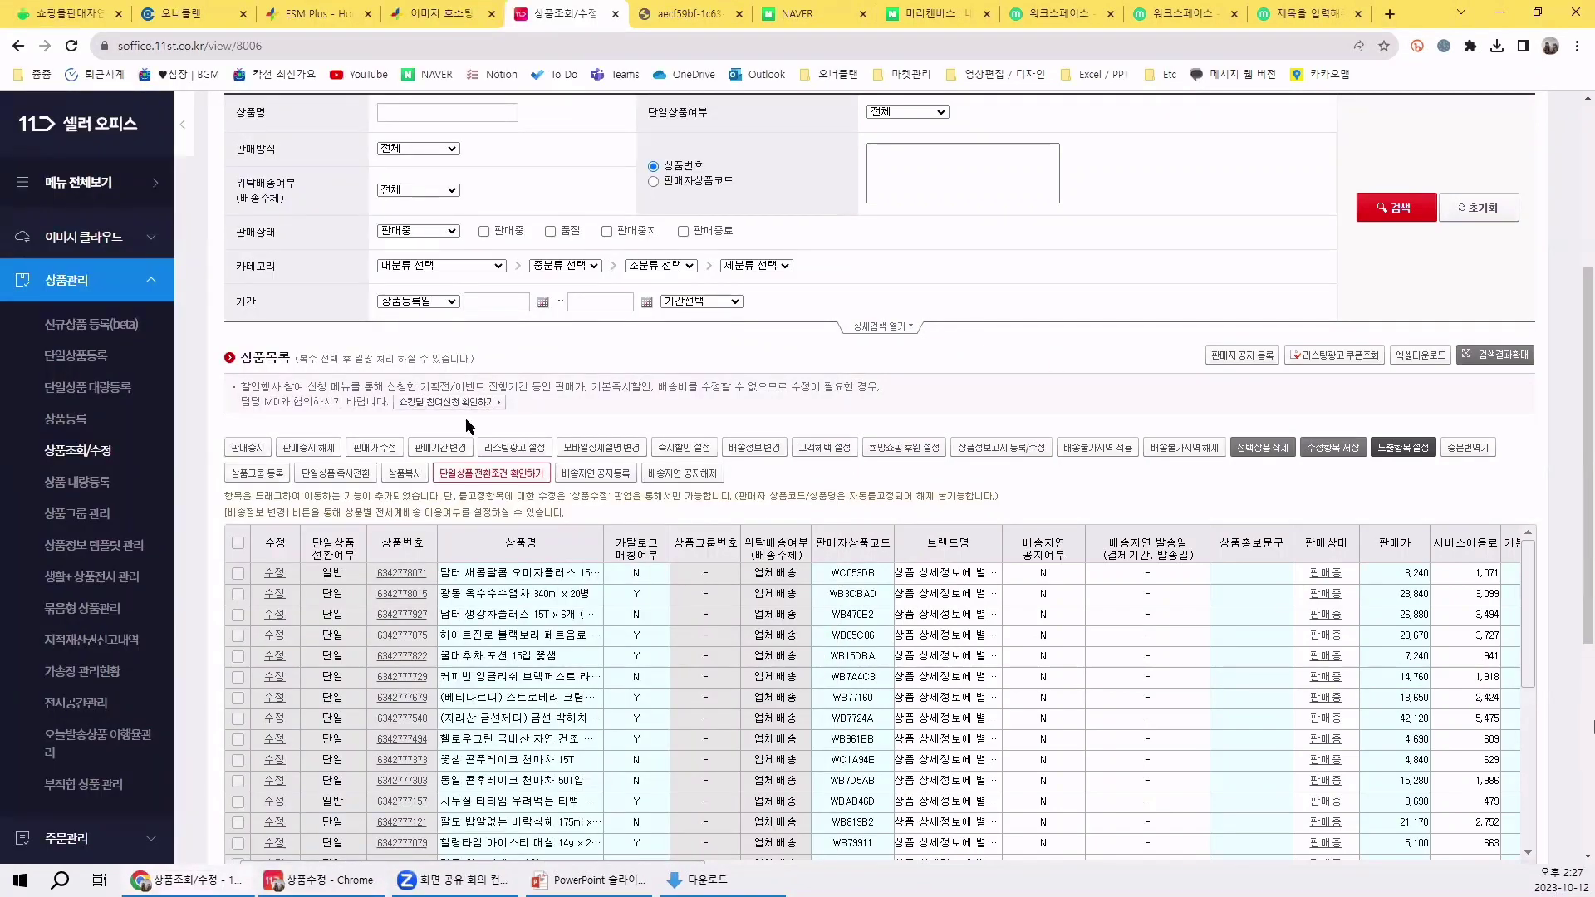
scroll(406, 420, up, 1)
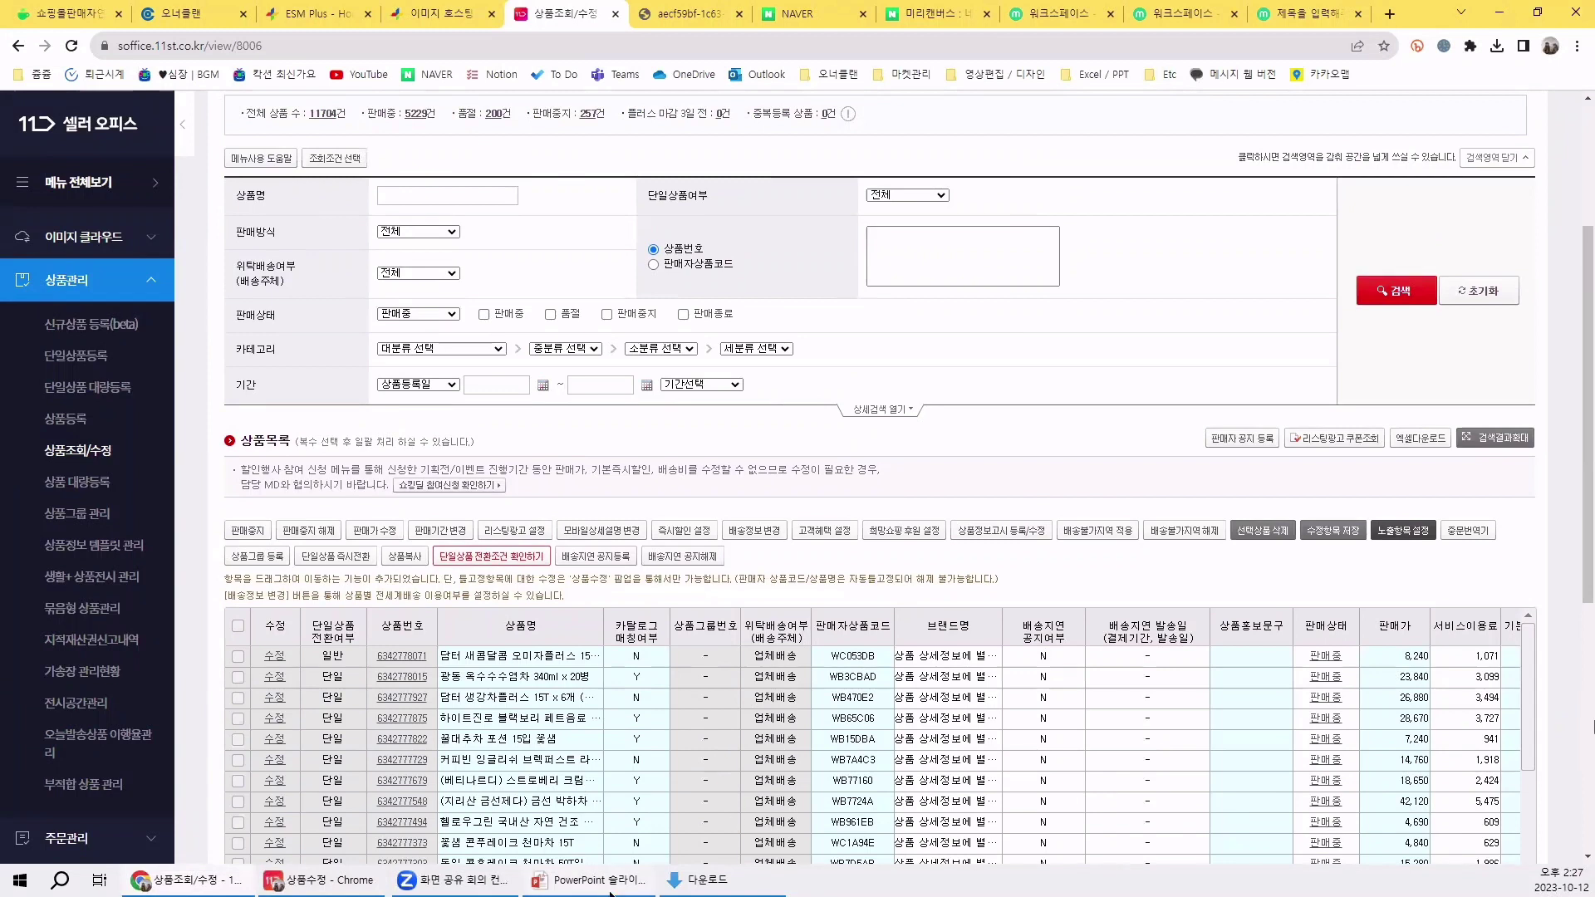
click(610, 891)
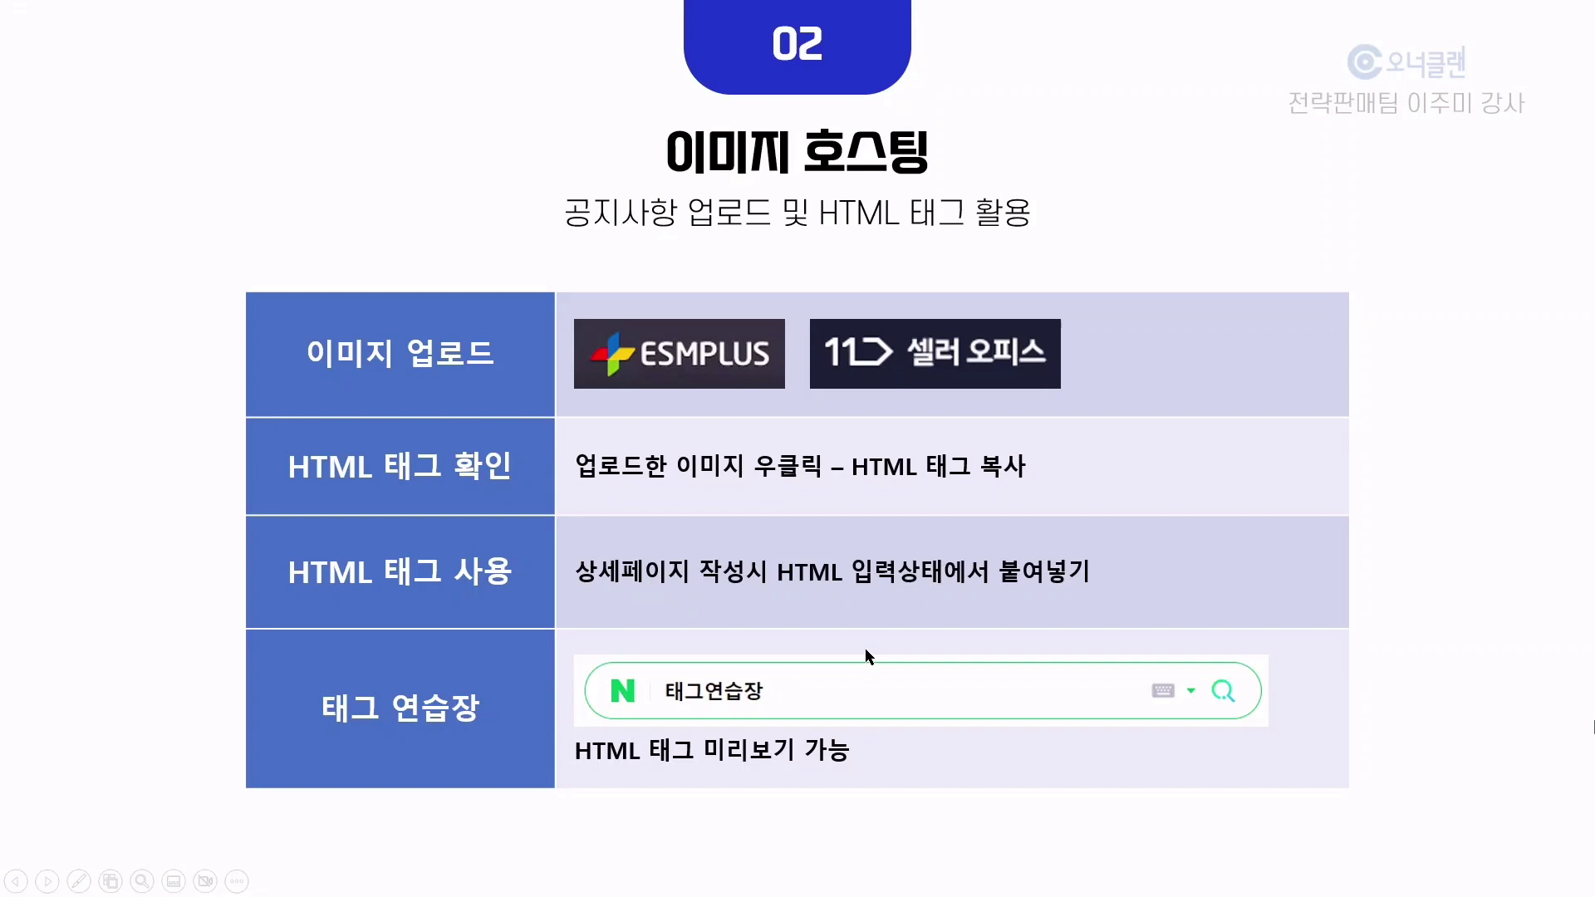
- Switch back to Chrome, search Naver for 태그연습장 in a new tab, and open the 태그코리아 result
key(super+Tab)
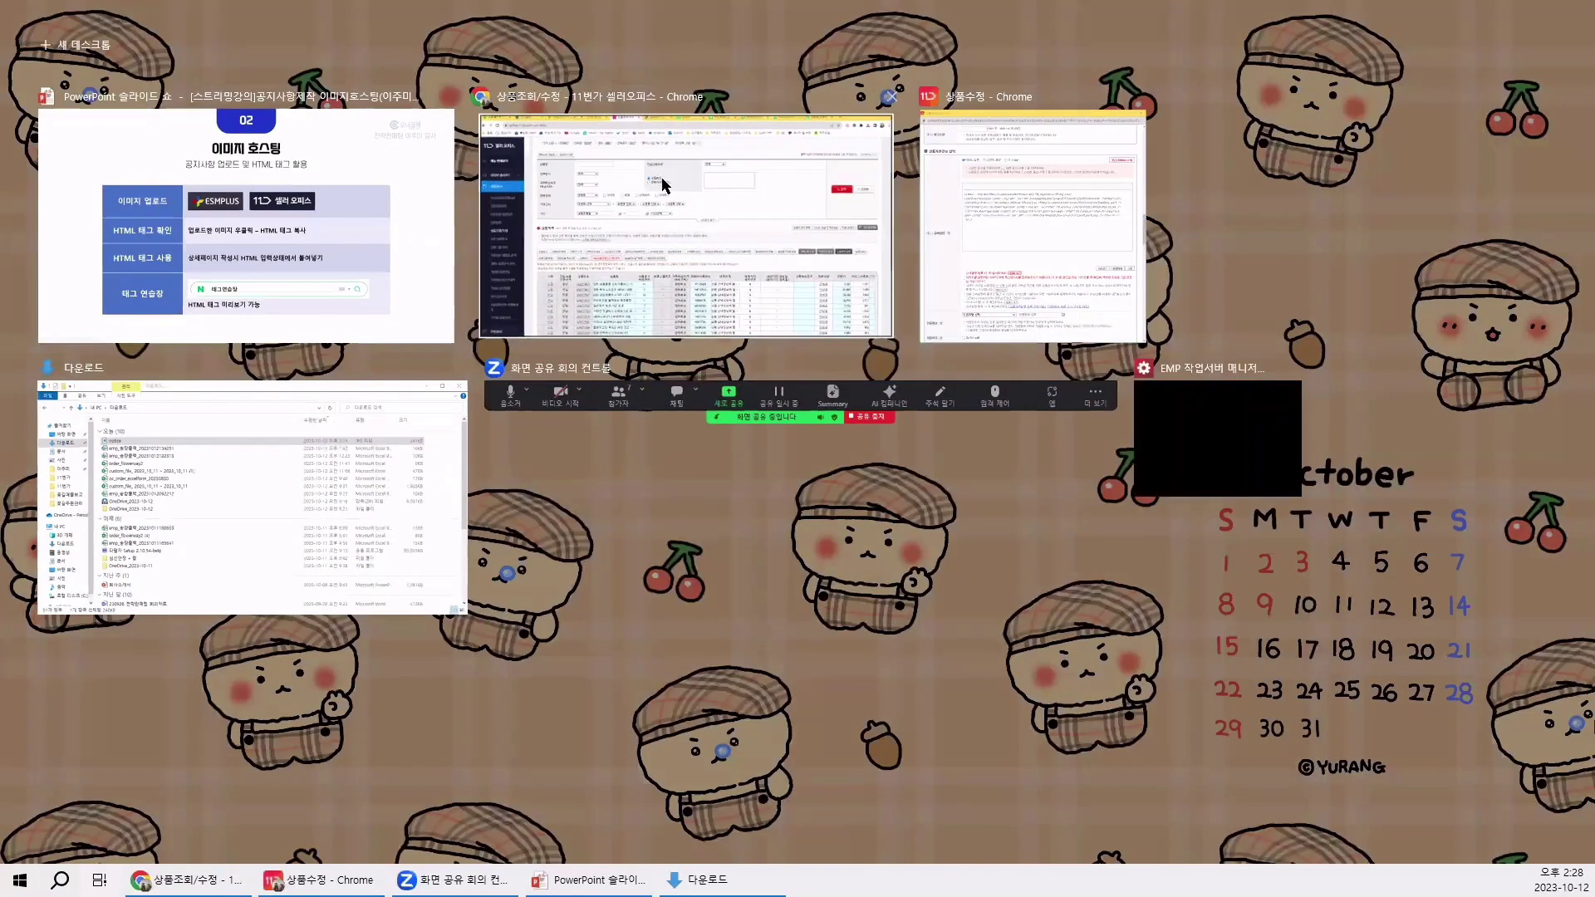
click(661, 177)
click(1346, 21)
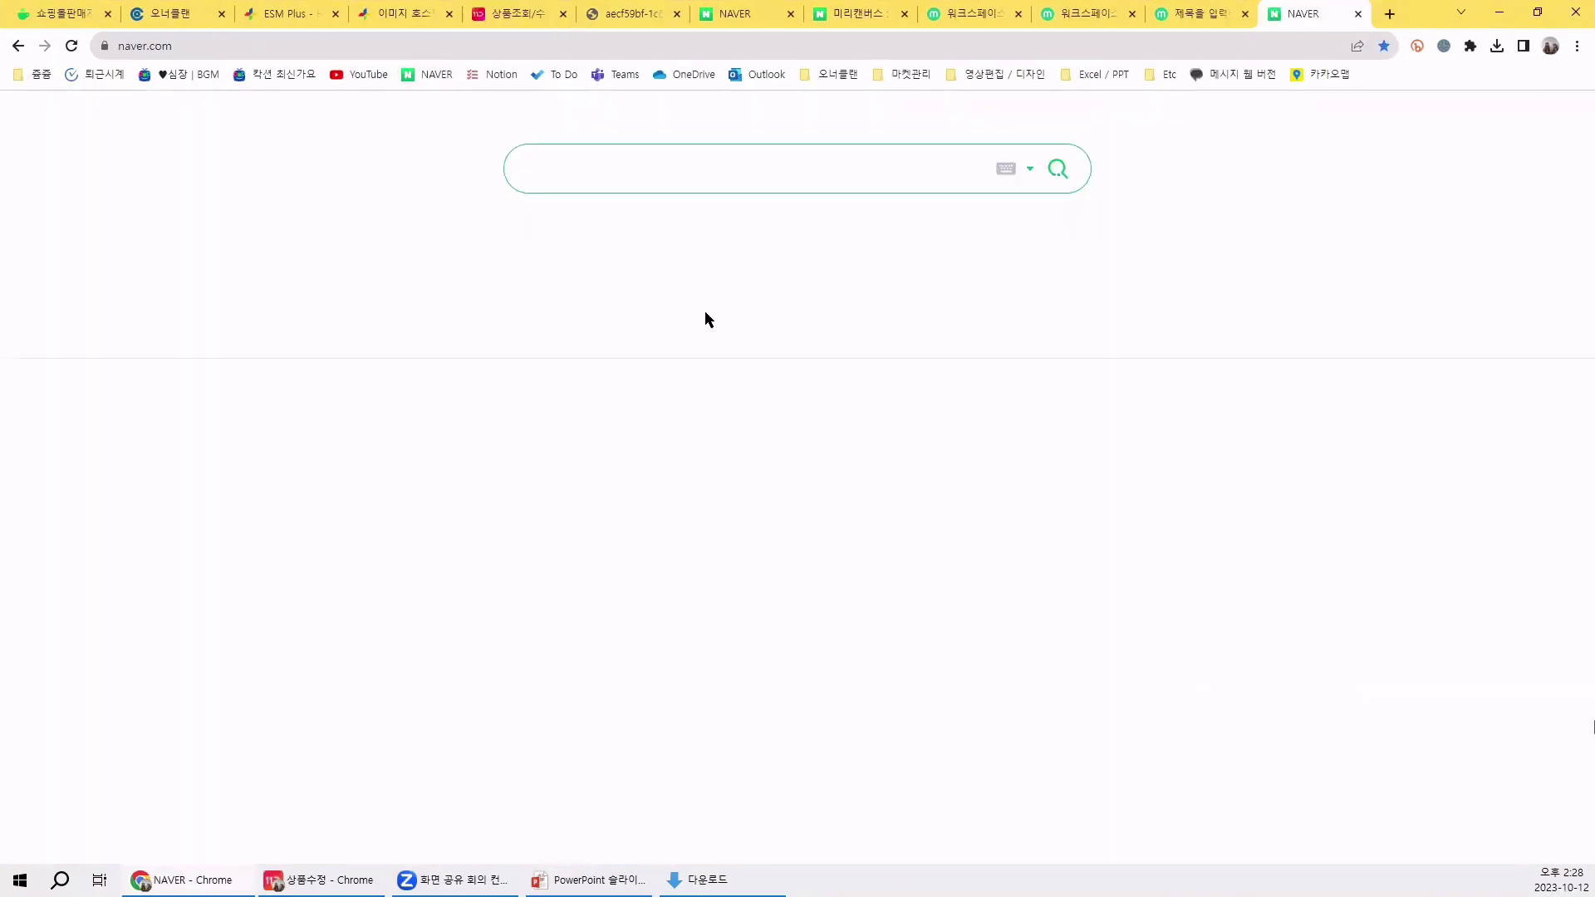
text(태그연습장)
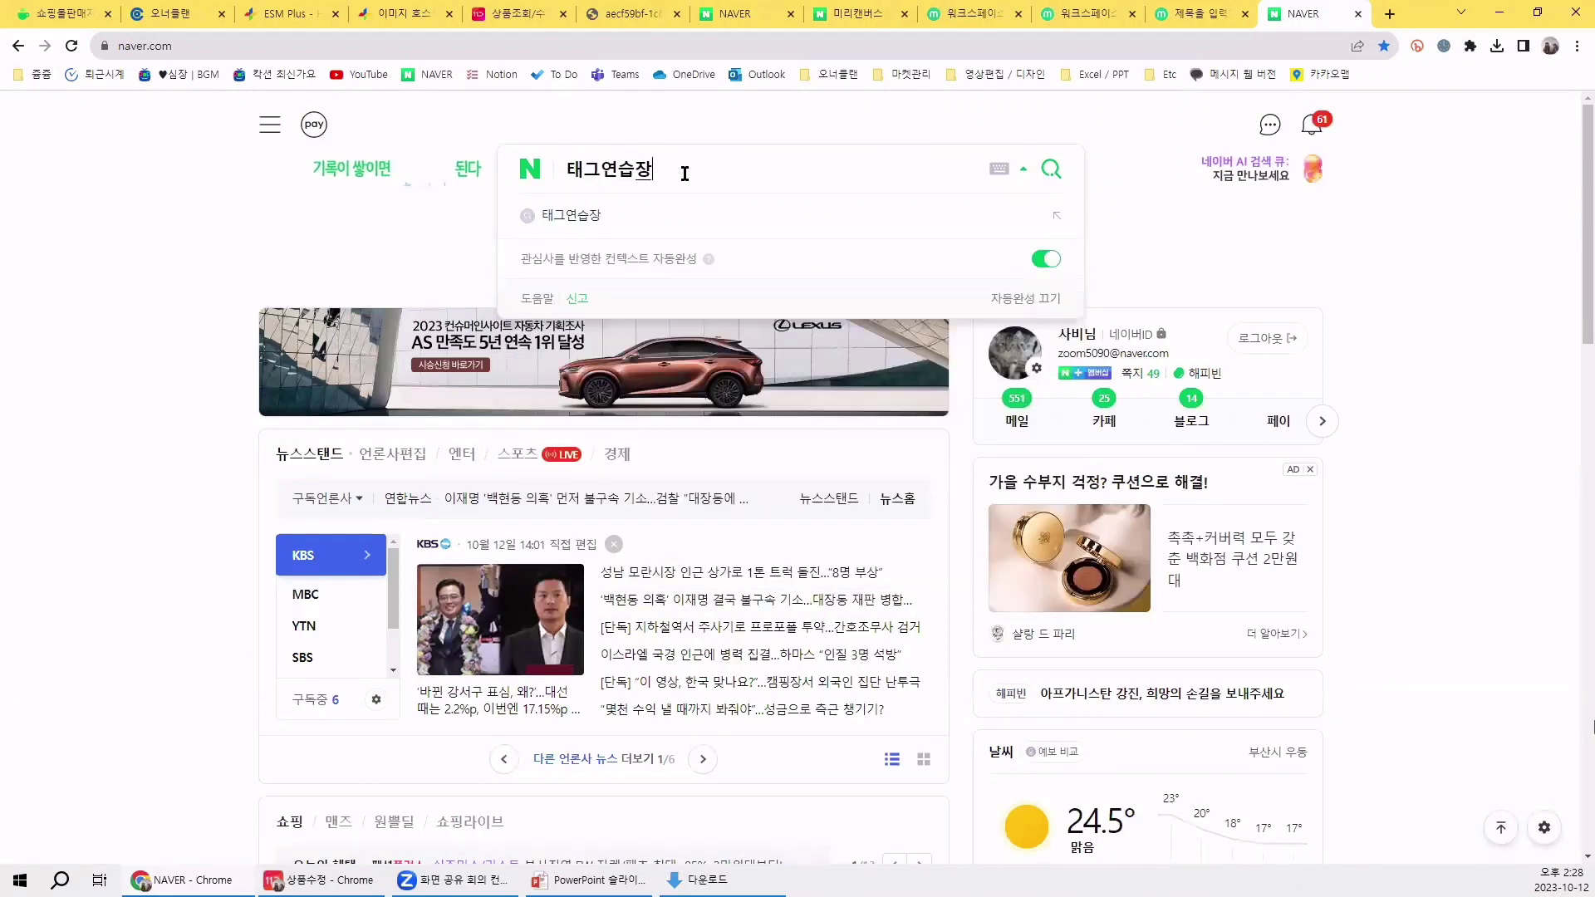
key(Return)
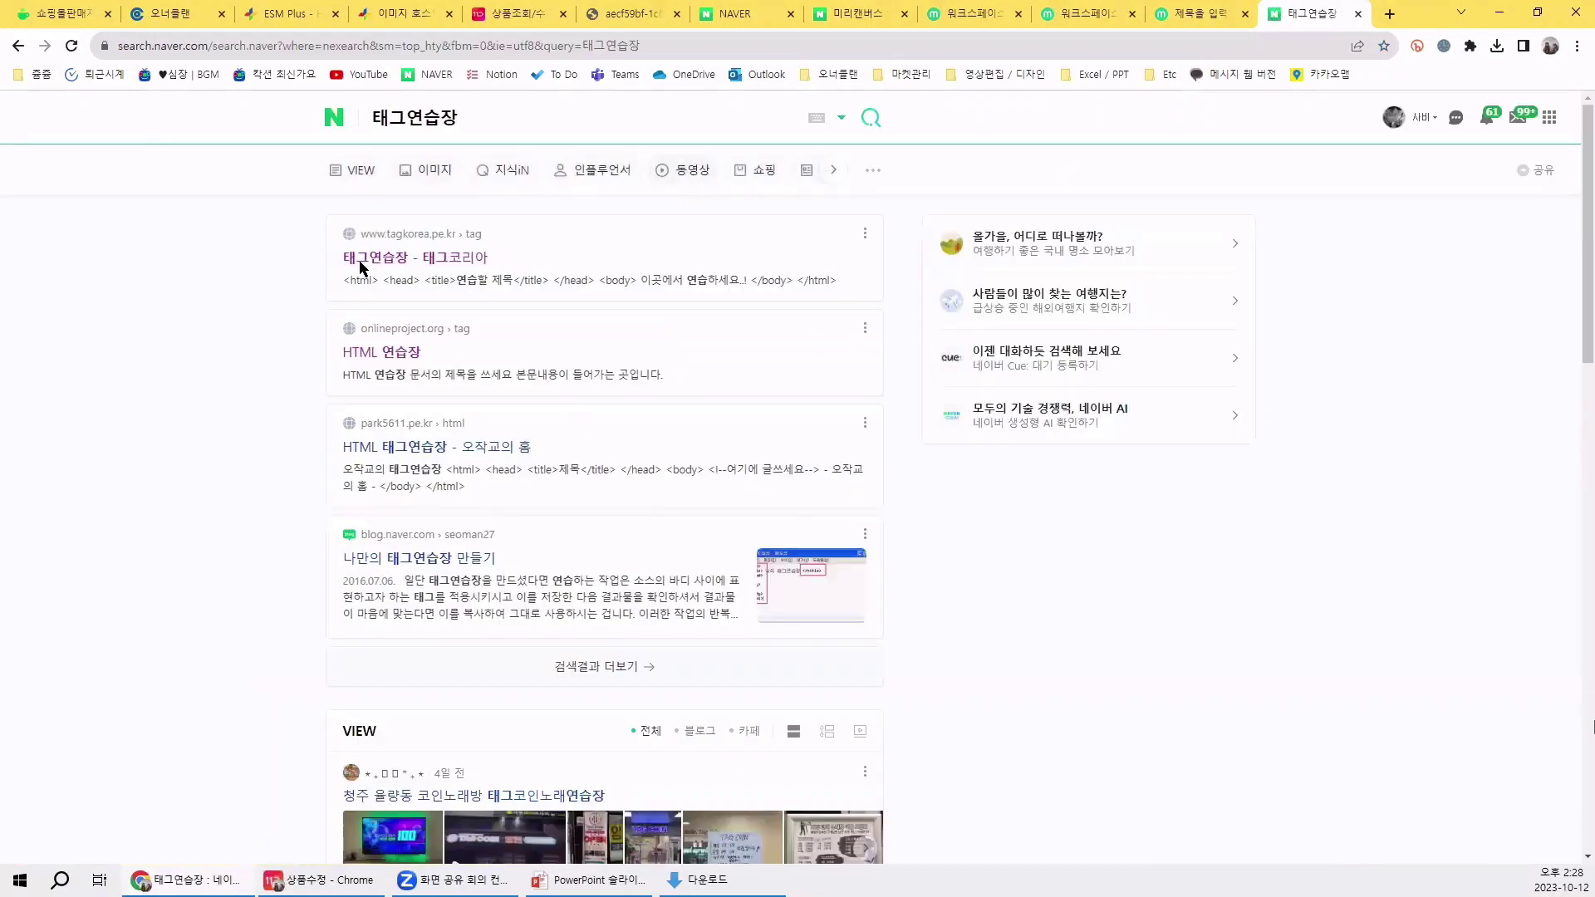
click(403, 259)
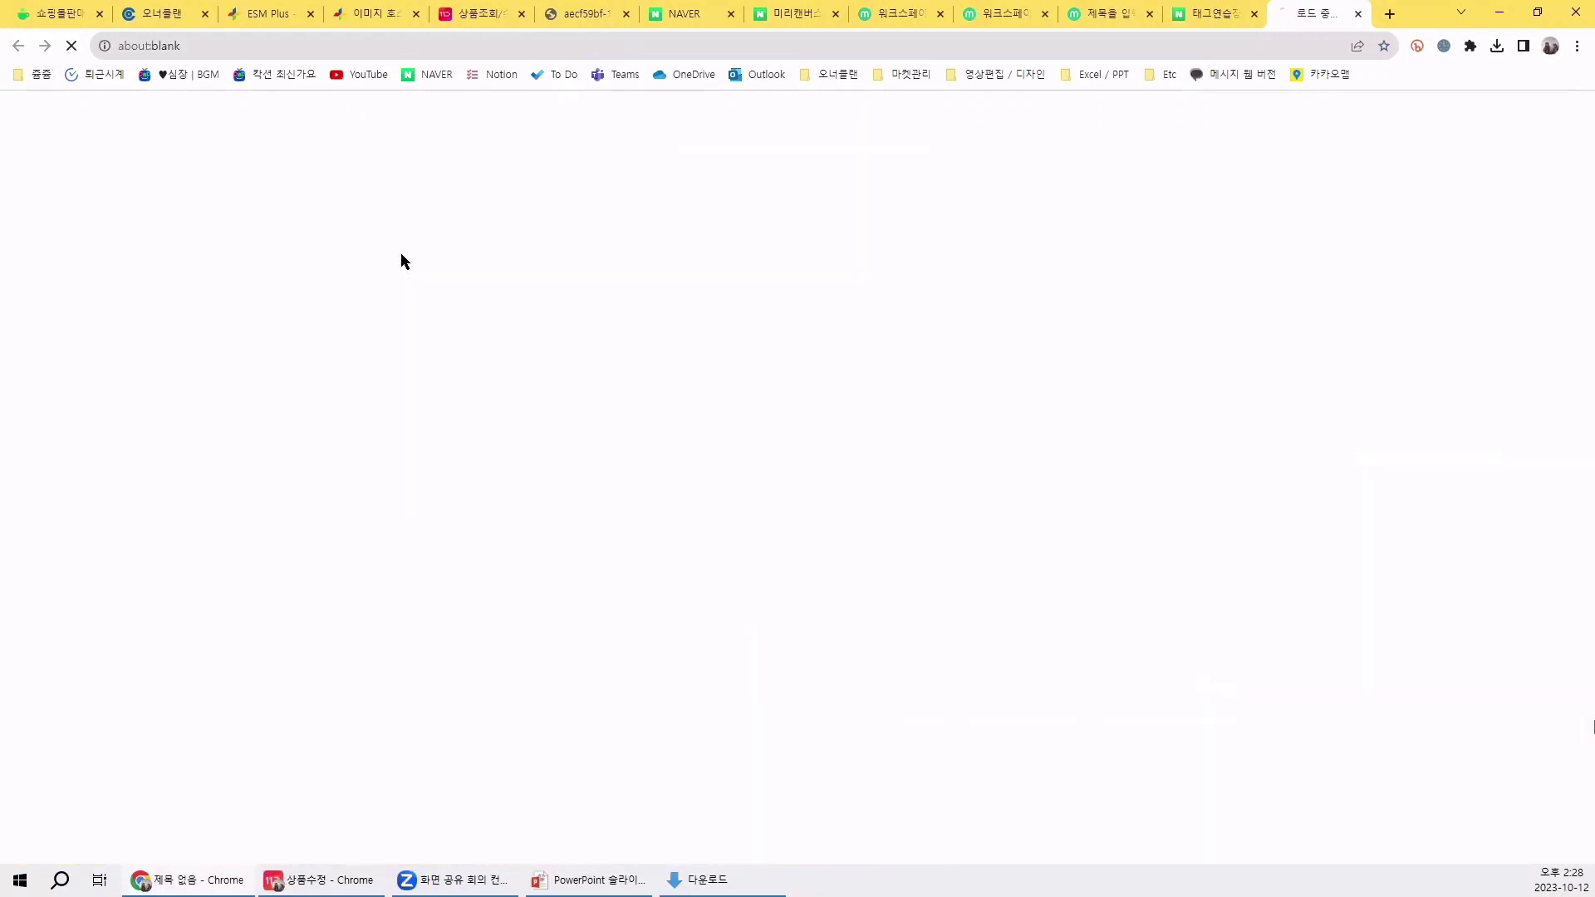
- Replace the sample sentence 이곳에서 연습하세요..! in the body section with the img tag of the 11번가-hosted notice.jpg image
click(611, 333)
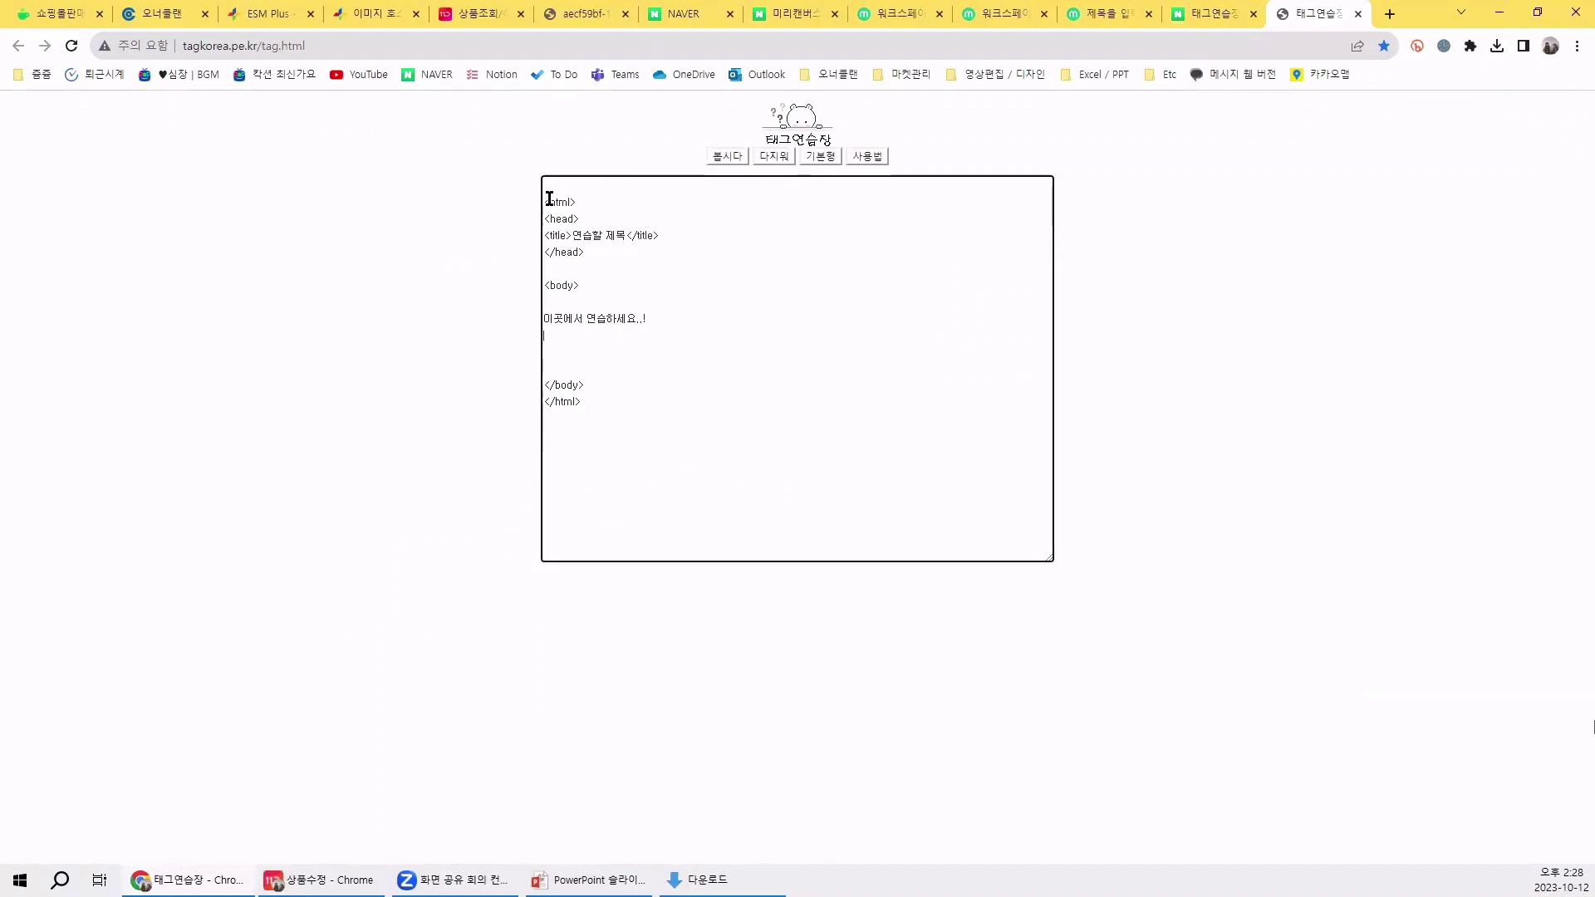
drag(549, 200, 615, 264)
drag(570, 359, 762, 392)
click(763, 368)
drag(684, 324, 544, 319)
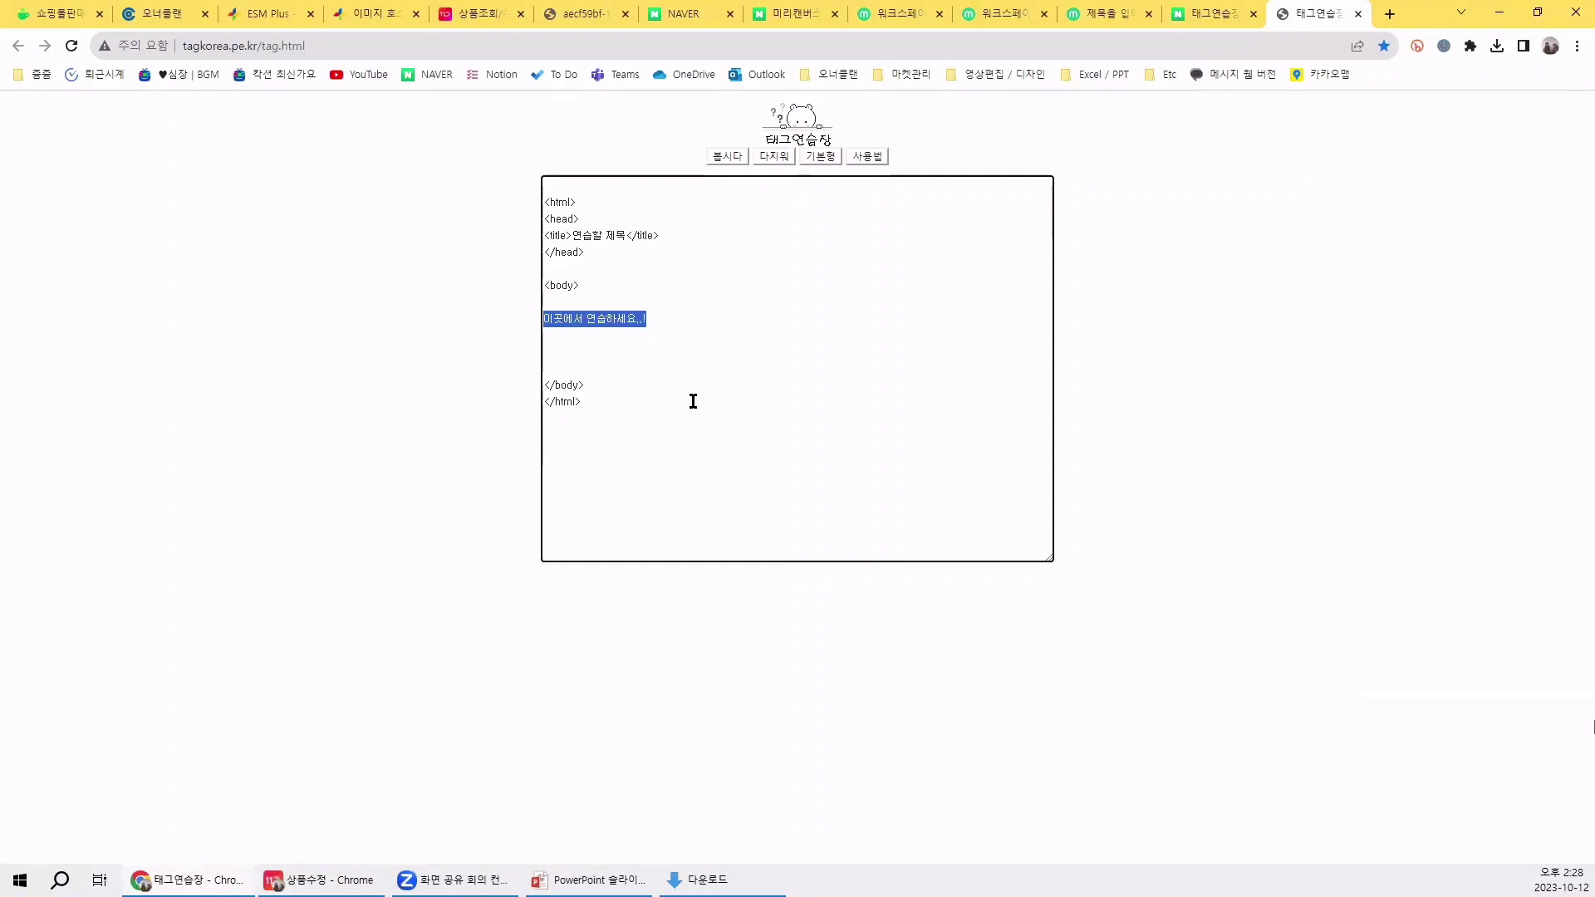
text(<img src="https://store.img11.co.kr/63848164/aecf59bf-1c63-46e3-8939-131c749529cd_1697088397376.jpg" alt="notice.jpg" />)
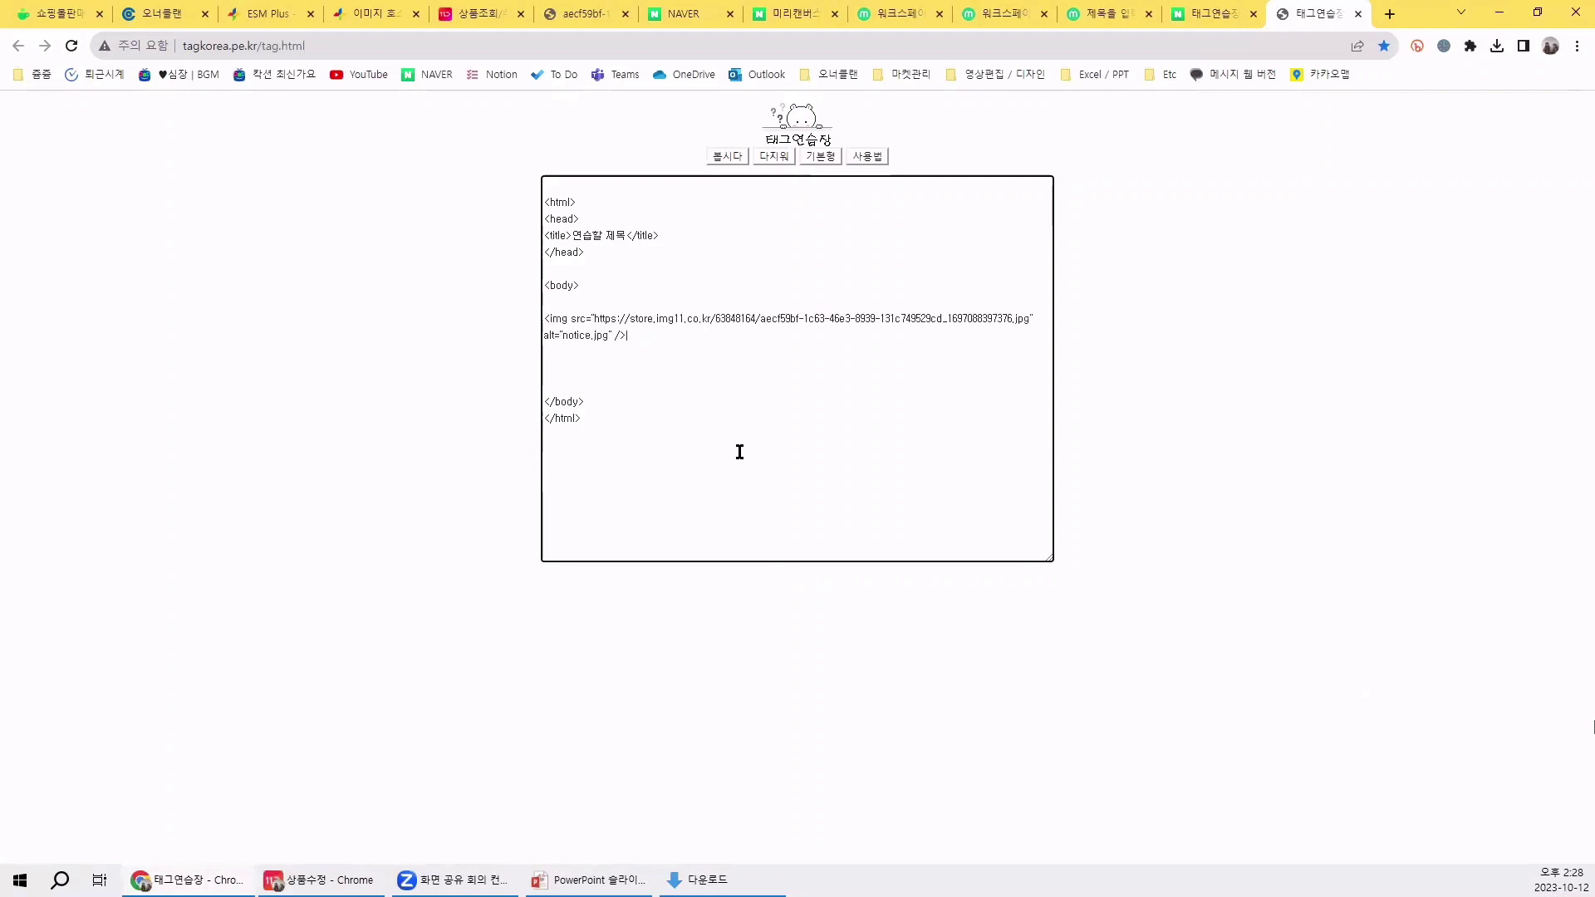
- Preview the notice image produced by the tag from top to bottom, and switch back to the PowerPoint slide show on 이미지 호스팅
click(728, 156)
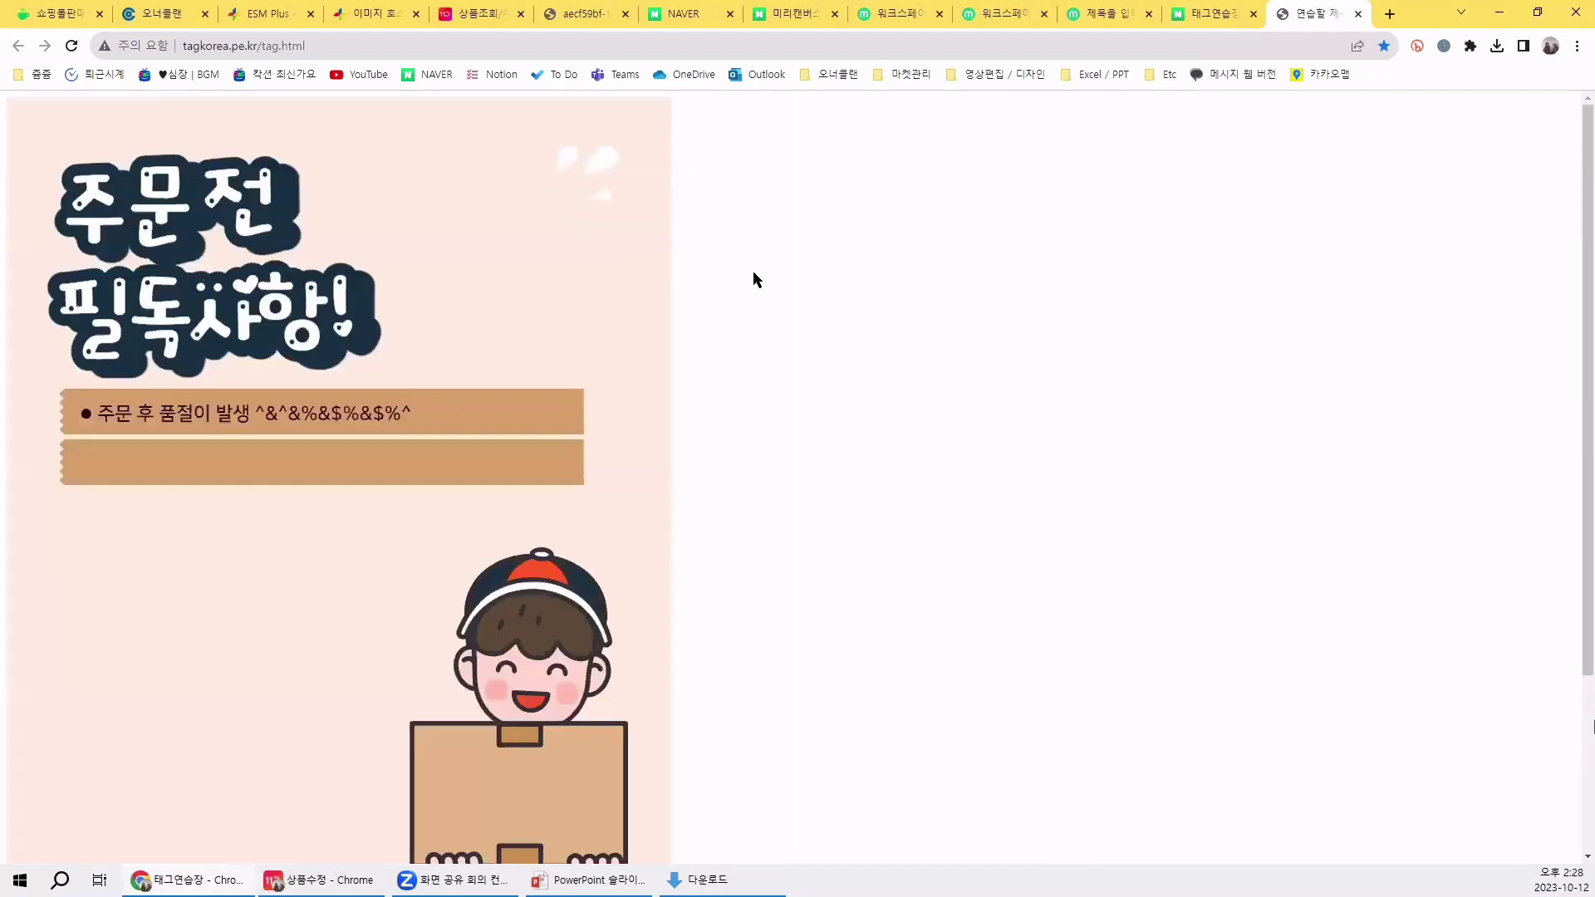
scroll(473, 513, down, 3)
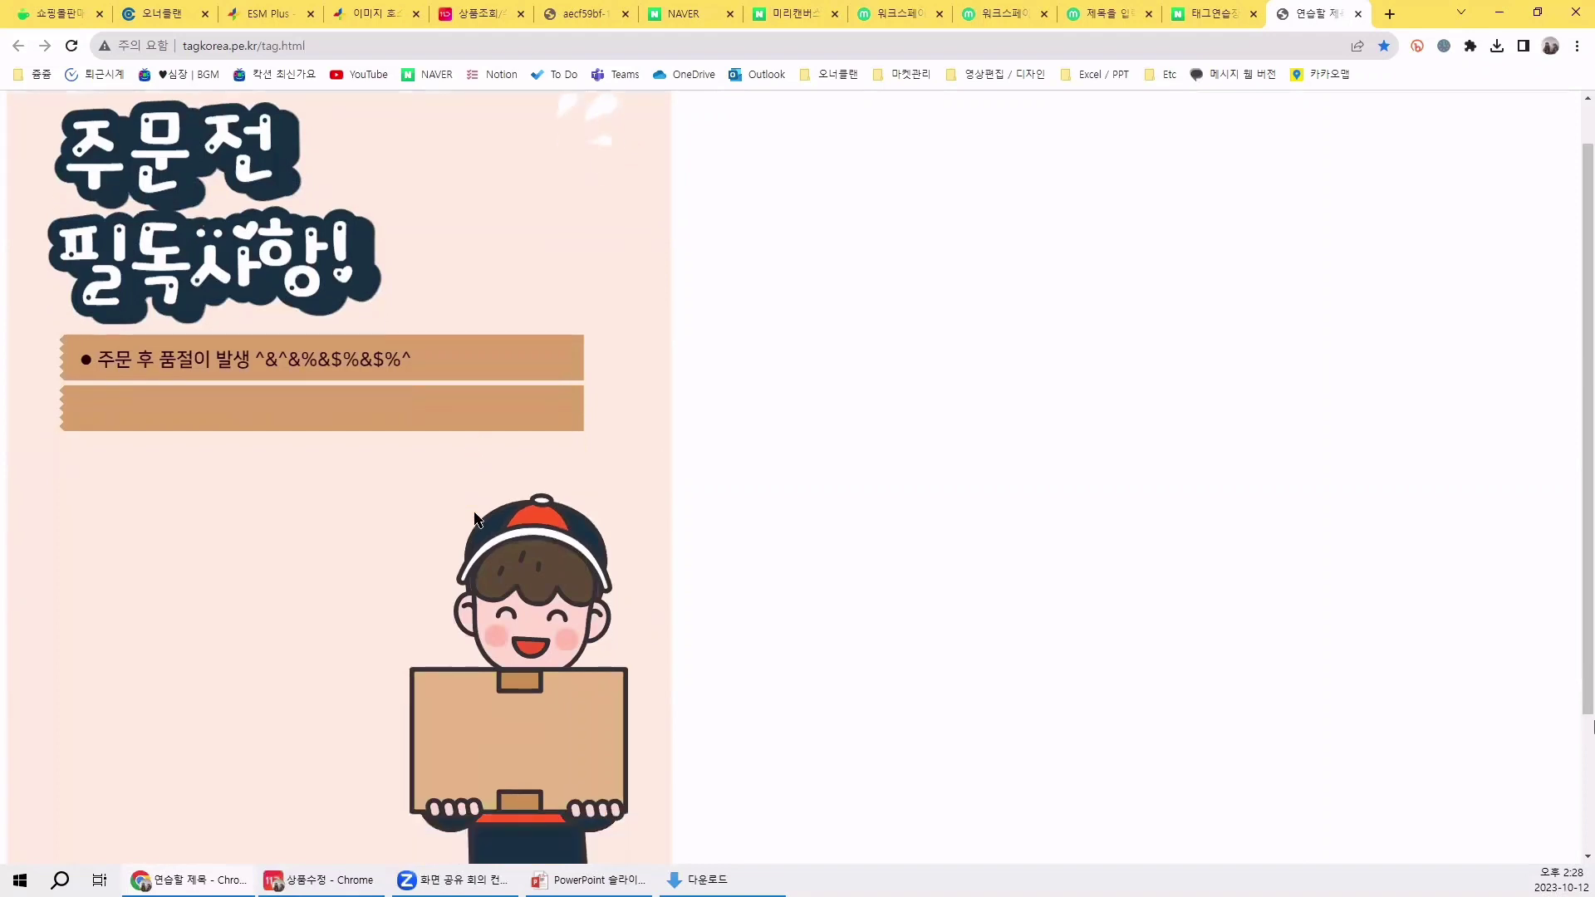
scroll(494, 638, up, 3)
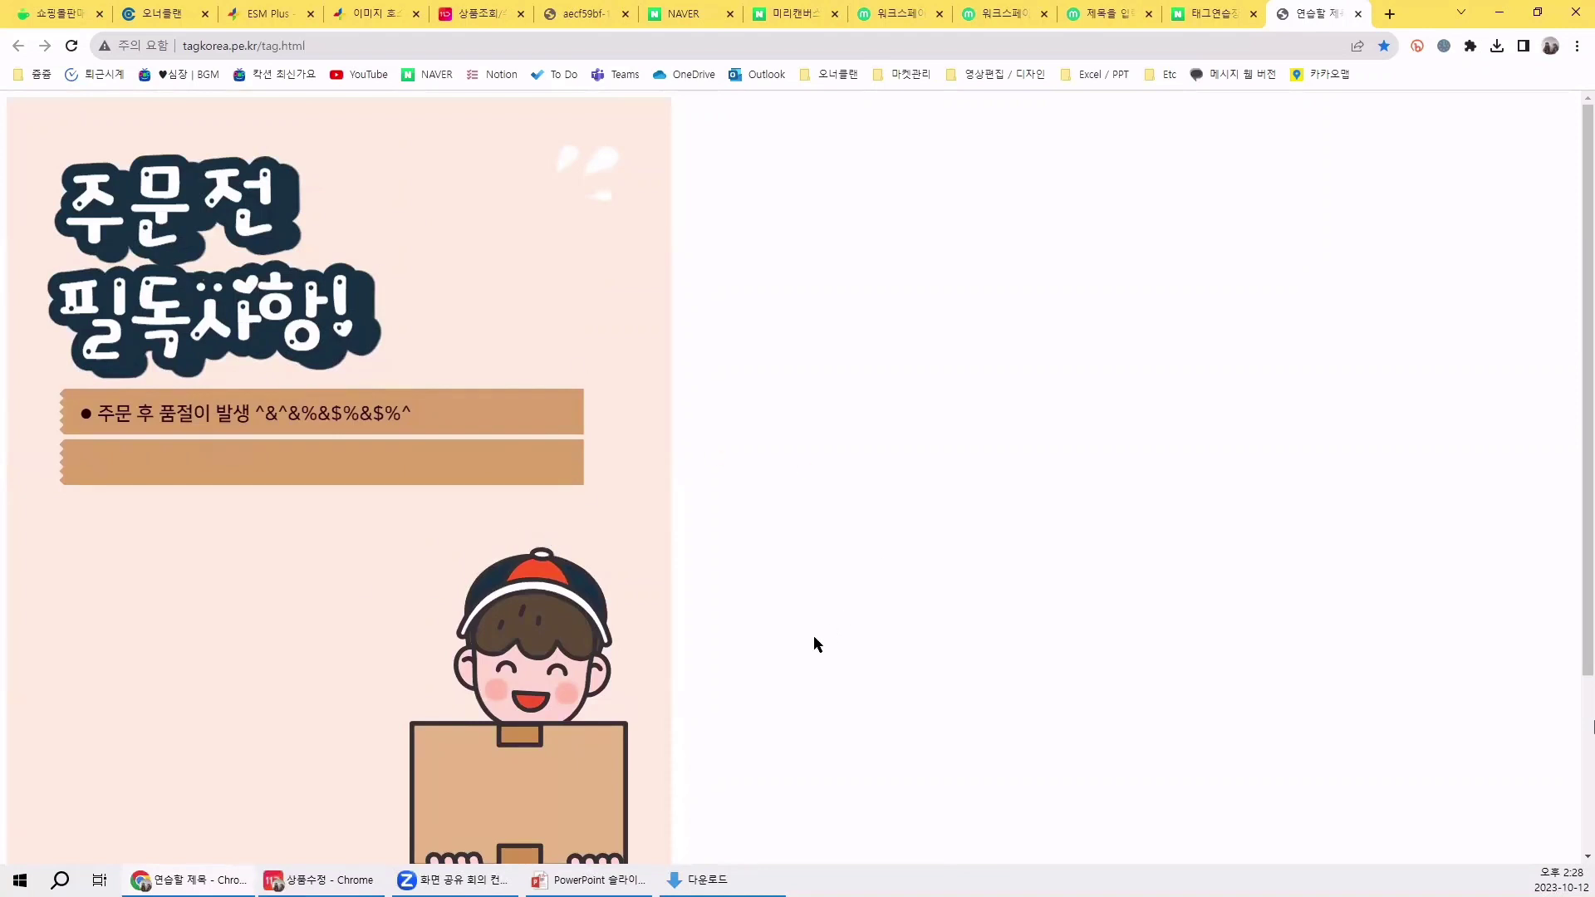
click(597, 881)
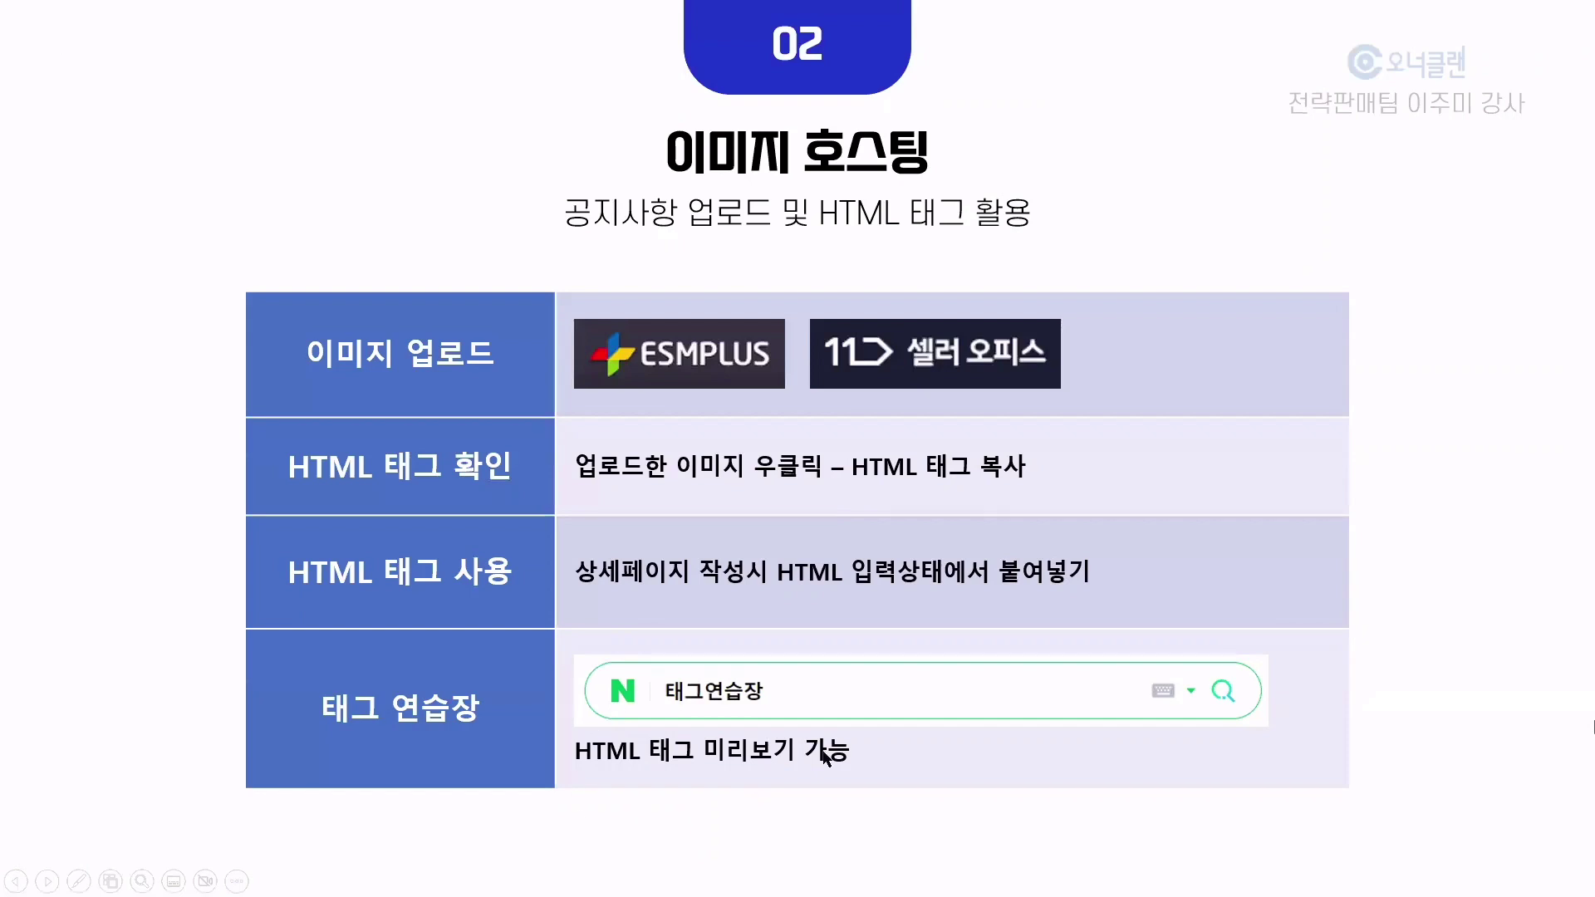